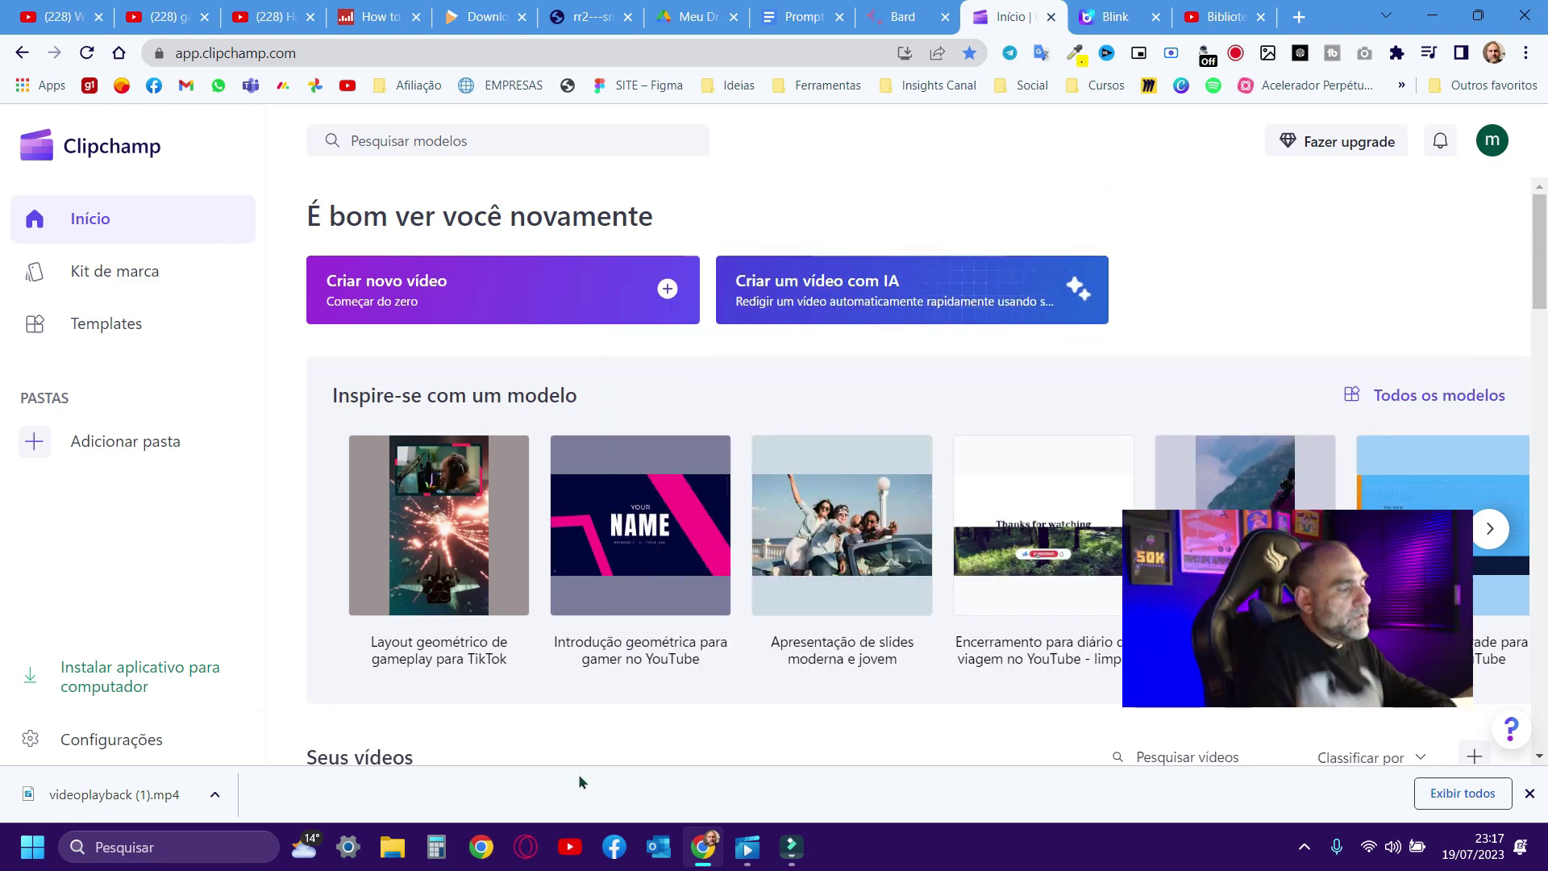
Step: Create a new video from scratch and set its aspect ratio to 9:16
click(379, 306)
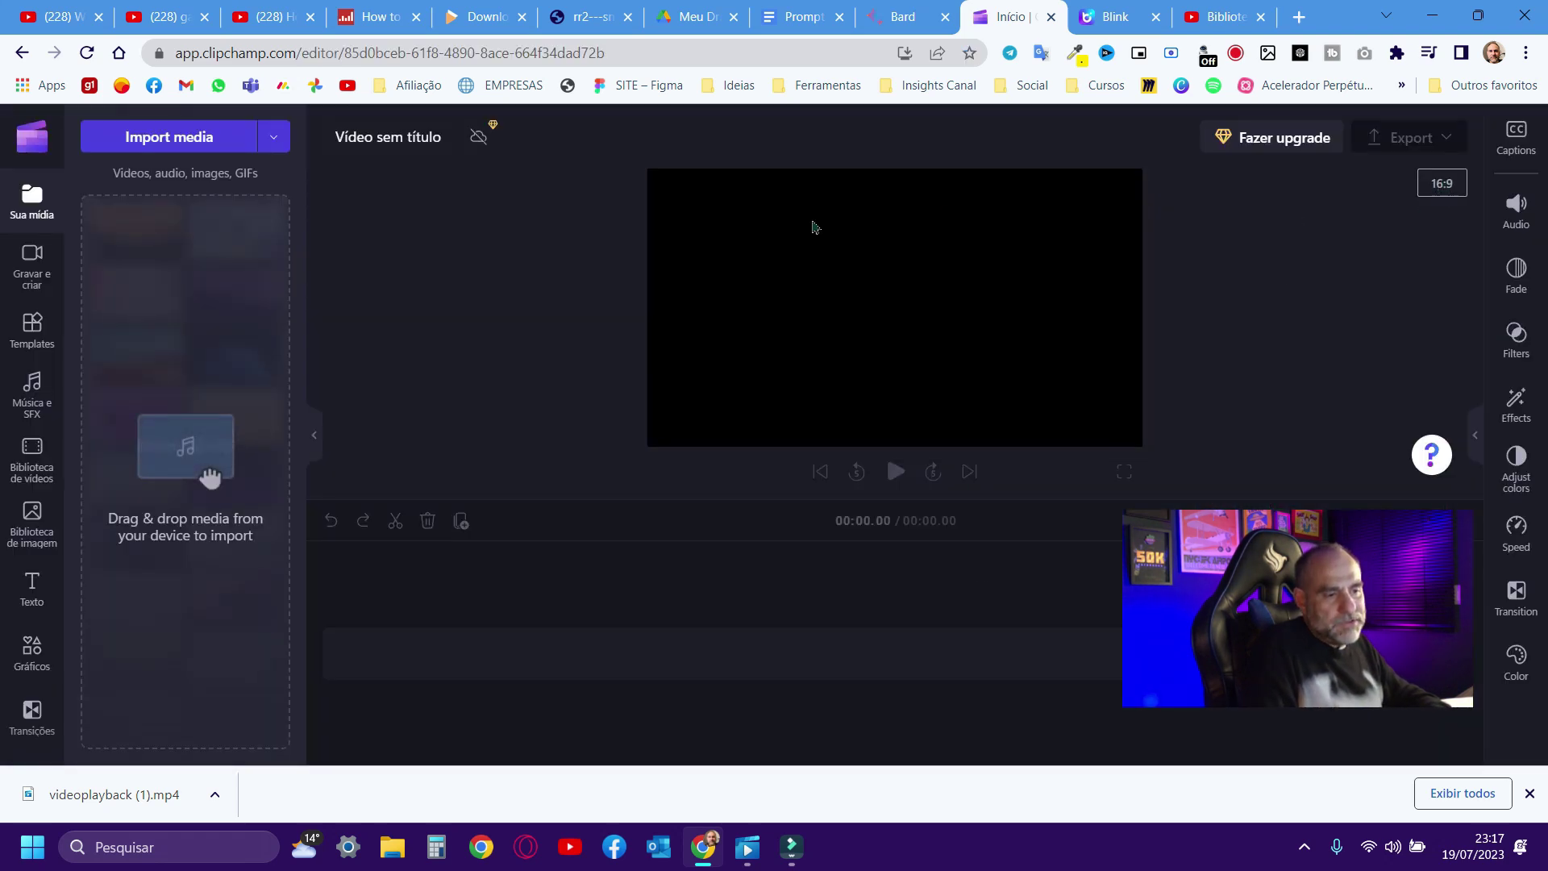
click(1441, 185)
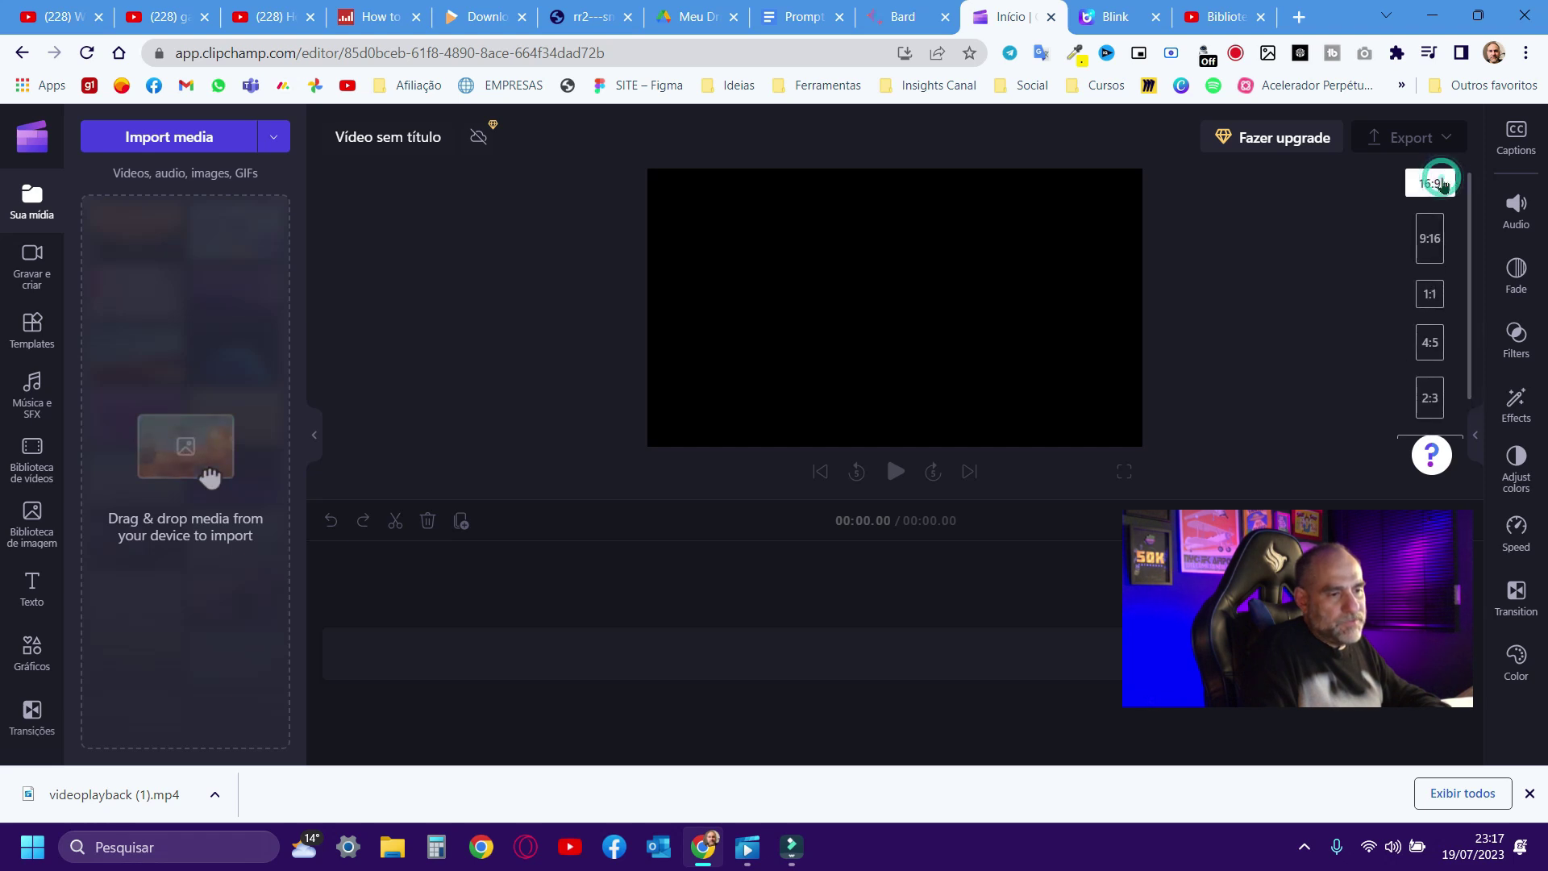
click(1430, 246)
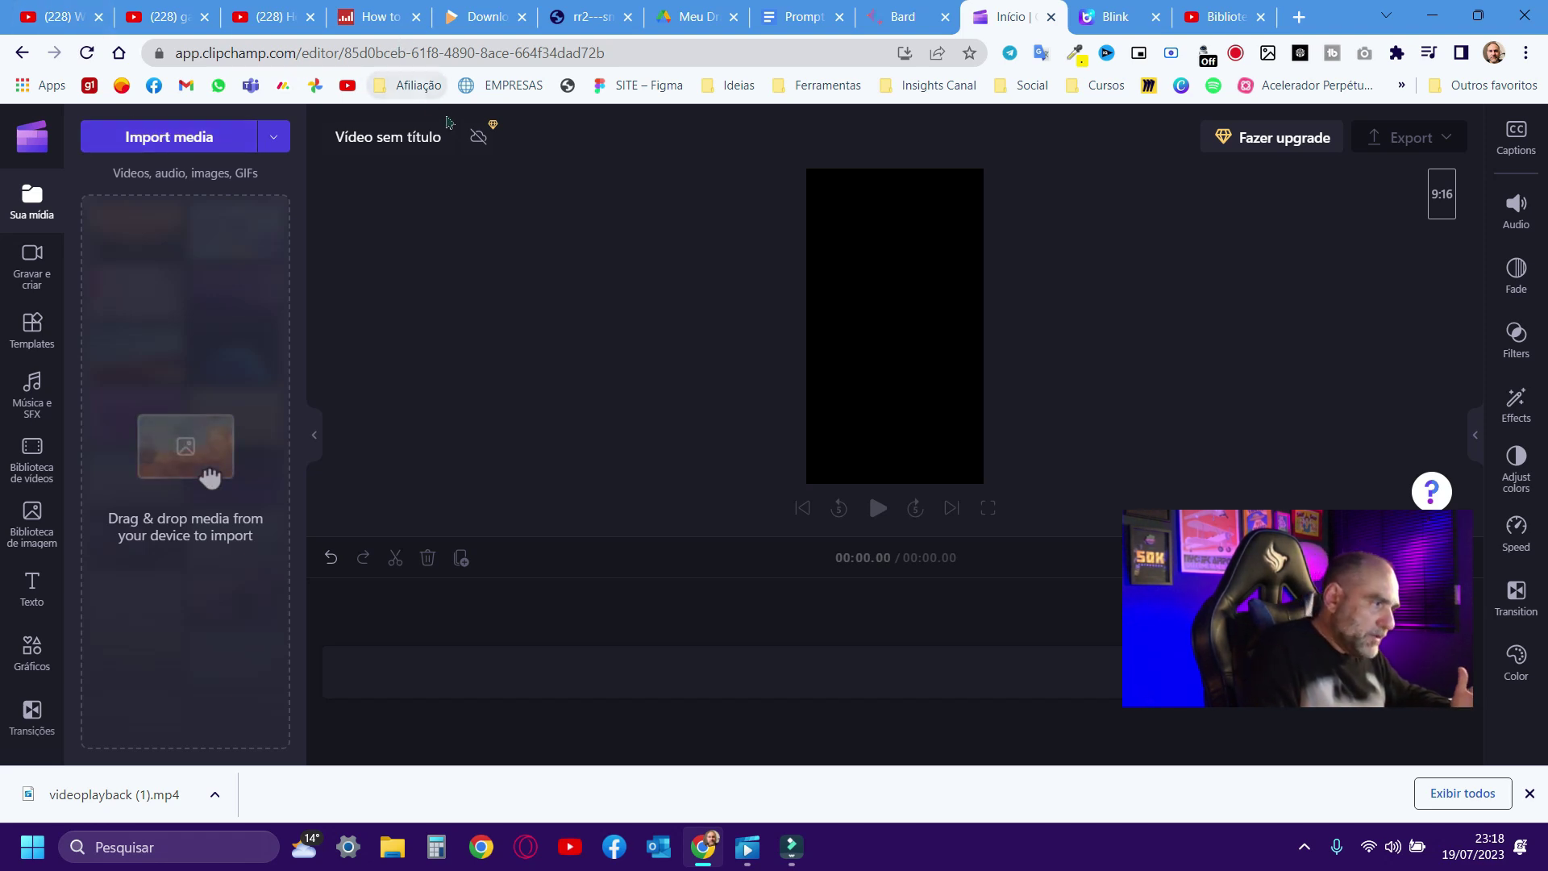
Step: Switch to YouTube, search for "how to survive a tsunami", and browse the results filtered by Creative Commons
click(270, 17)
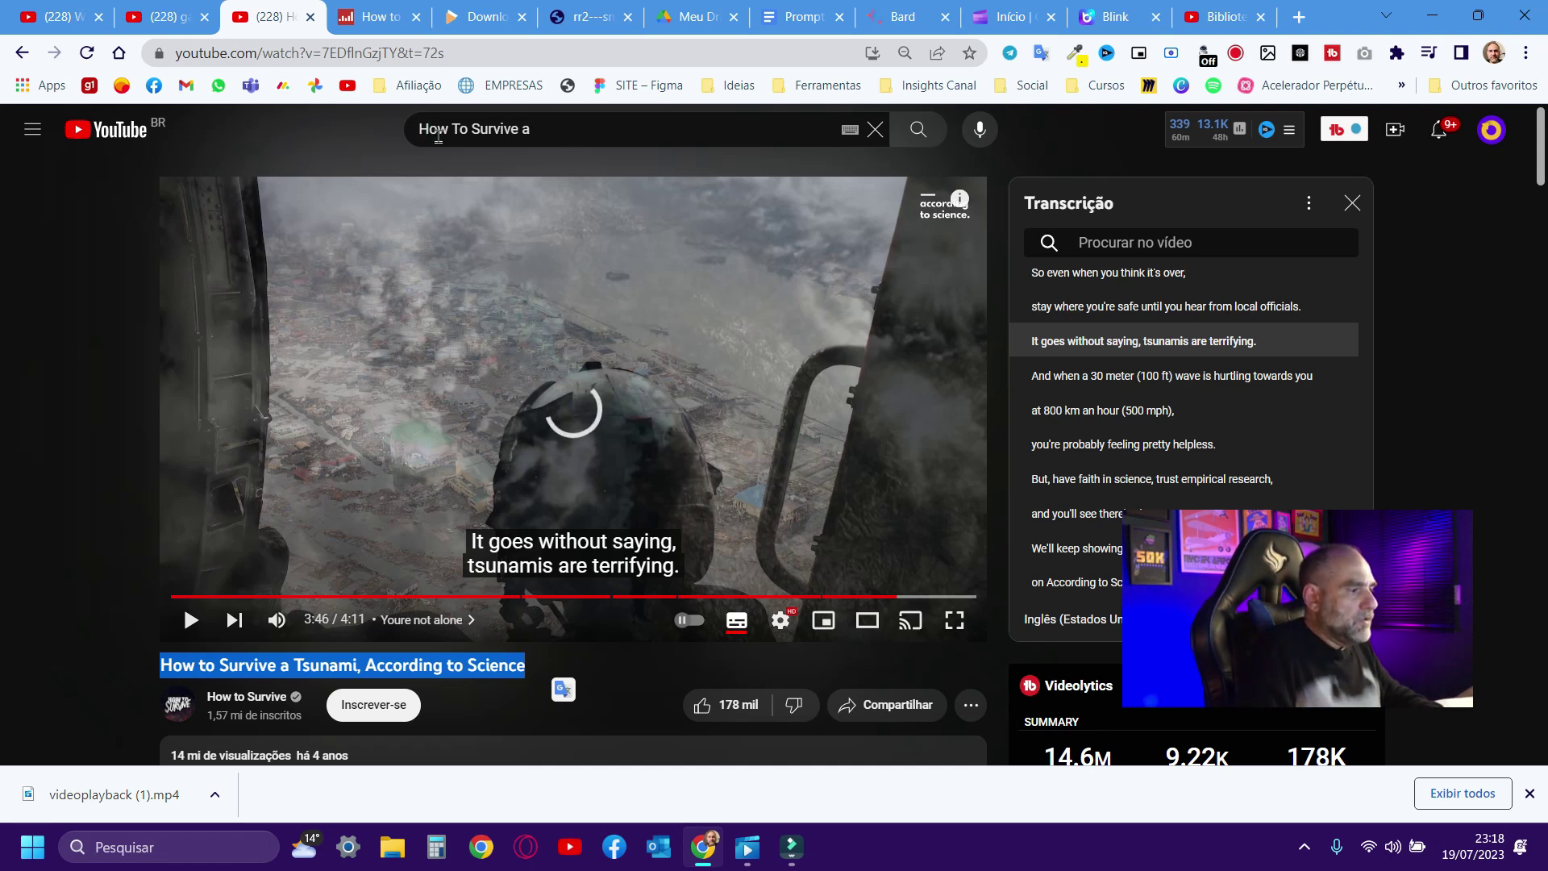
click(532, 131)
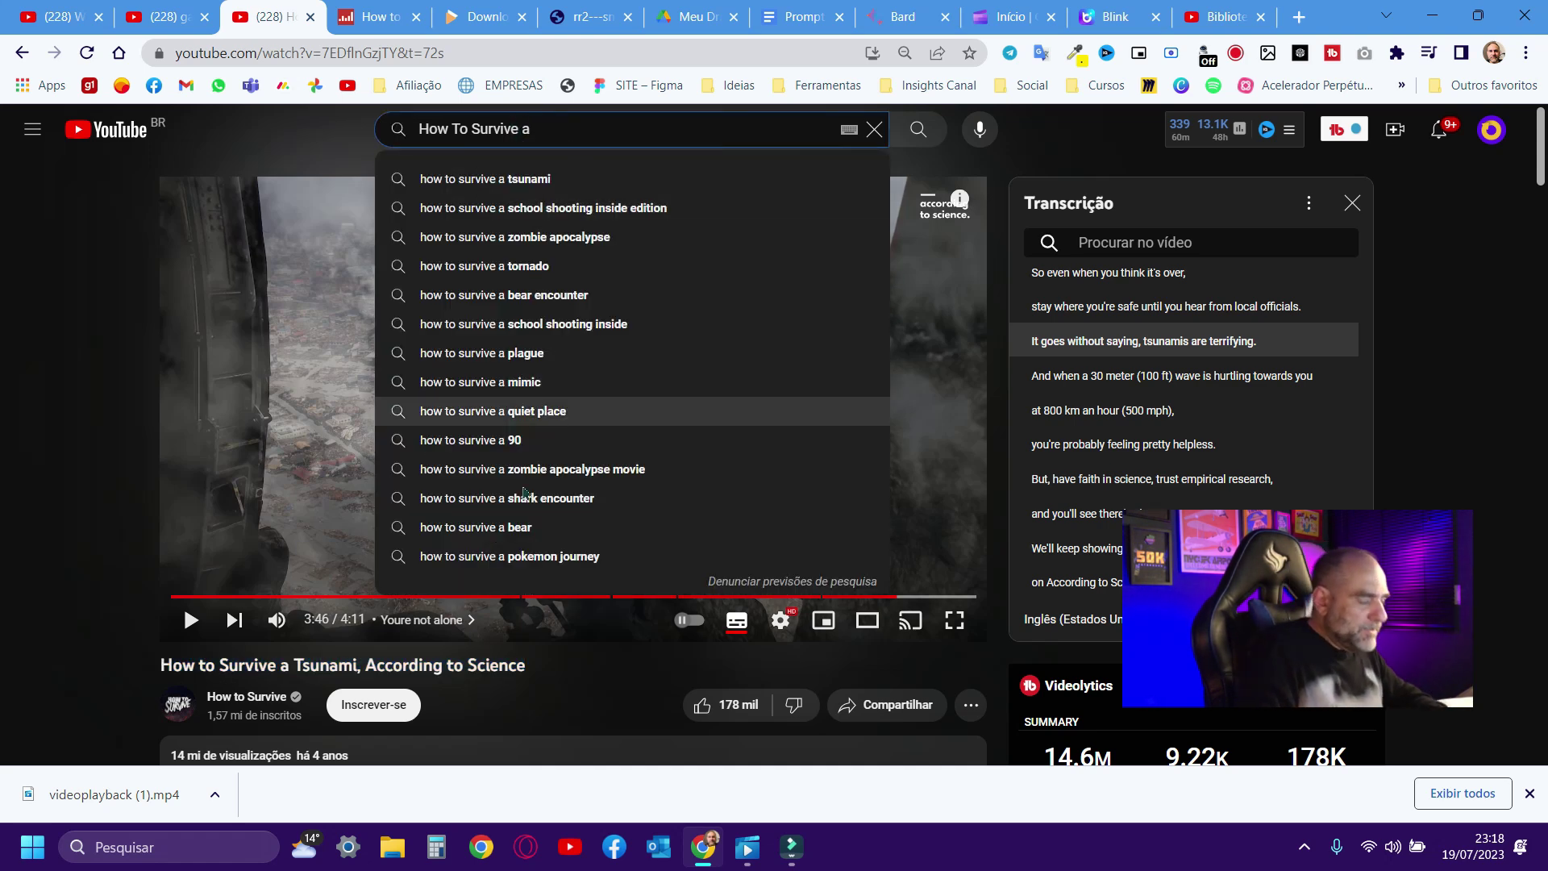
click(516, 179)
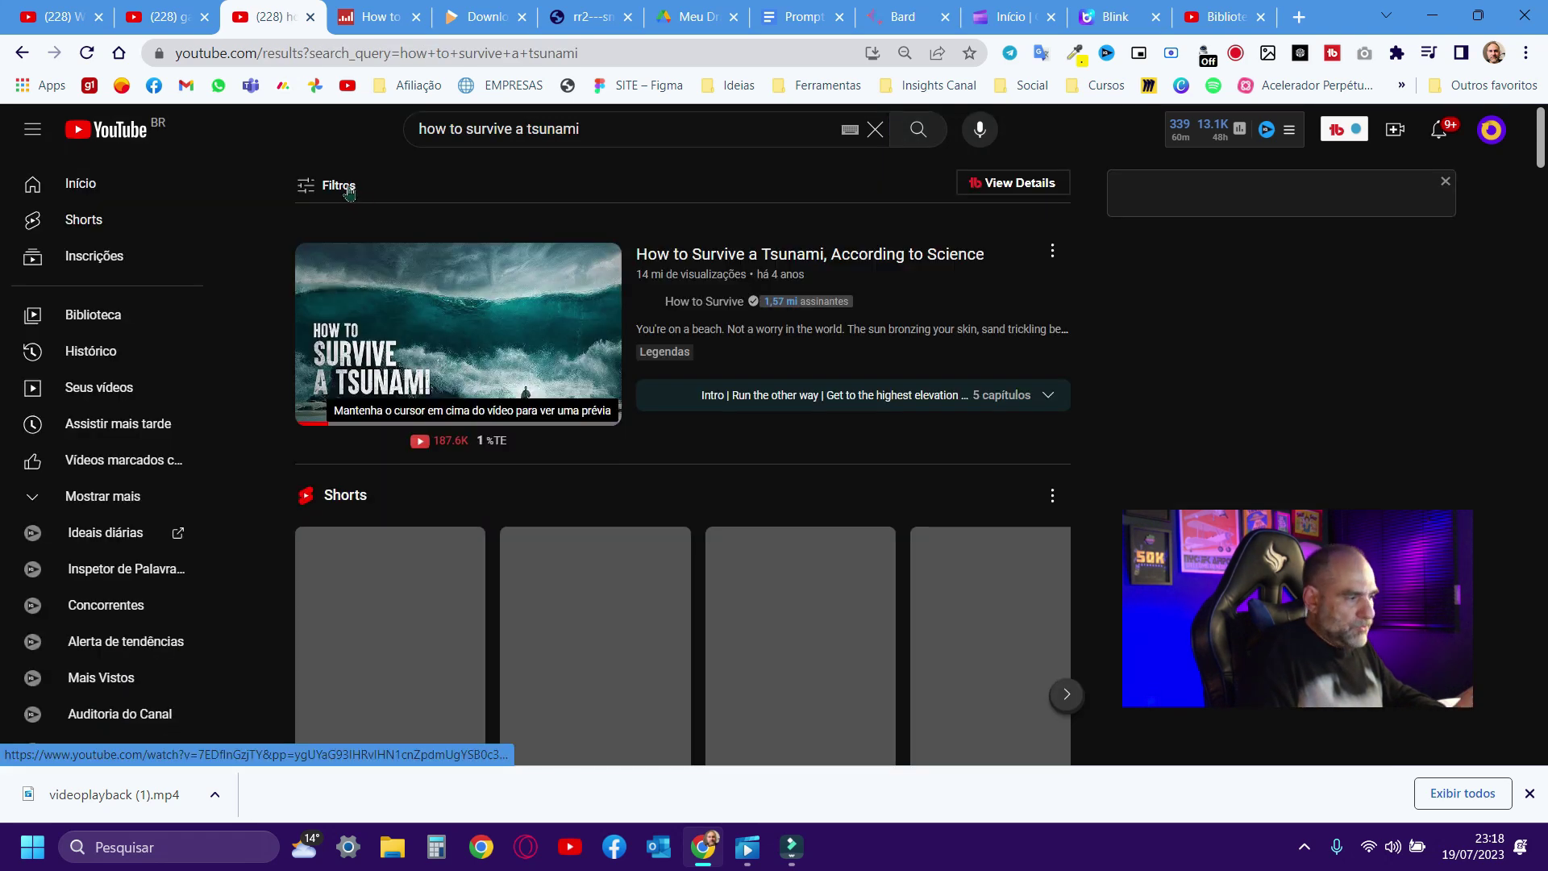
click(332, 193)
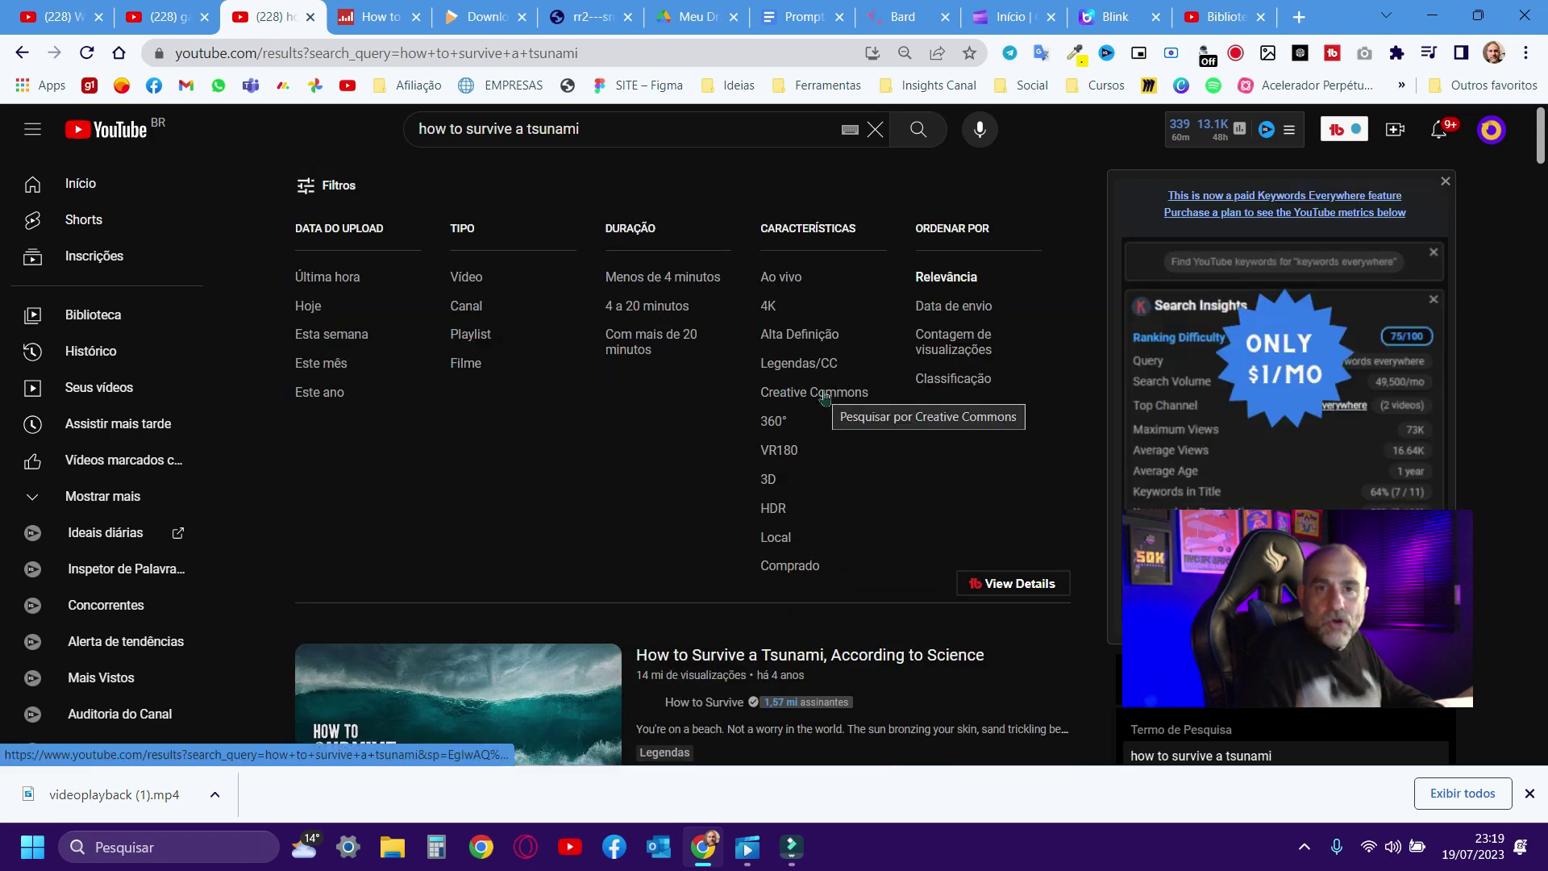
click(824, 396)
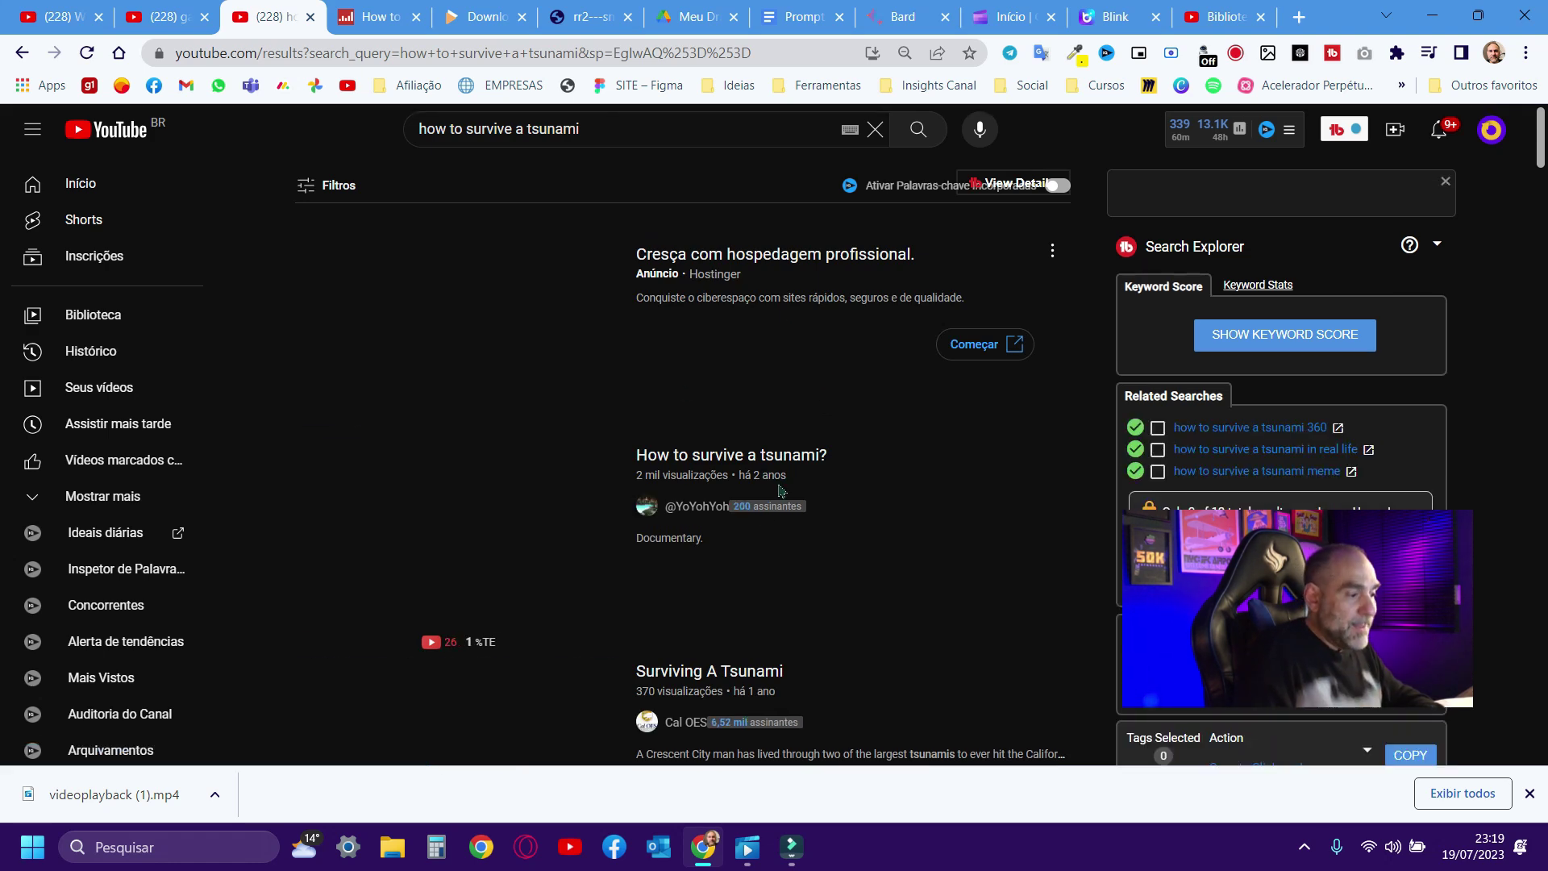
scroll(578, 452, down, 1)
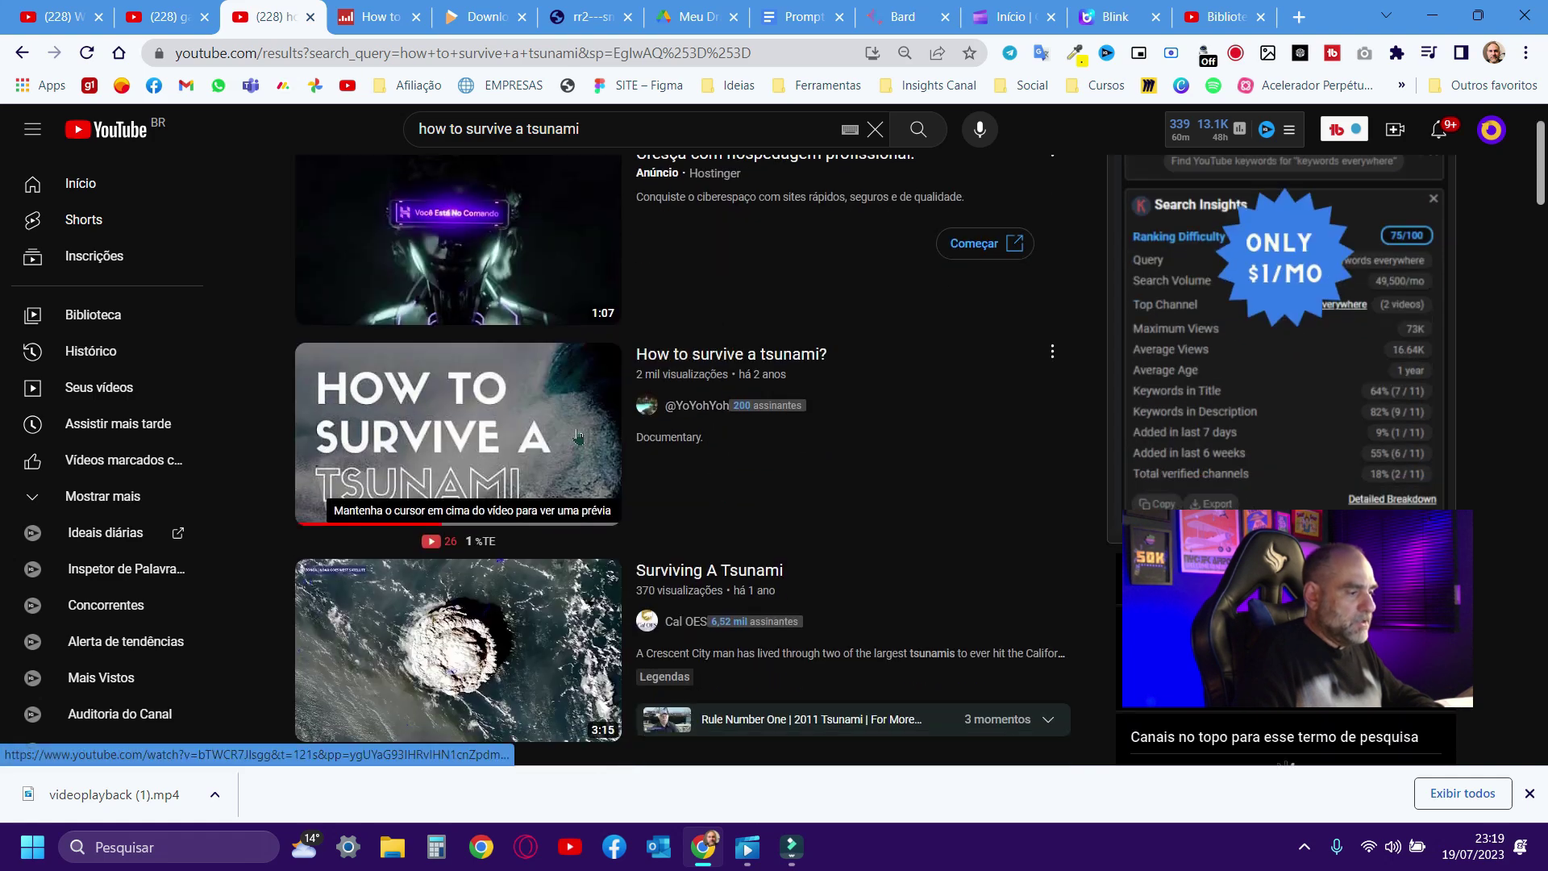
scroll(820, 444, down, 3)
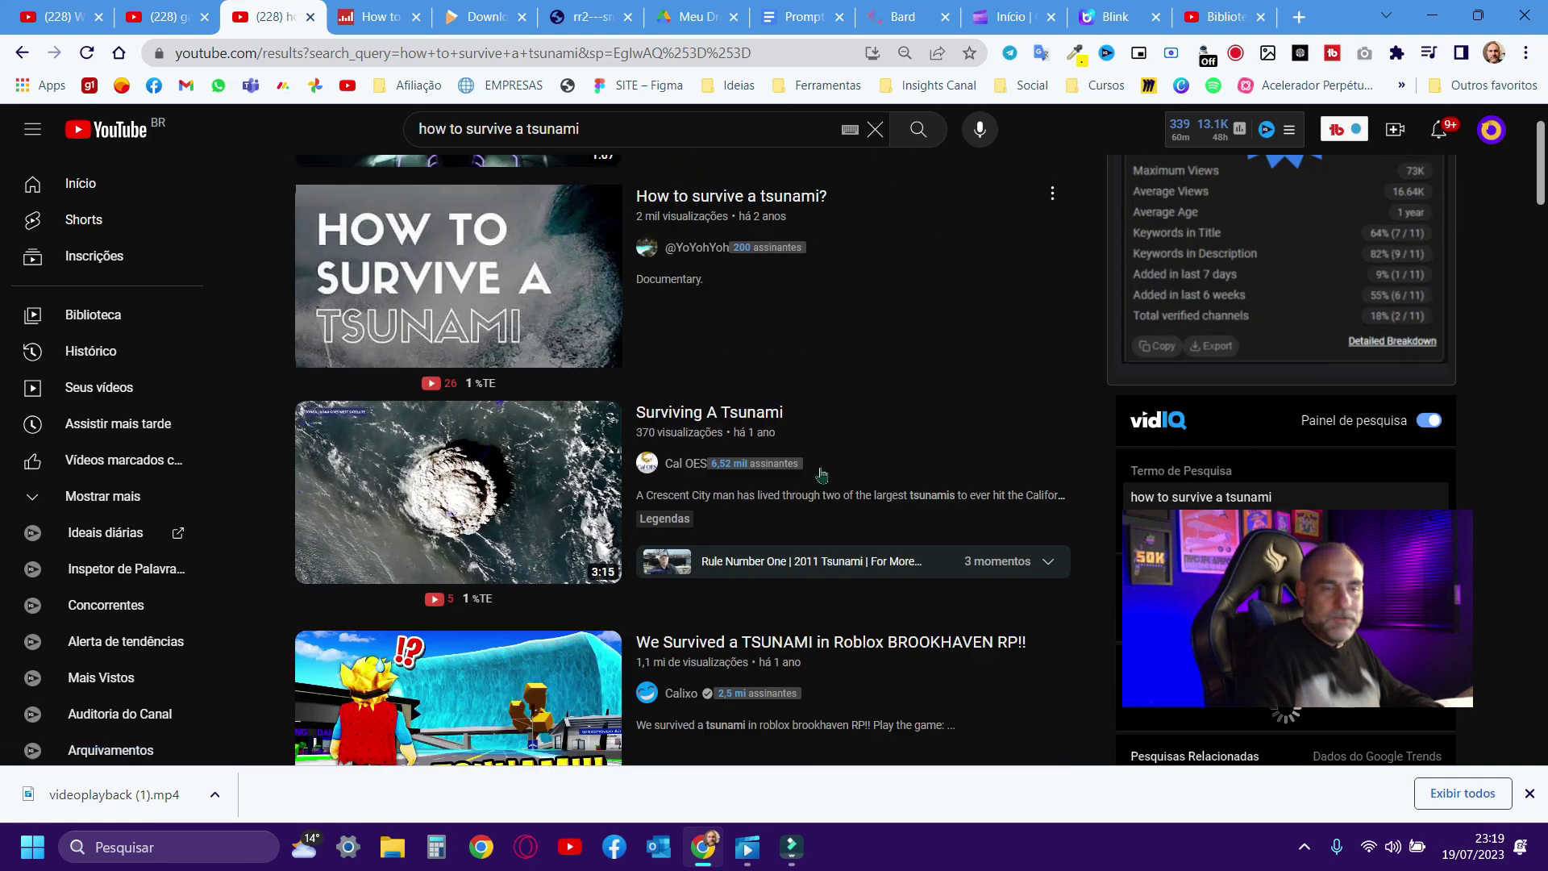
scroll(820, 443, down, 4)
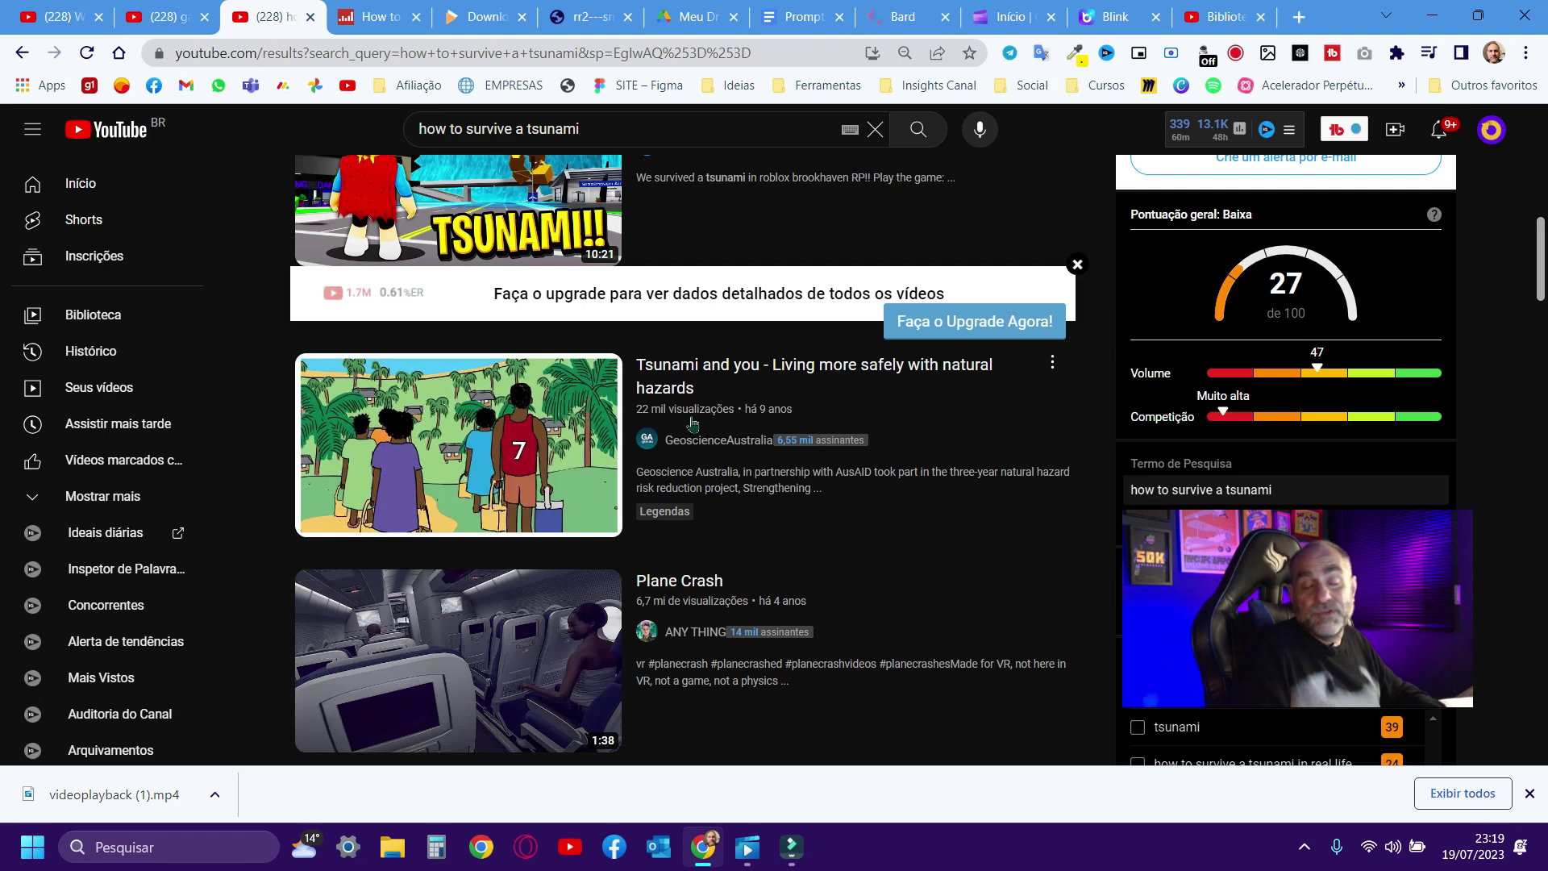
mouse_move(445, 444)
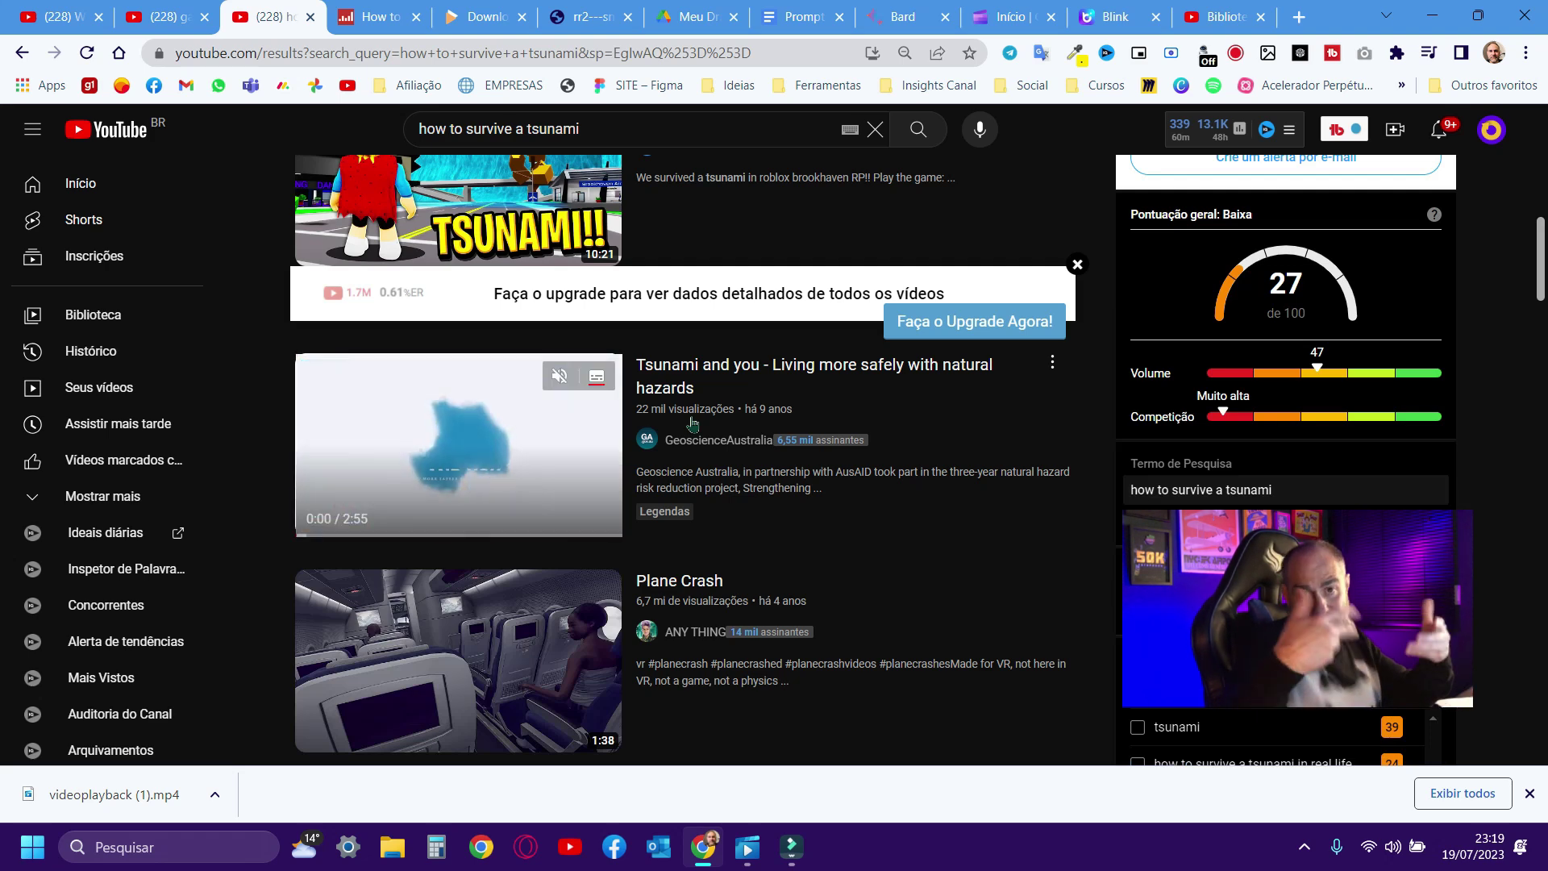
Step: Switch back to Clipchamp and import the videoplayback video file from the desktop folder into the project media
click(1010, 17)
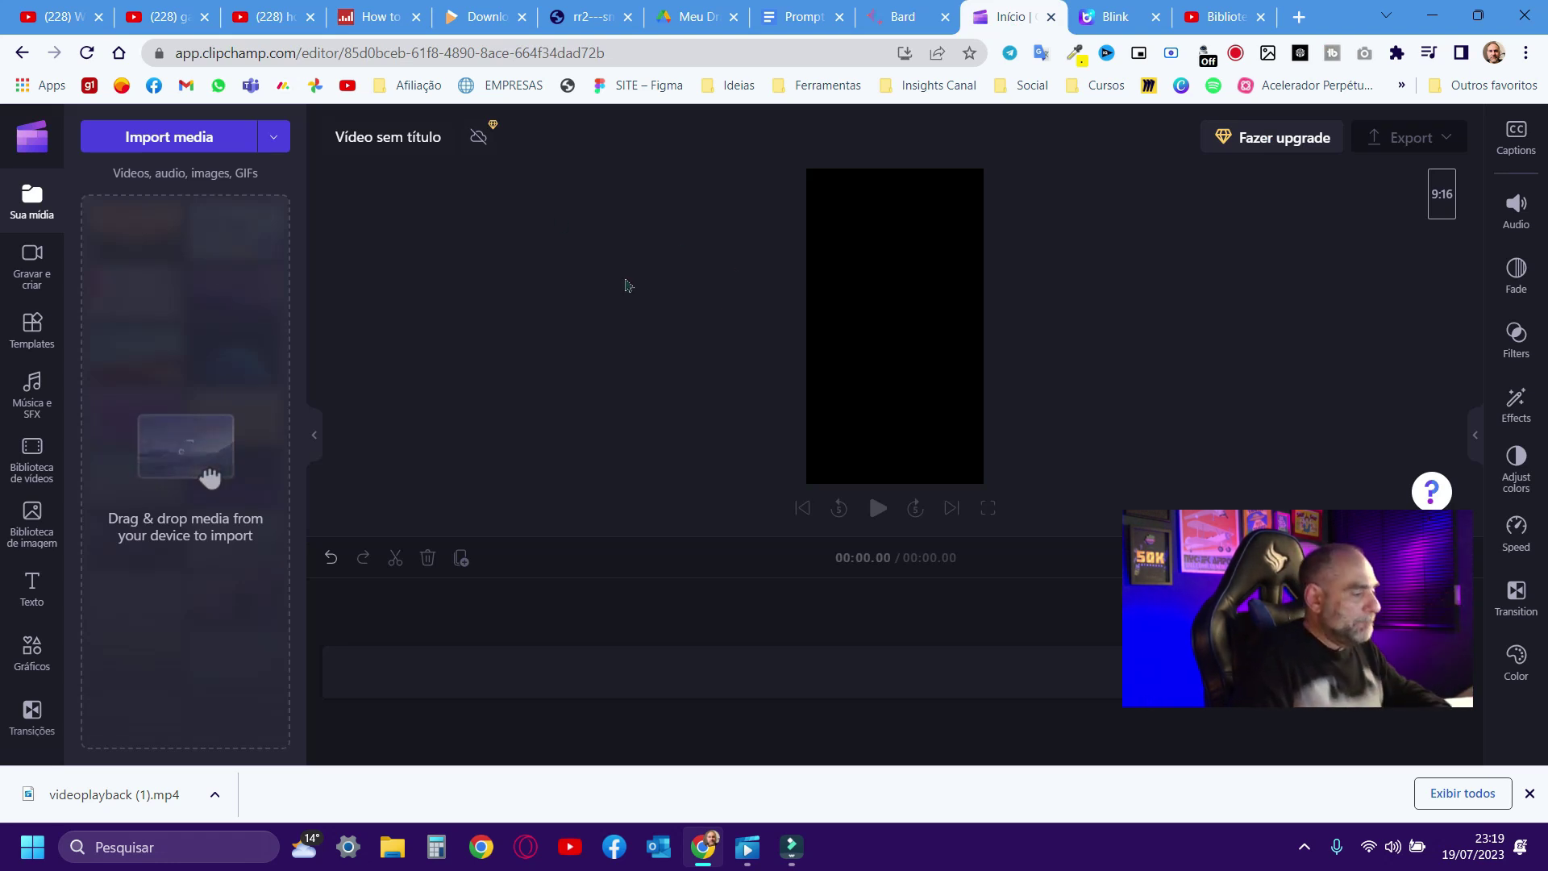
click(162, 139)
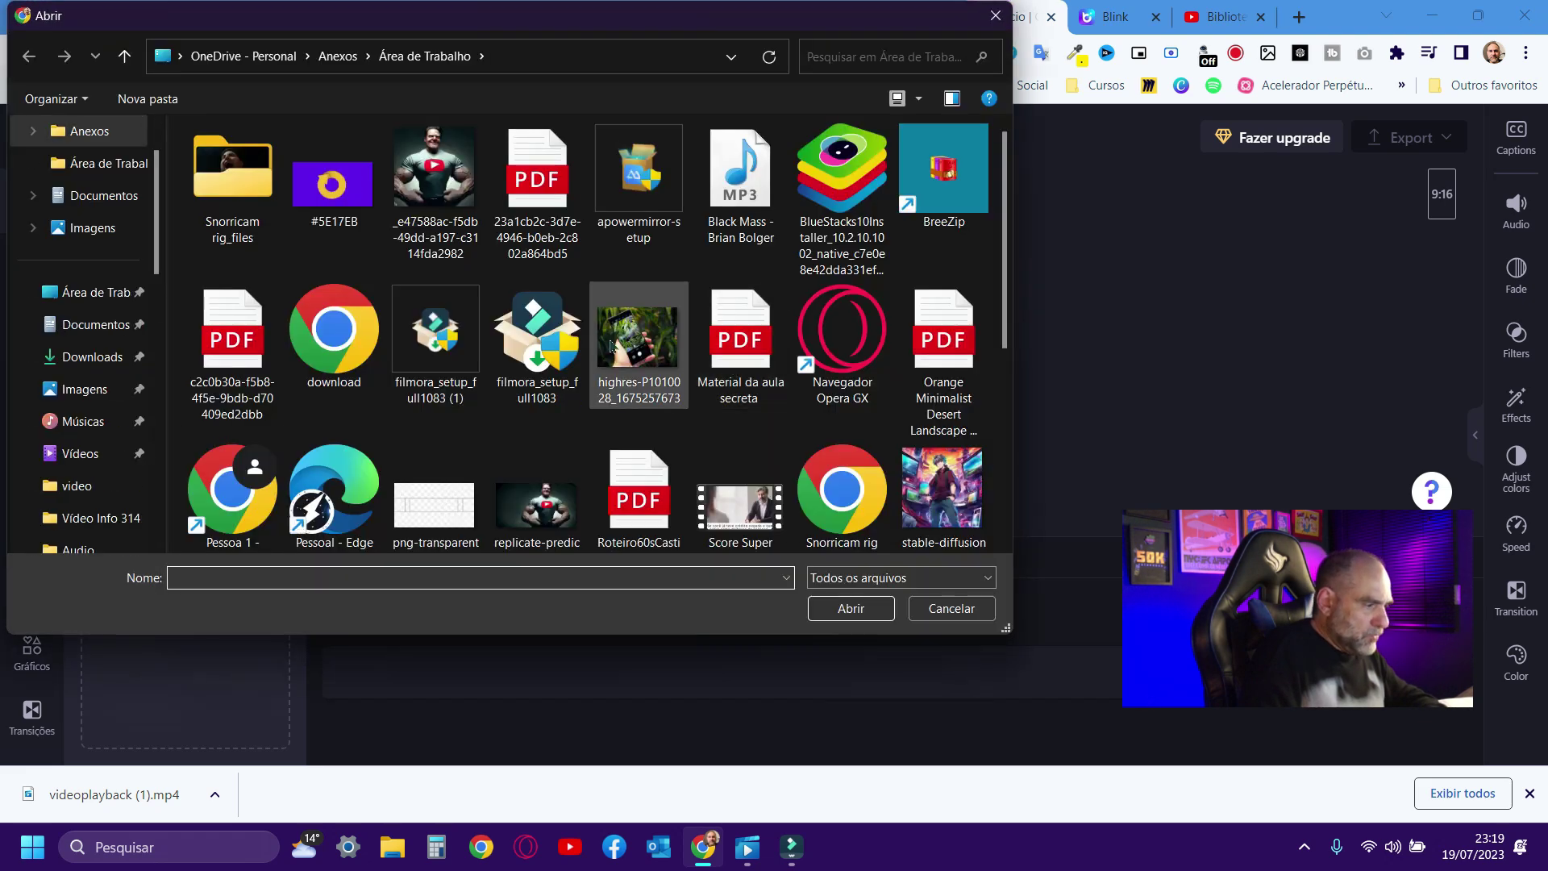
scroll(740, 362, down, 3)
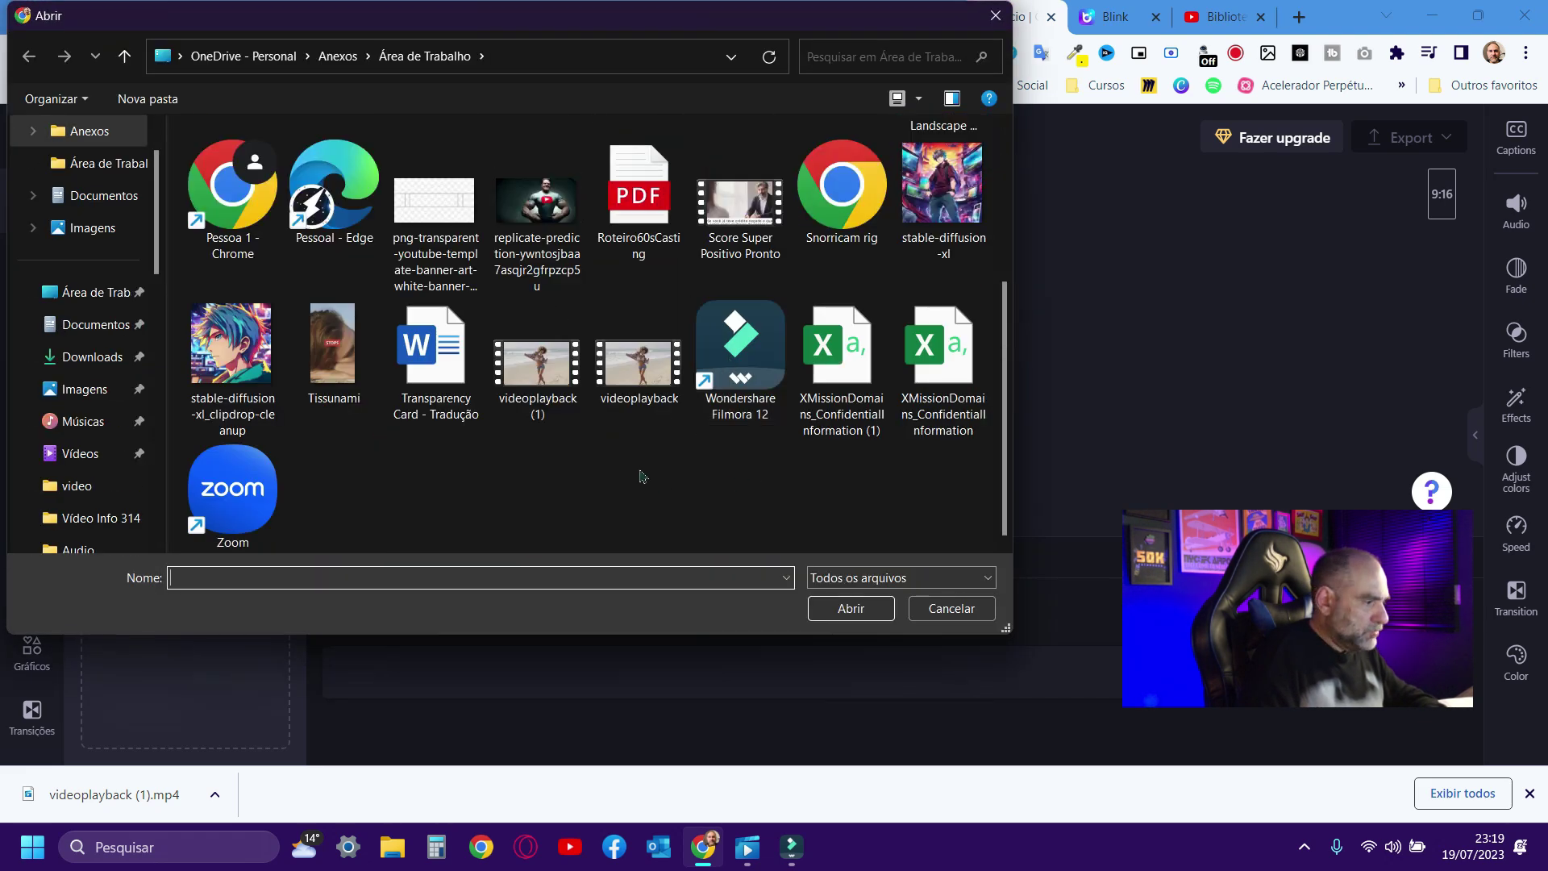
click(637, 363)
click(832, 606)
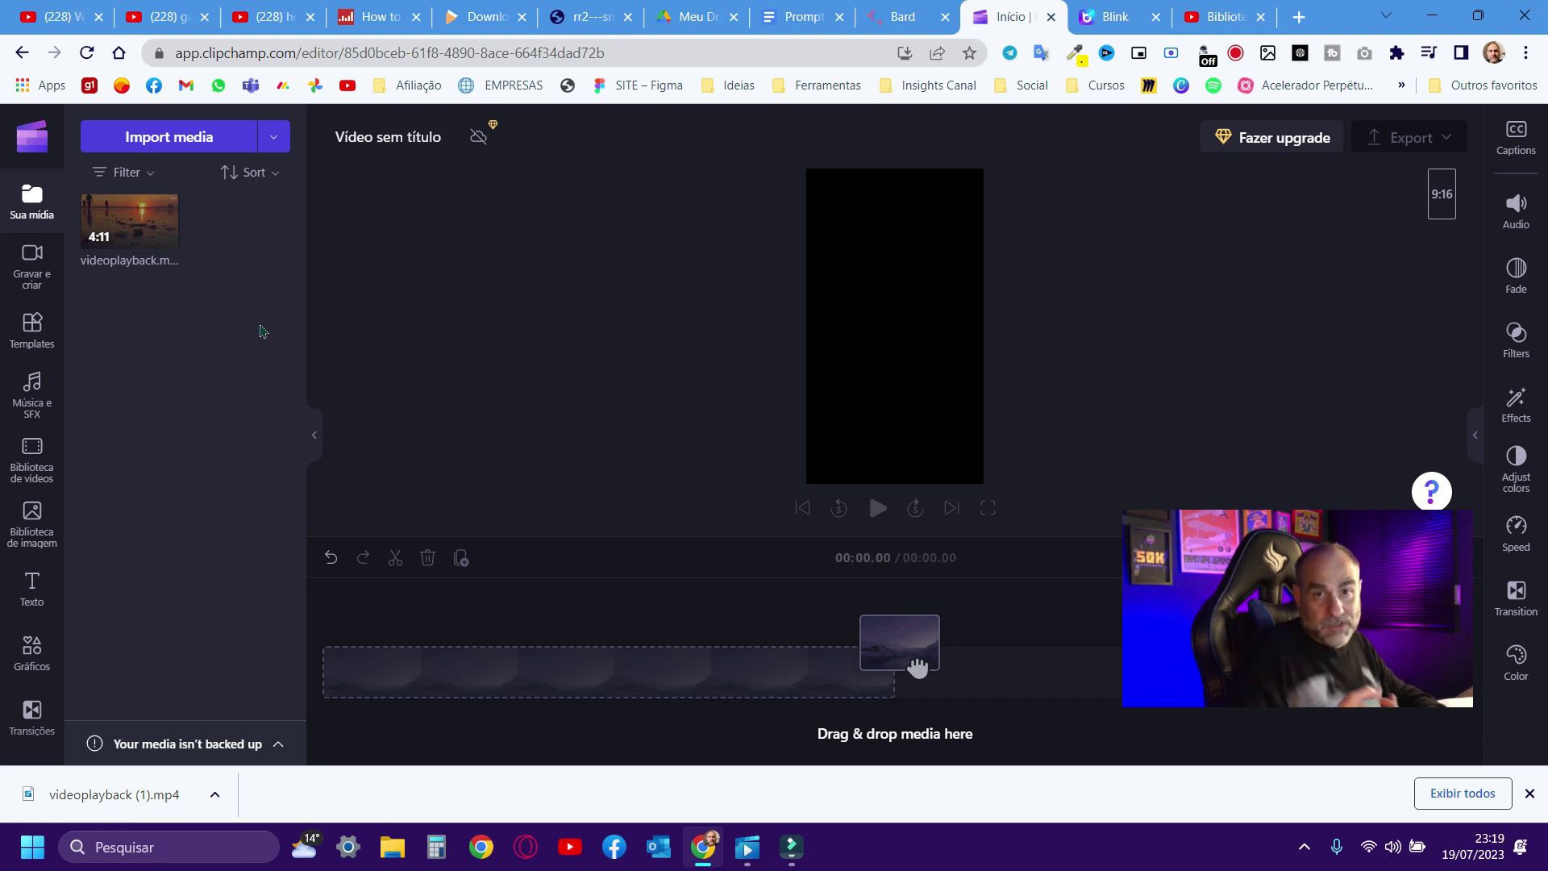
Step: Open the text-to-speech converter and set its language to English (United States)
click(30, 278)
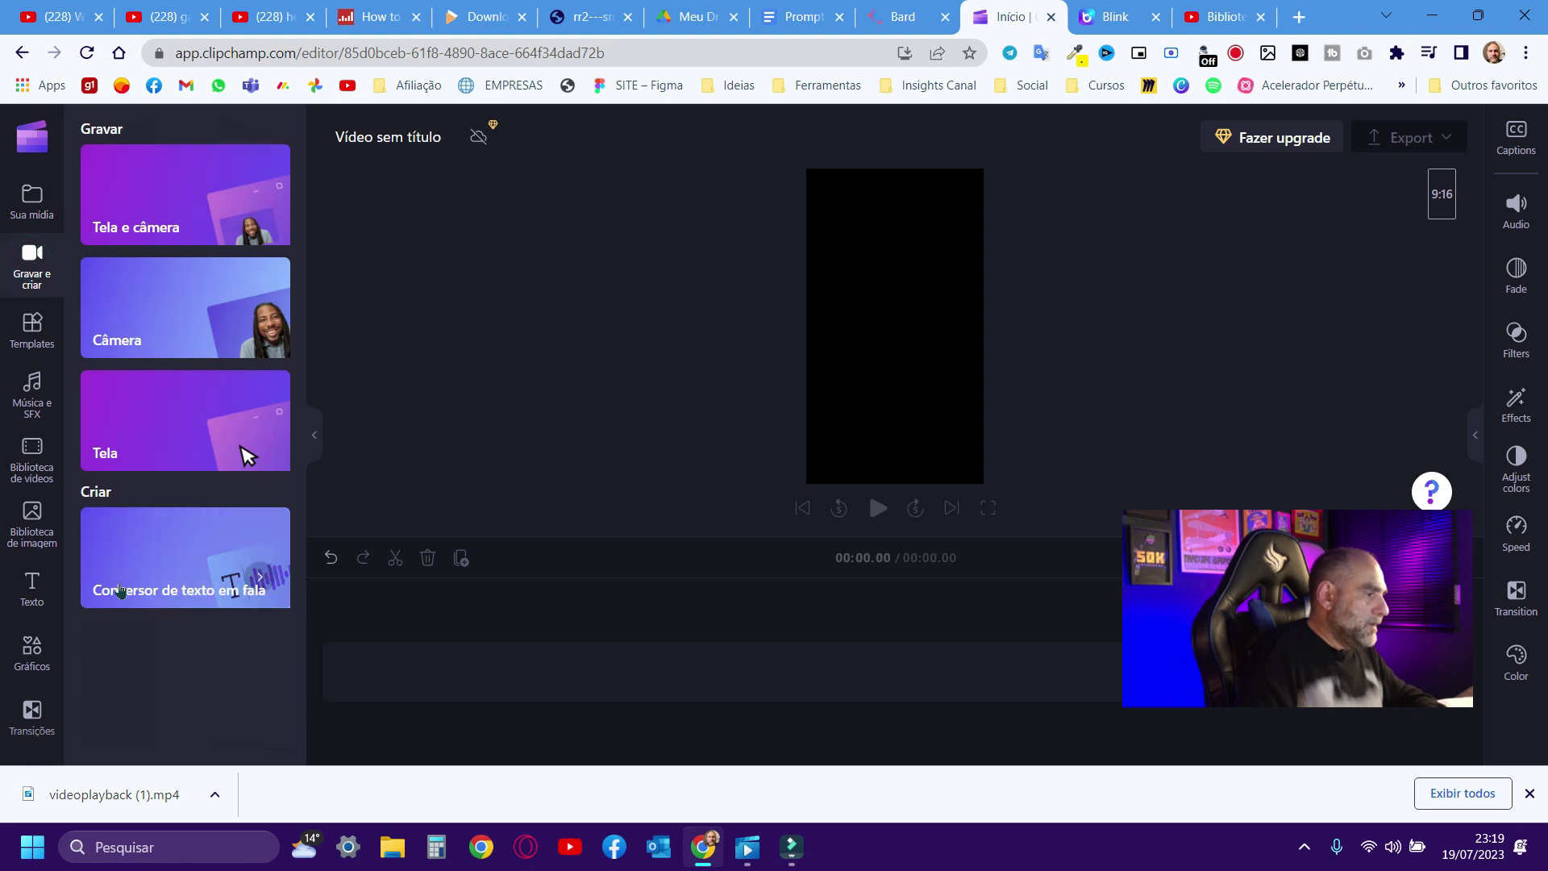
click(194, 558)
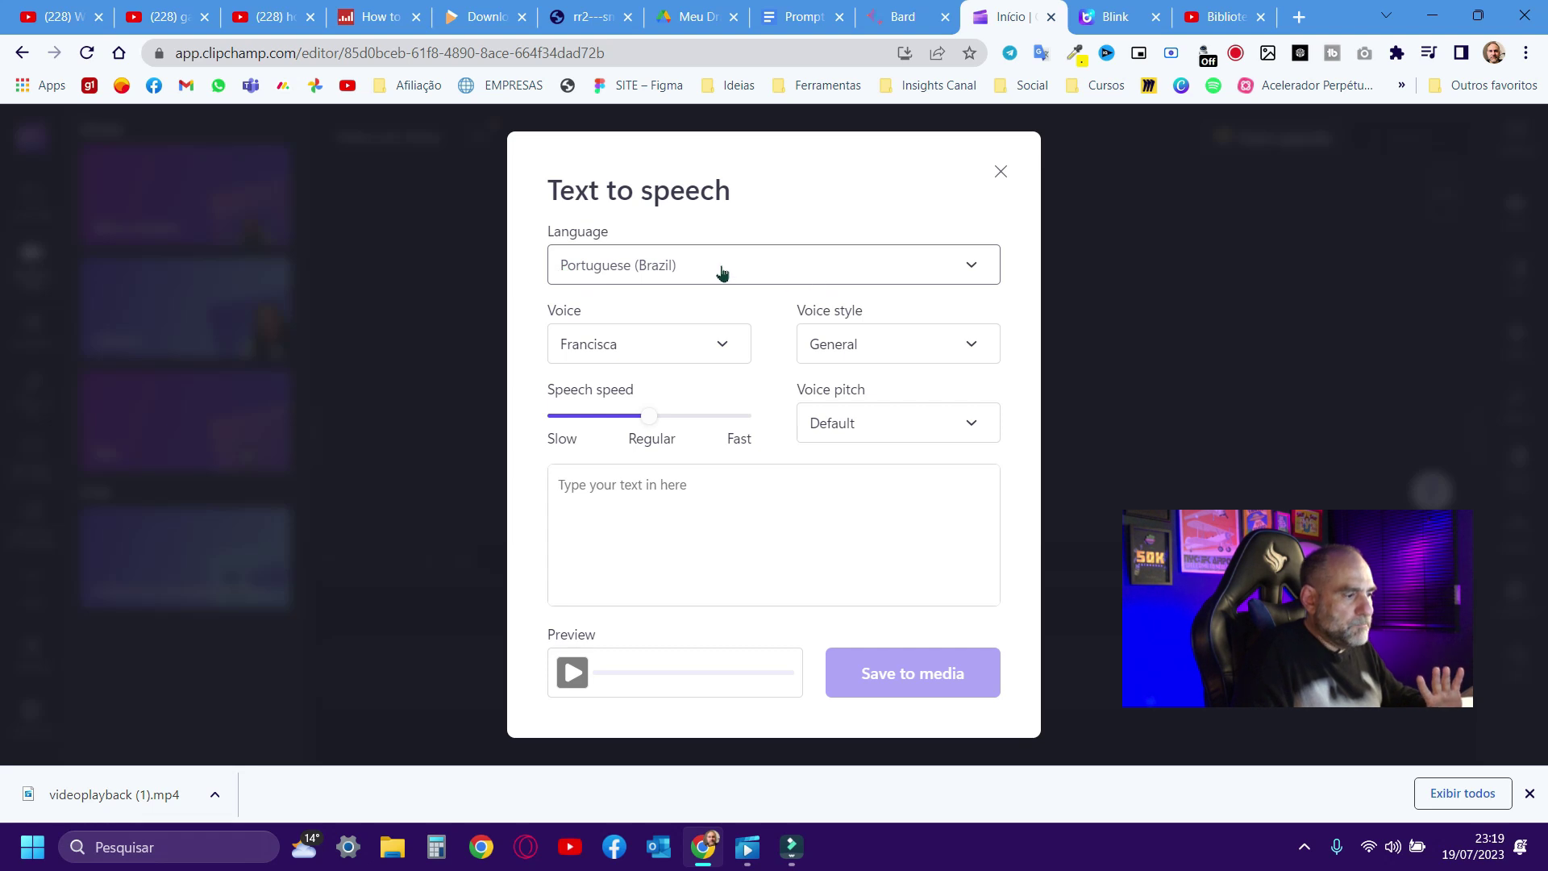
click(972, 267)
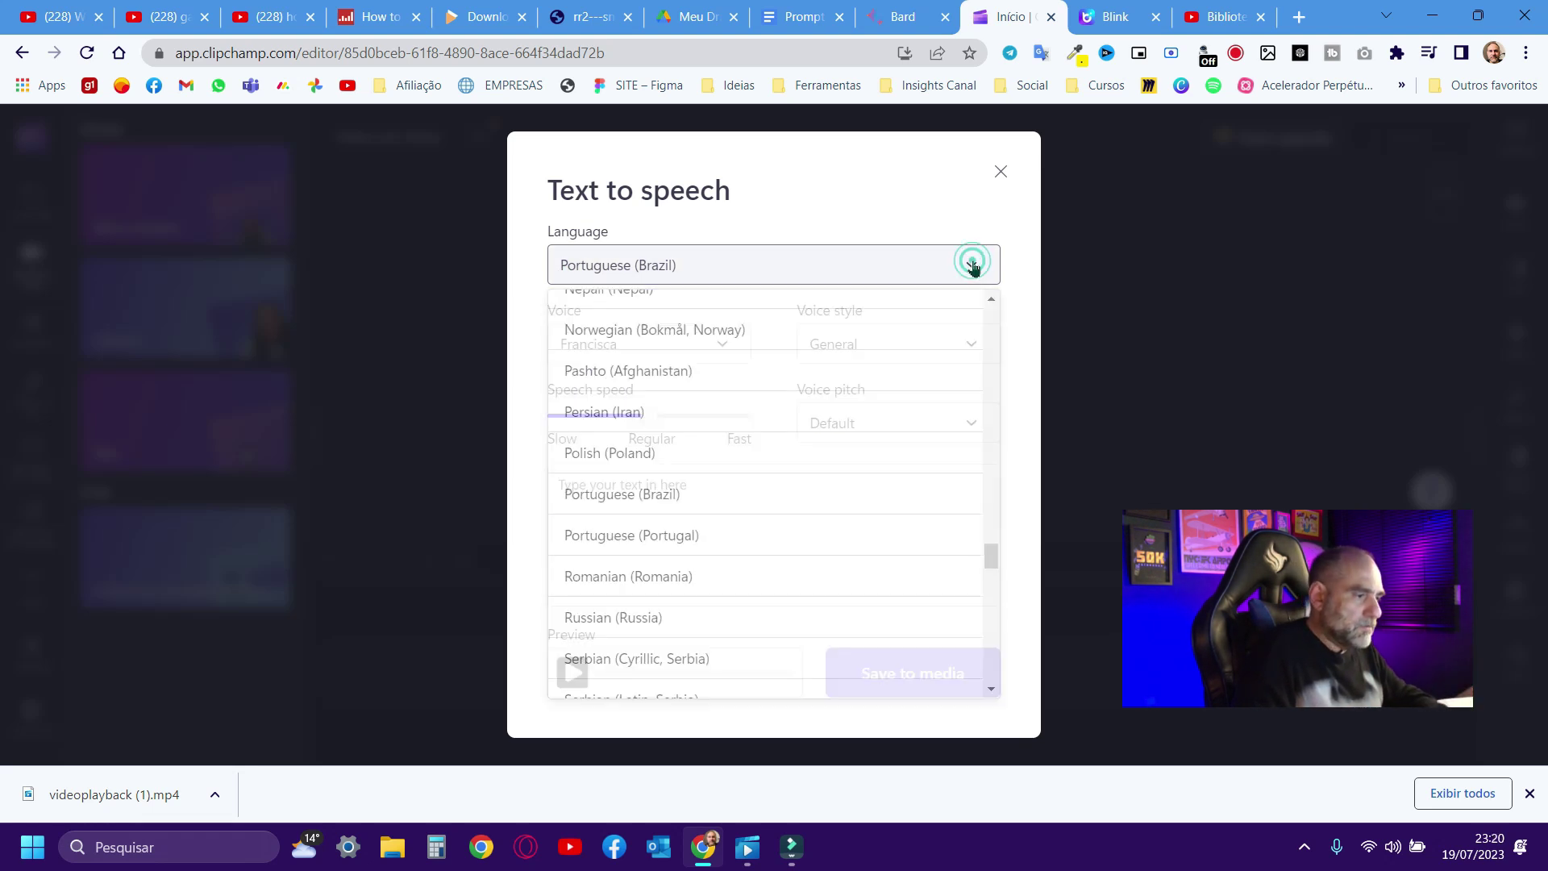
scroll(801, 511, down, 3)
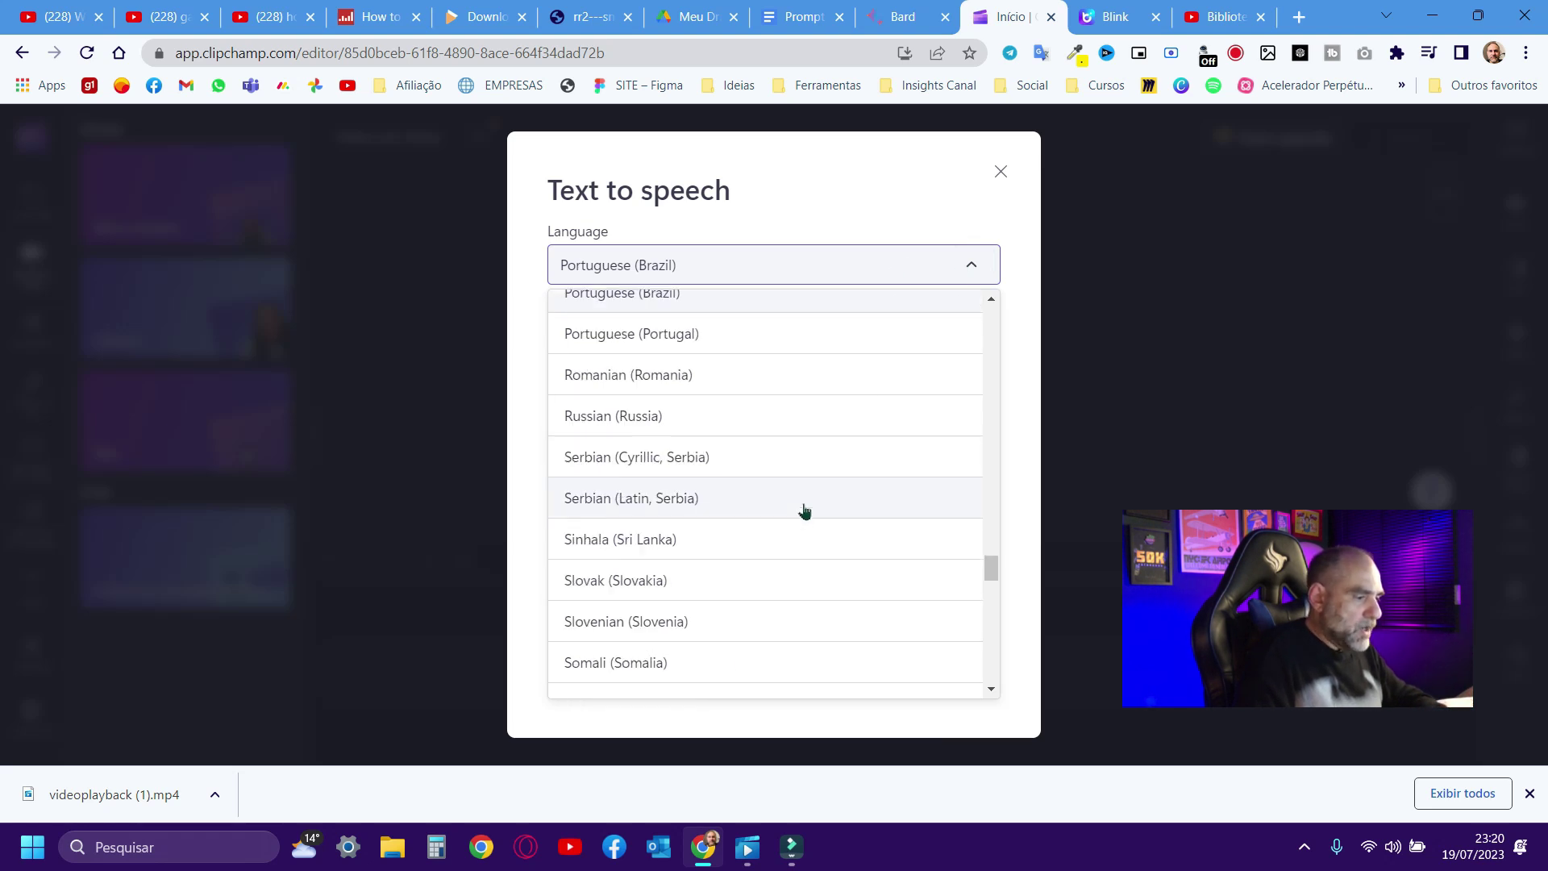
scroll(801, 511, up, 20)
scroll(806, 511, down, 4)
scroll(782, 449, up, 1)
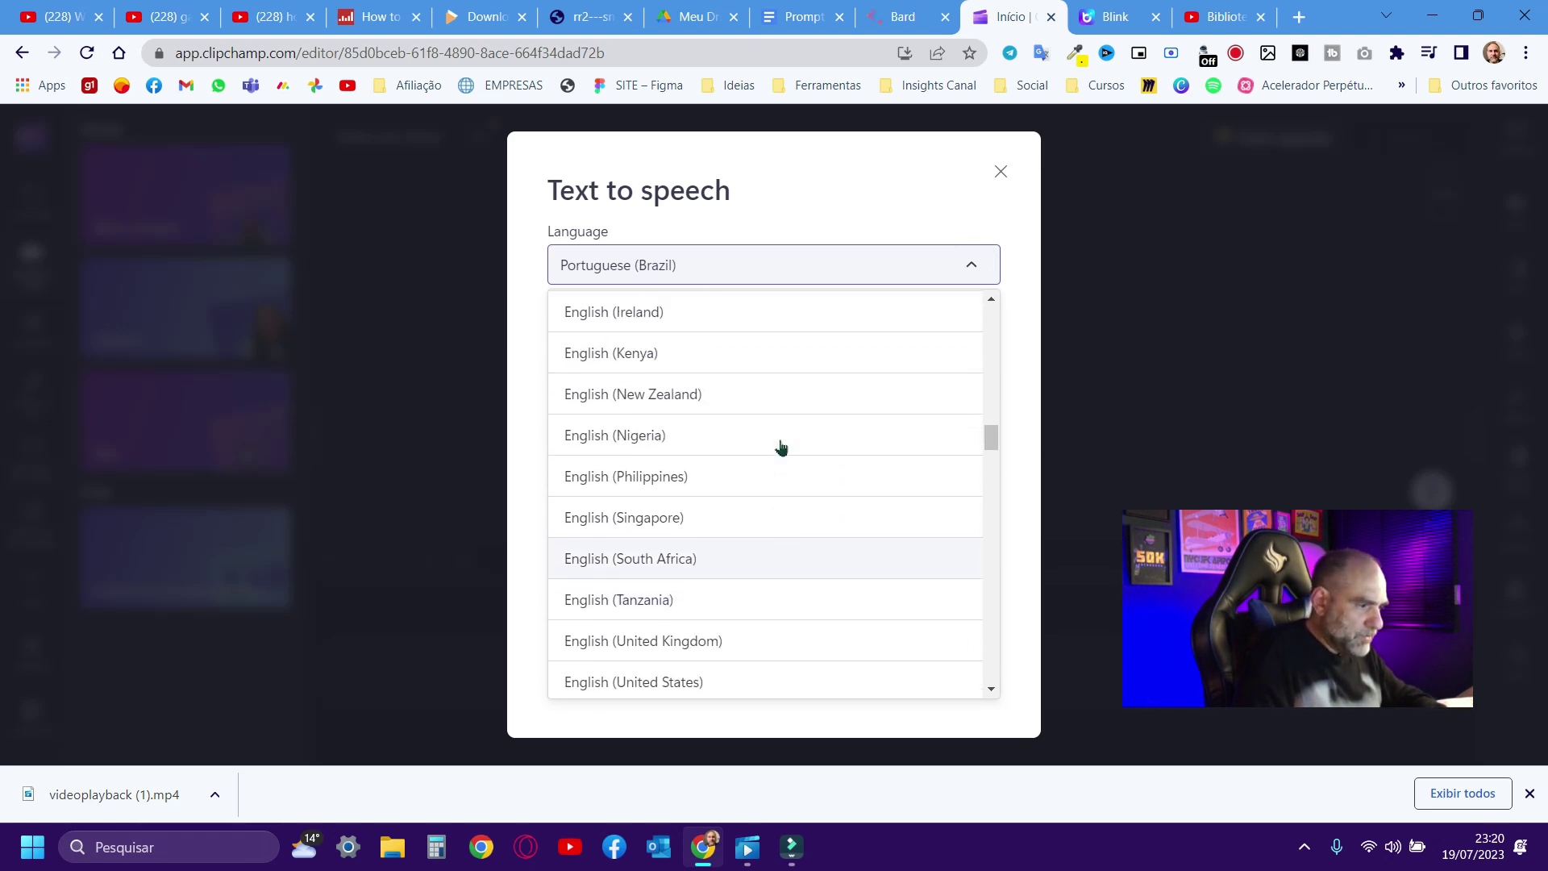
scroll(784, 445, up, 3)
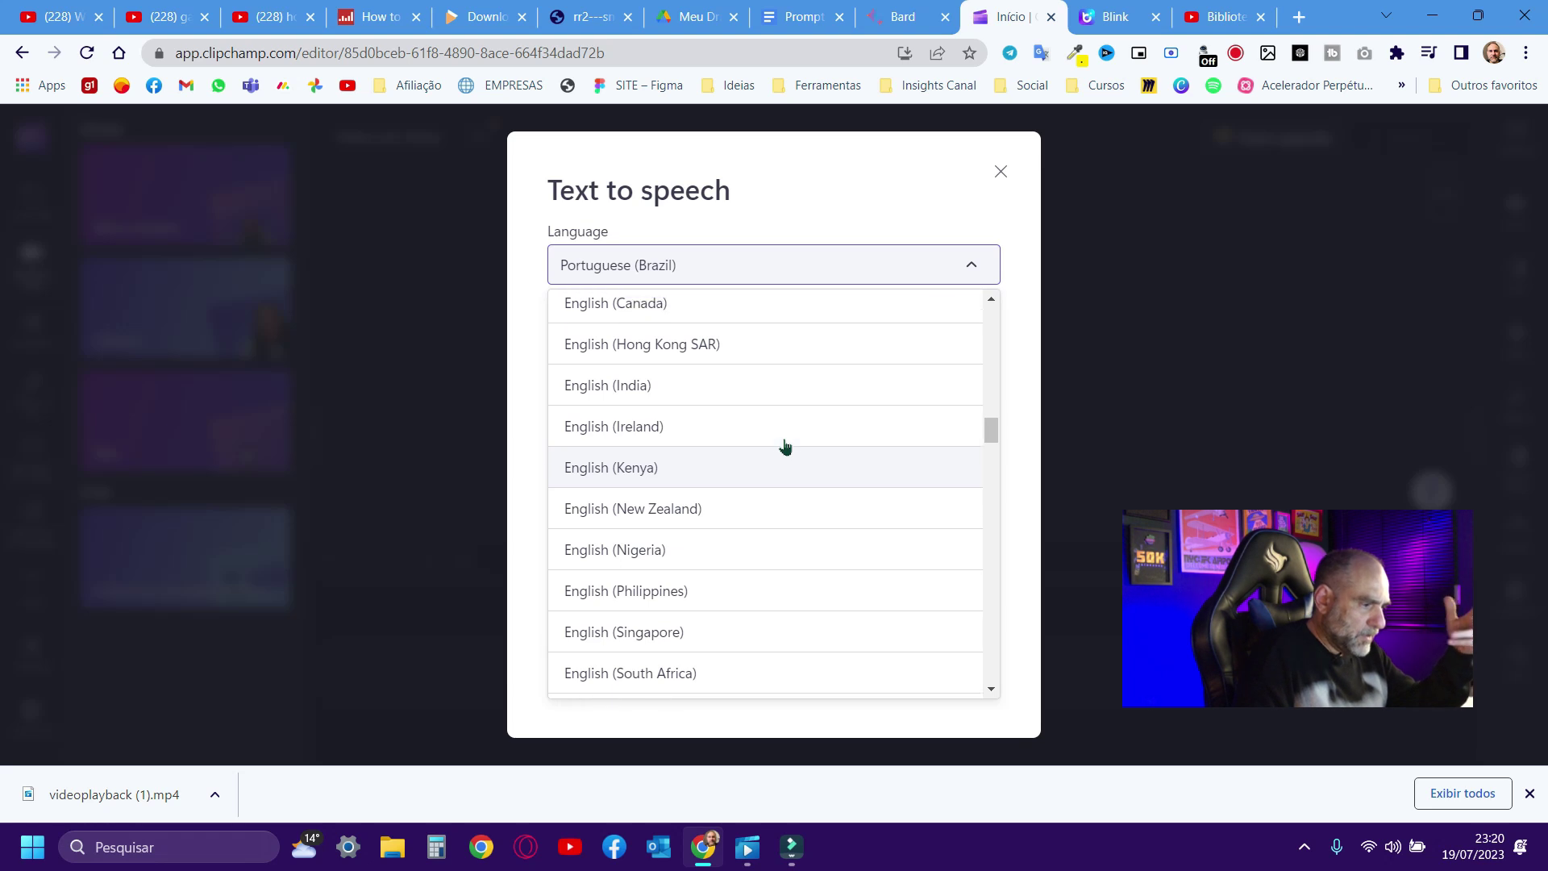
scroll(784, 445, up, 5)
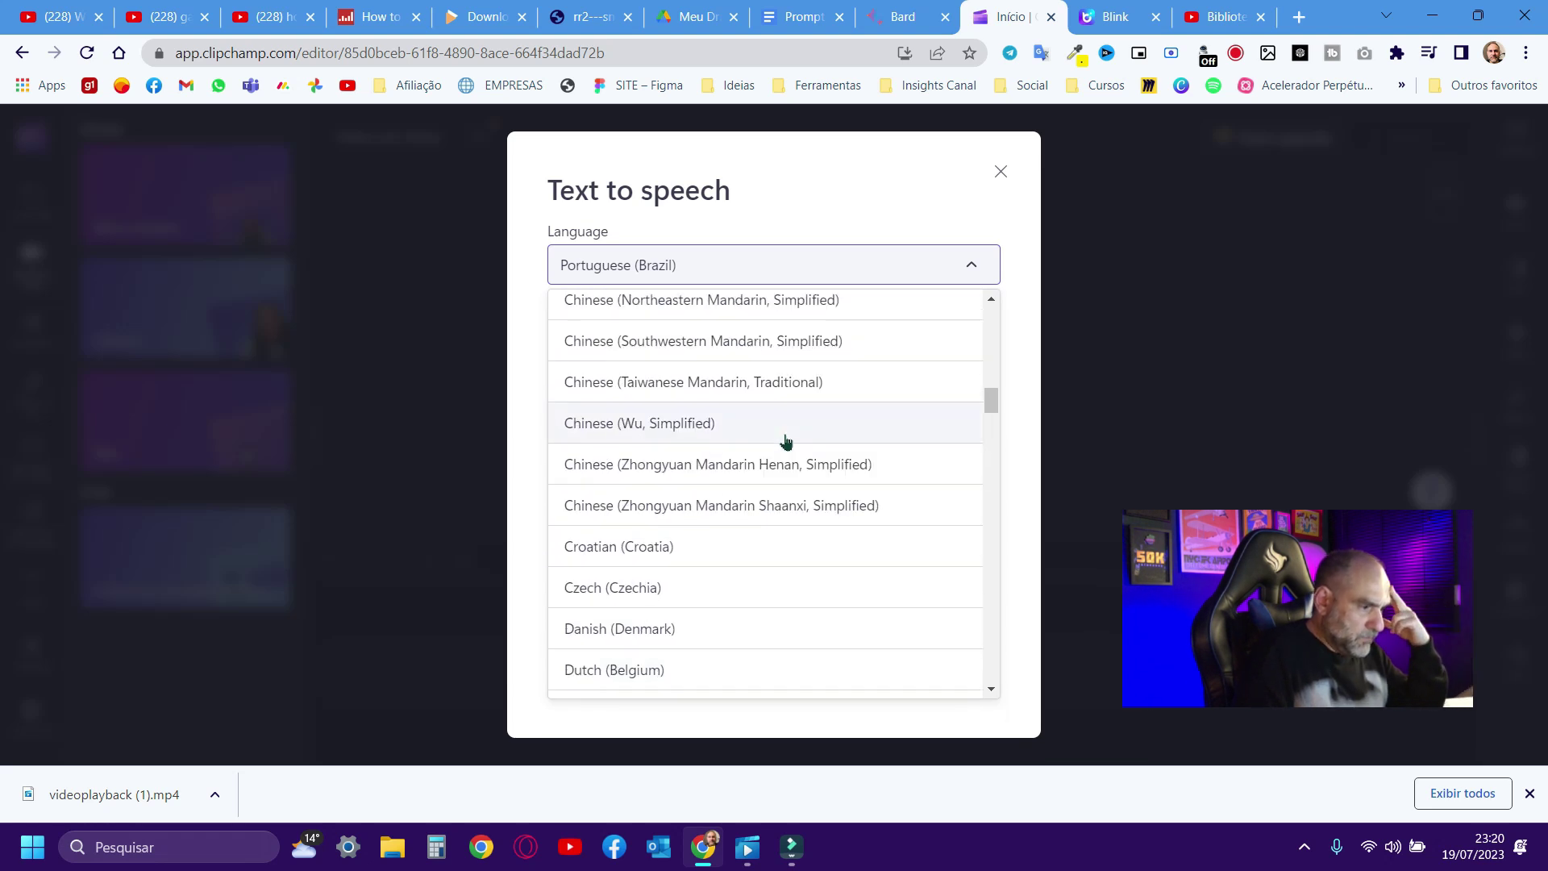
scroll(786, 442, down, 6)
scroll(786, 442, down, 2)
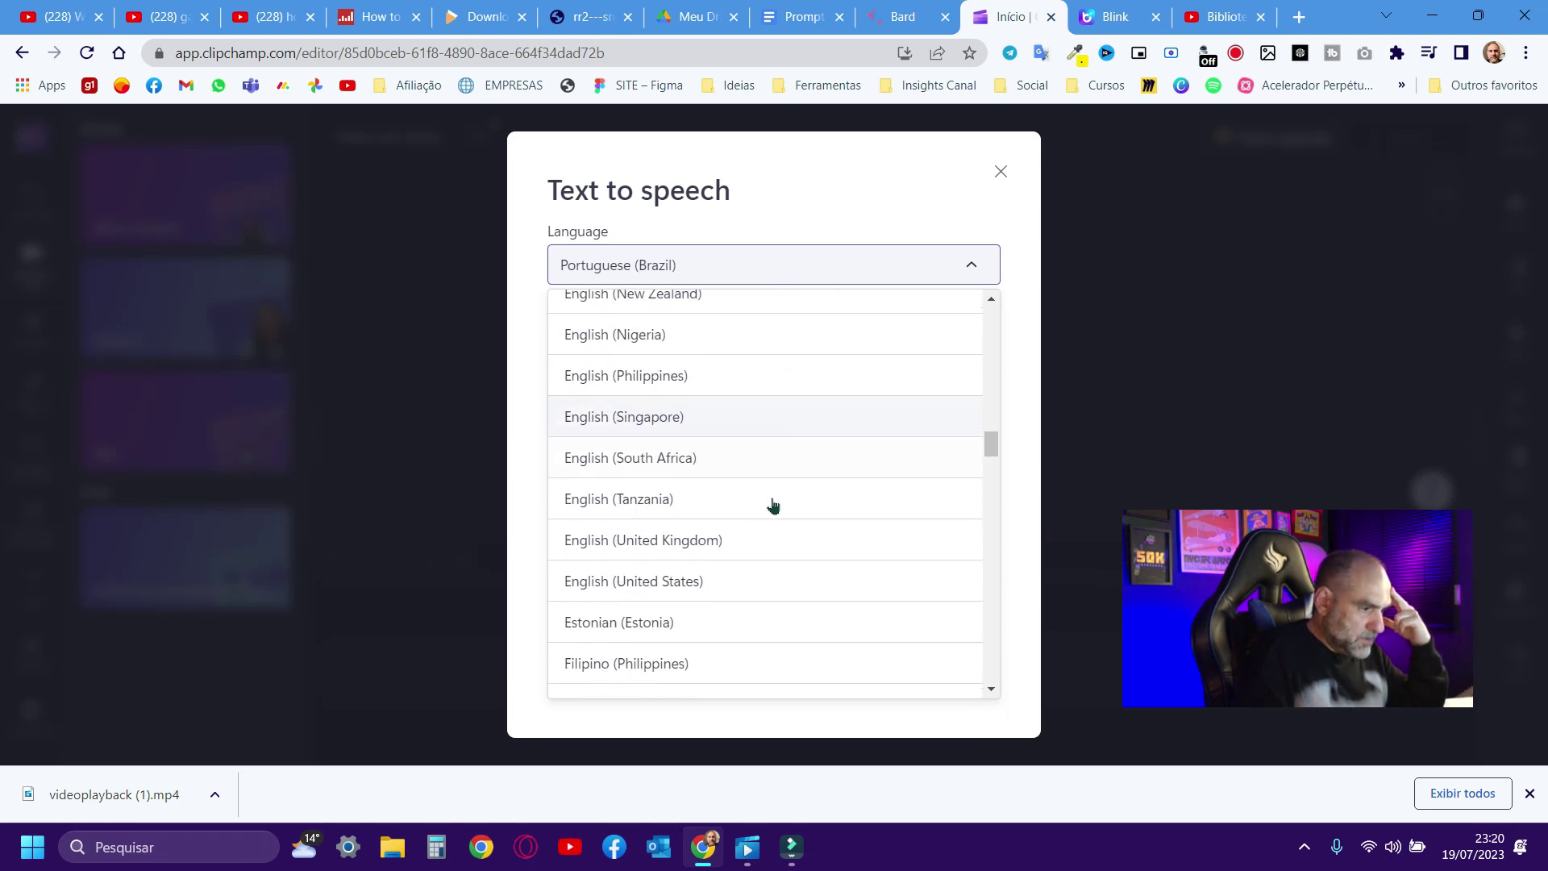
click(637, 578)
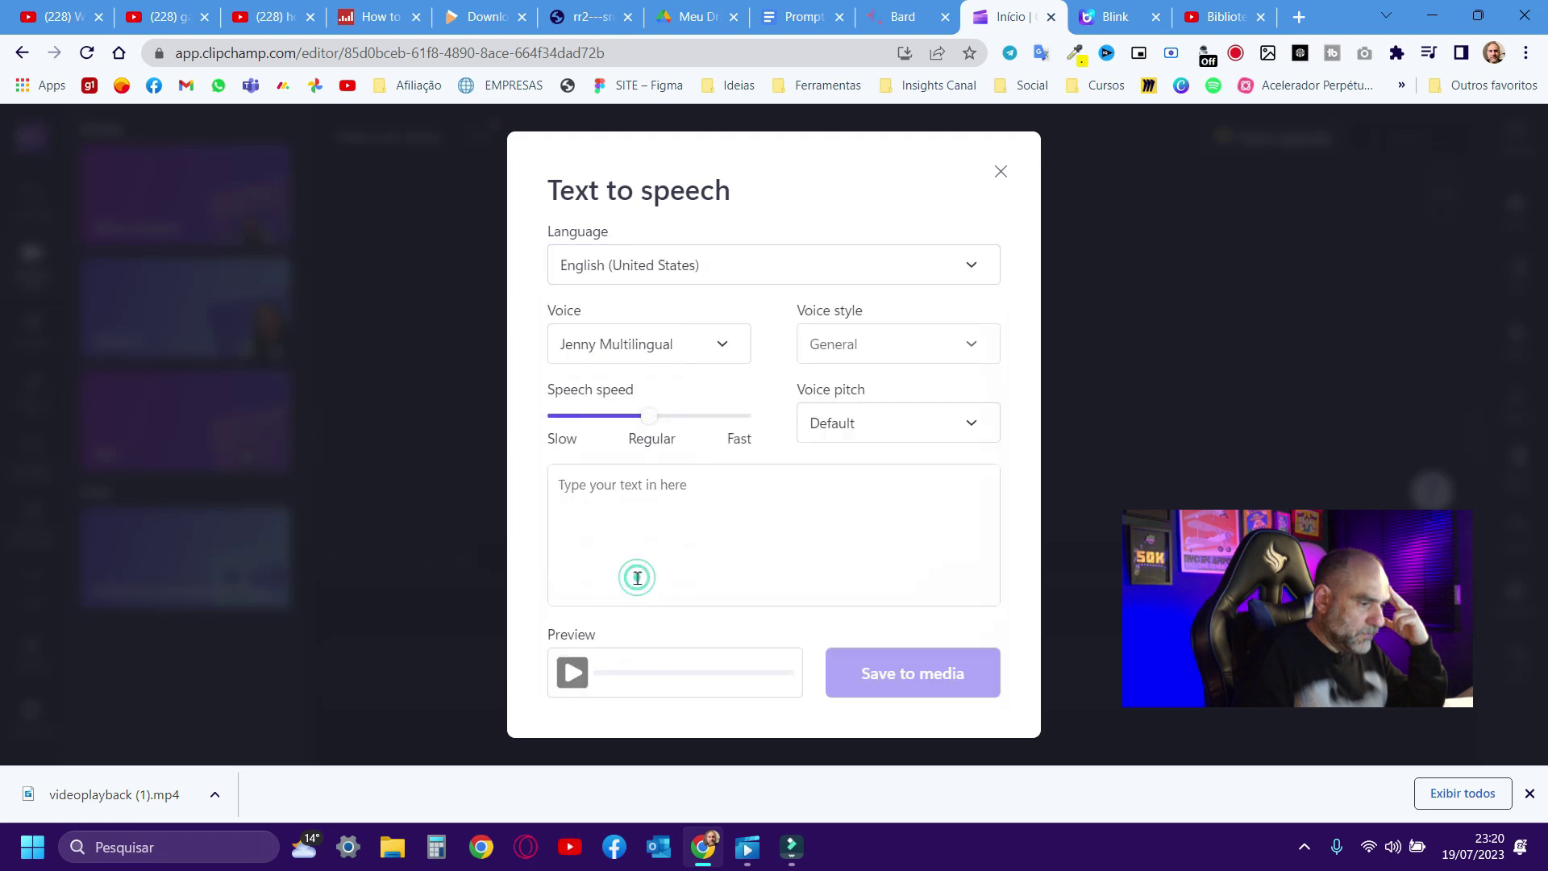
Step: Choose Davis as the text-to-speech voice
click(722, 347)
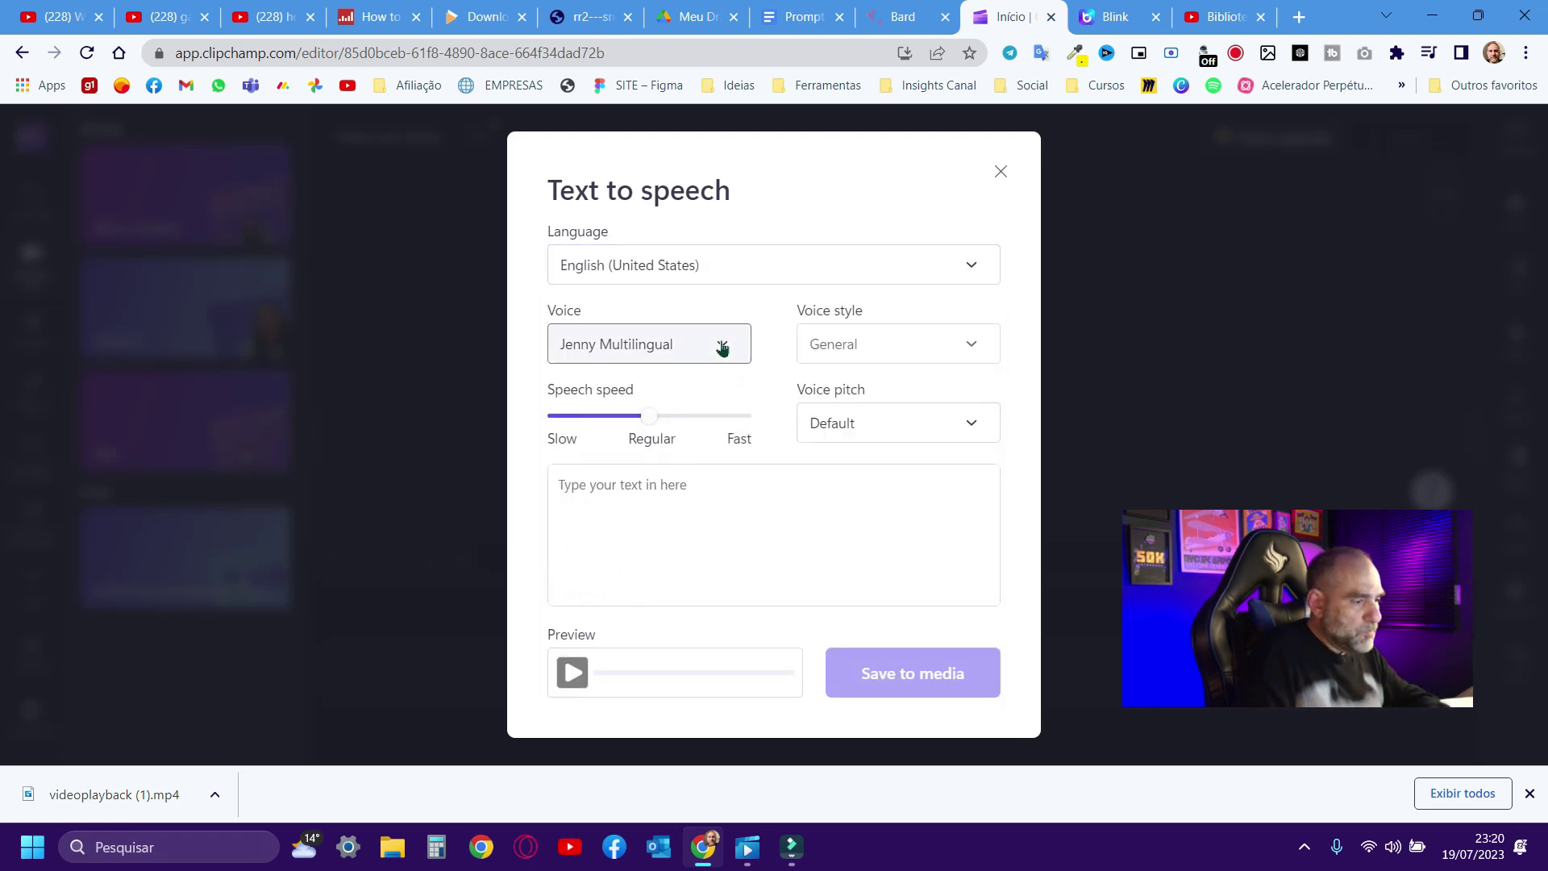
scroll(660, 580, down, 3)
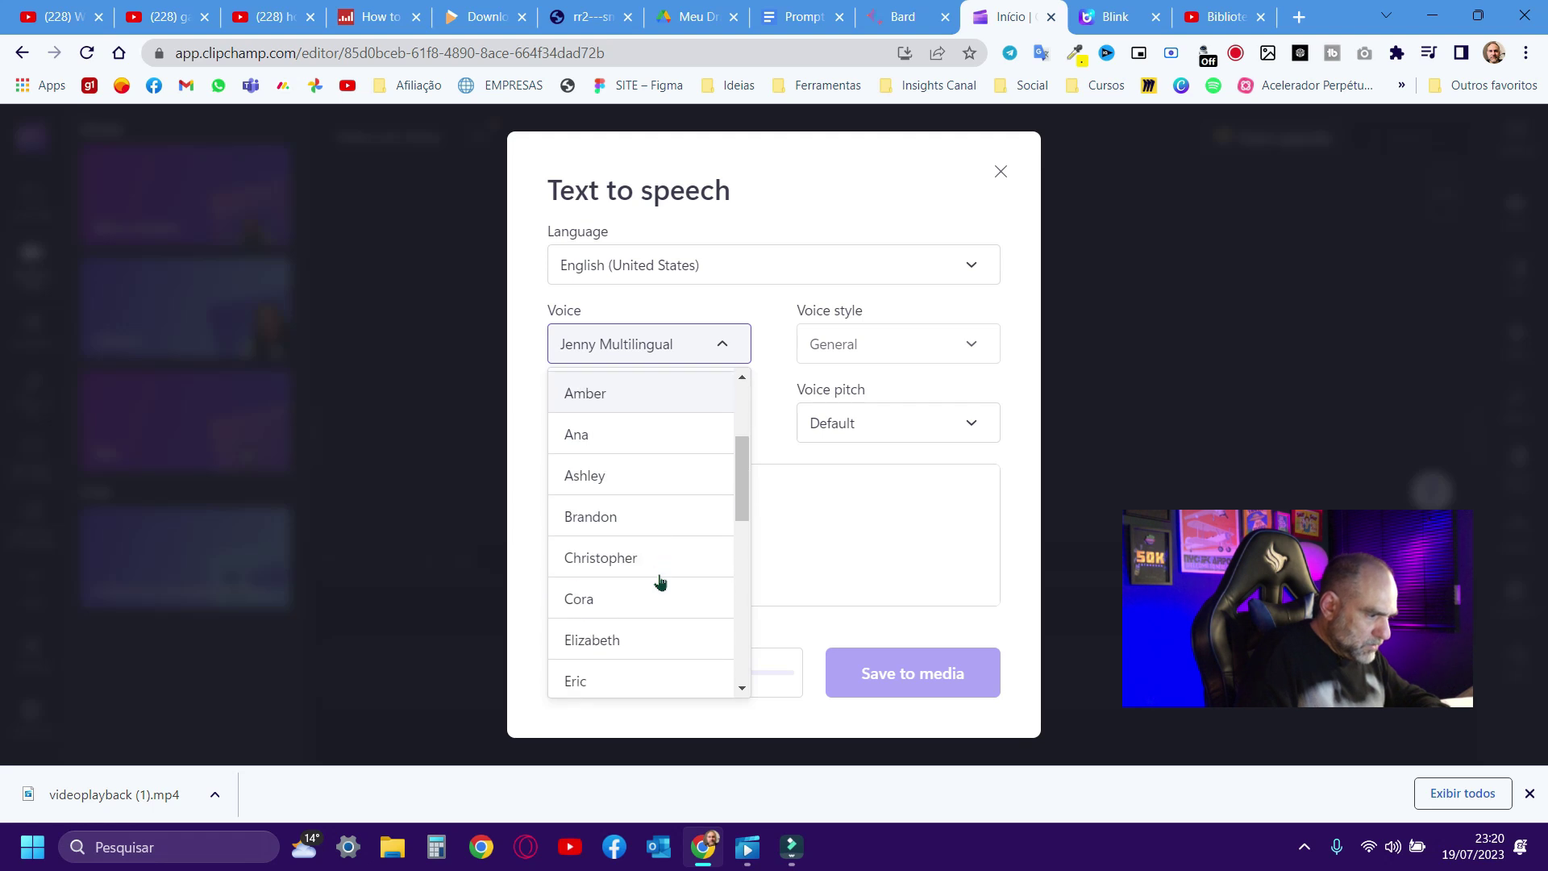
scroll(659, 581, up, 3)
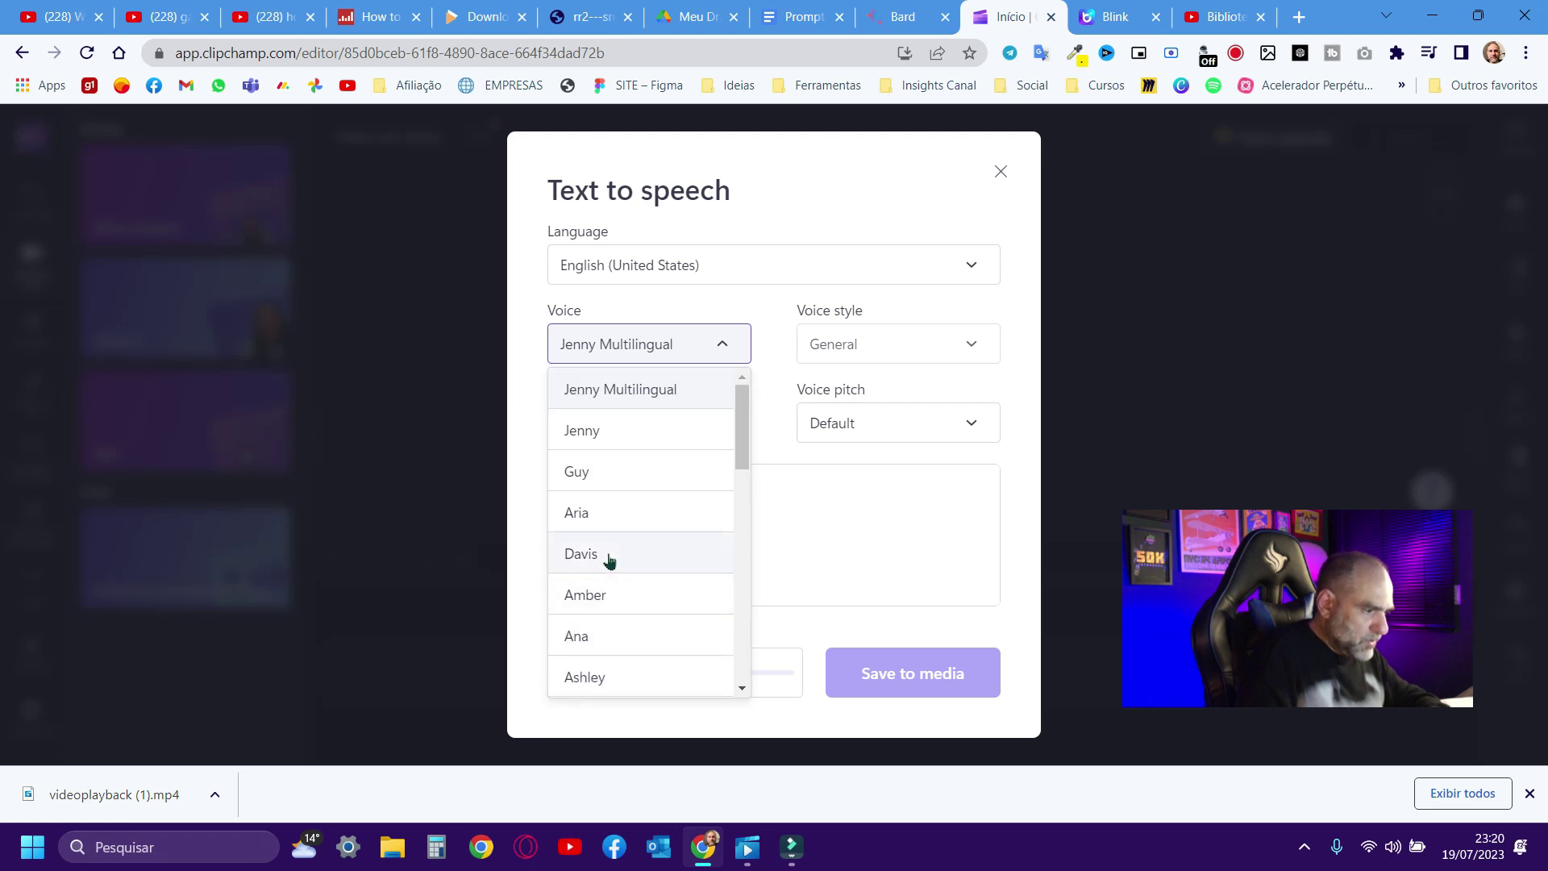
click(609, 559)
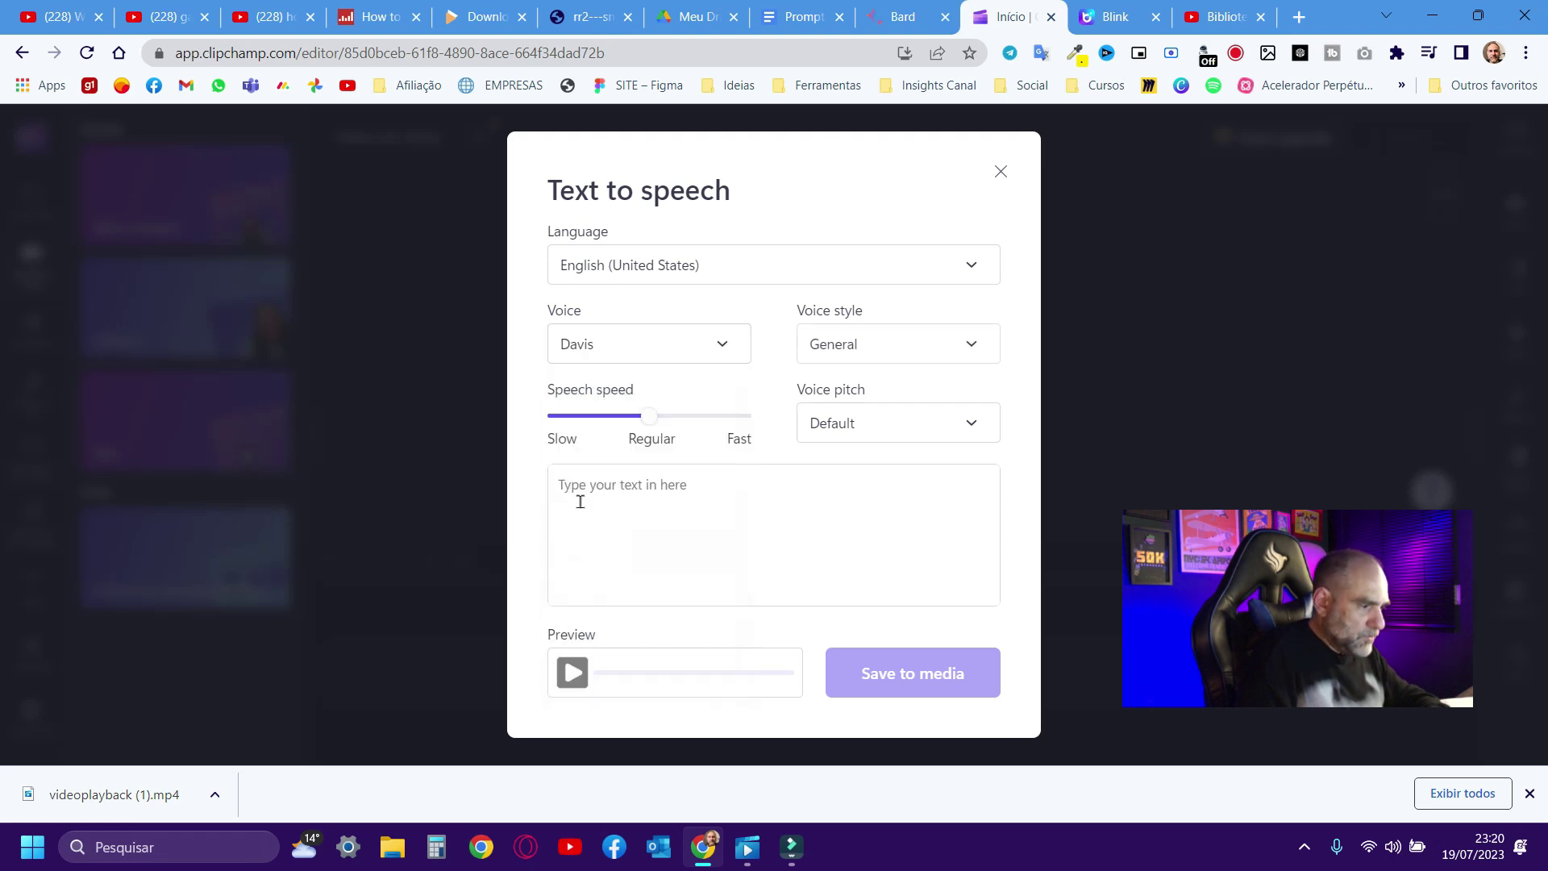
Step: Paste the copied tsunami survival script as the text to speak and preview the narration
click(656, 486)
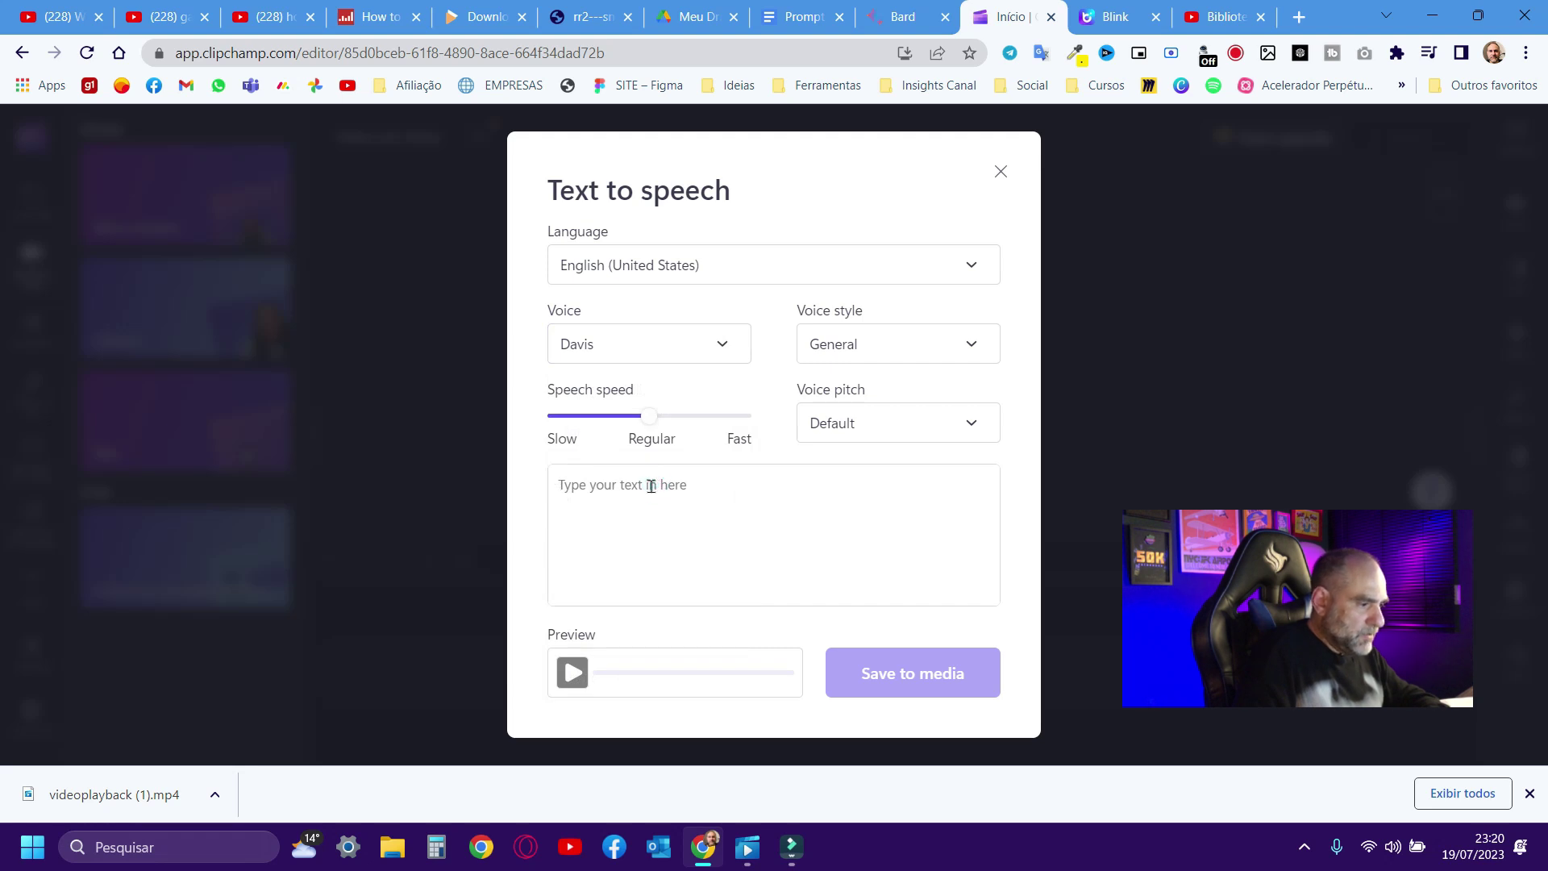
key(ctrl+v)
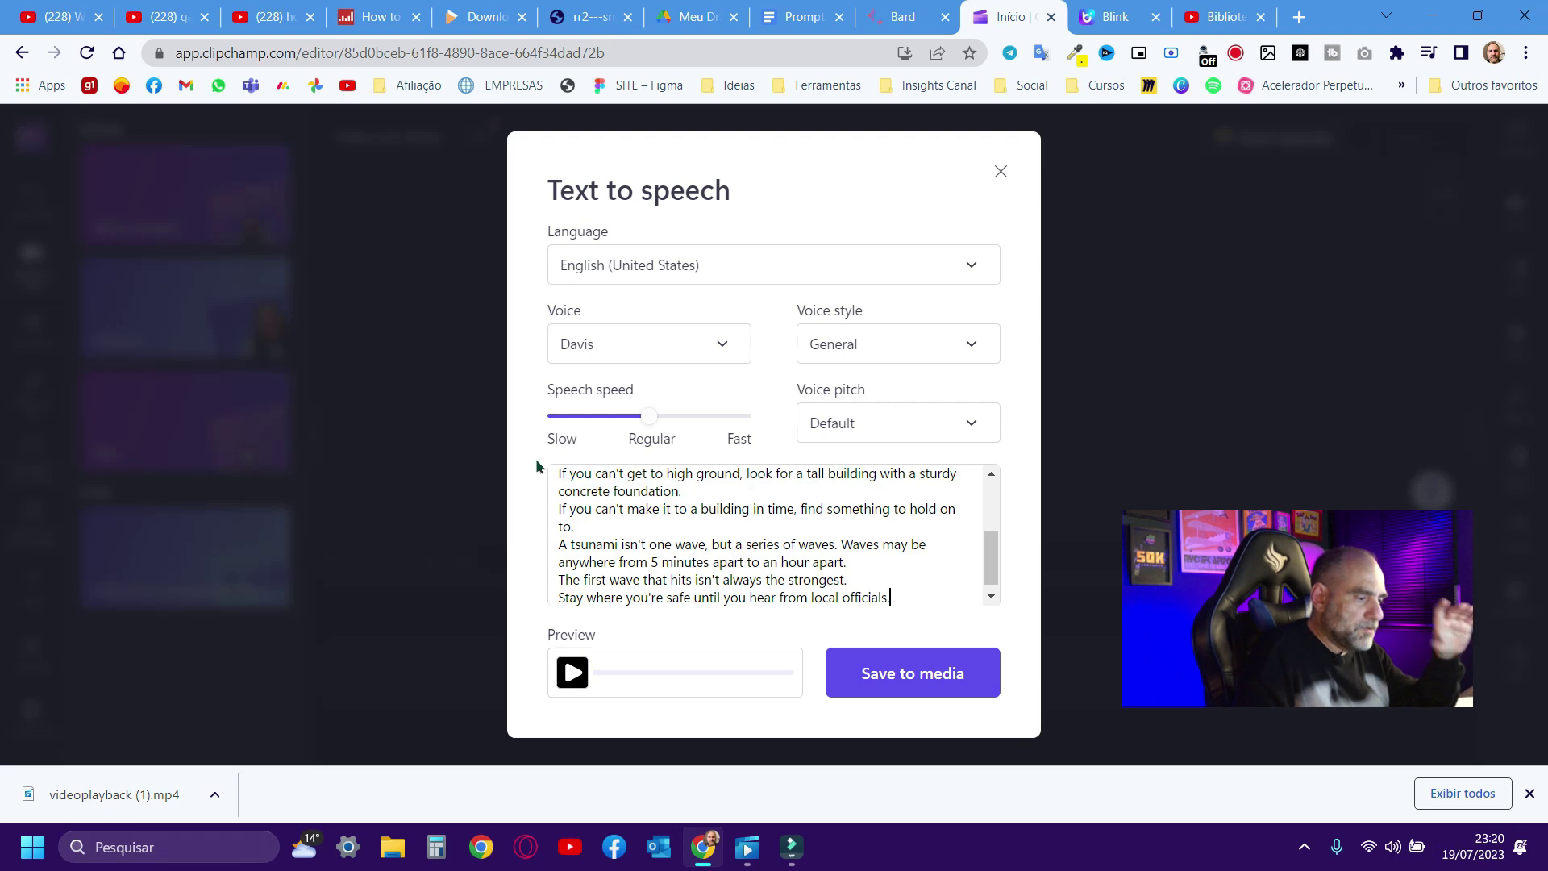
click(573, 672)
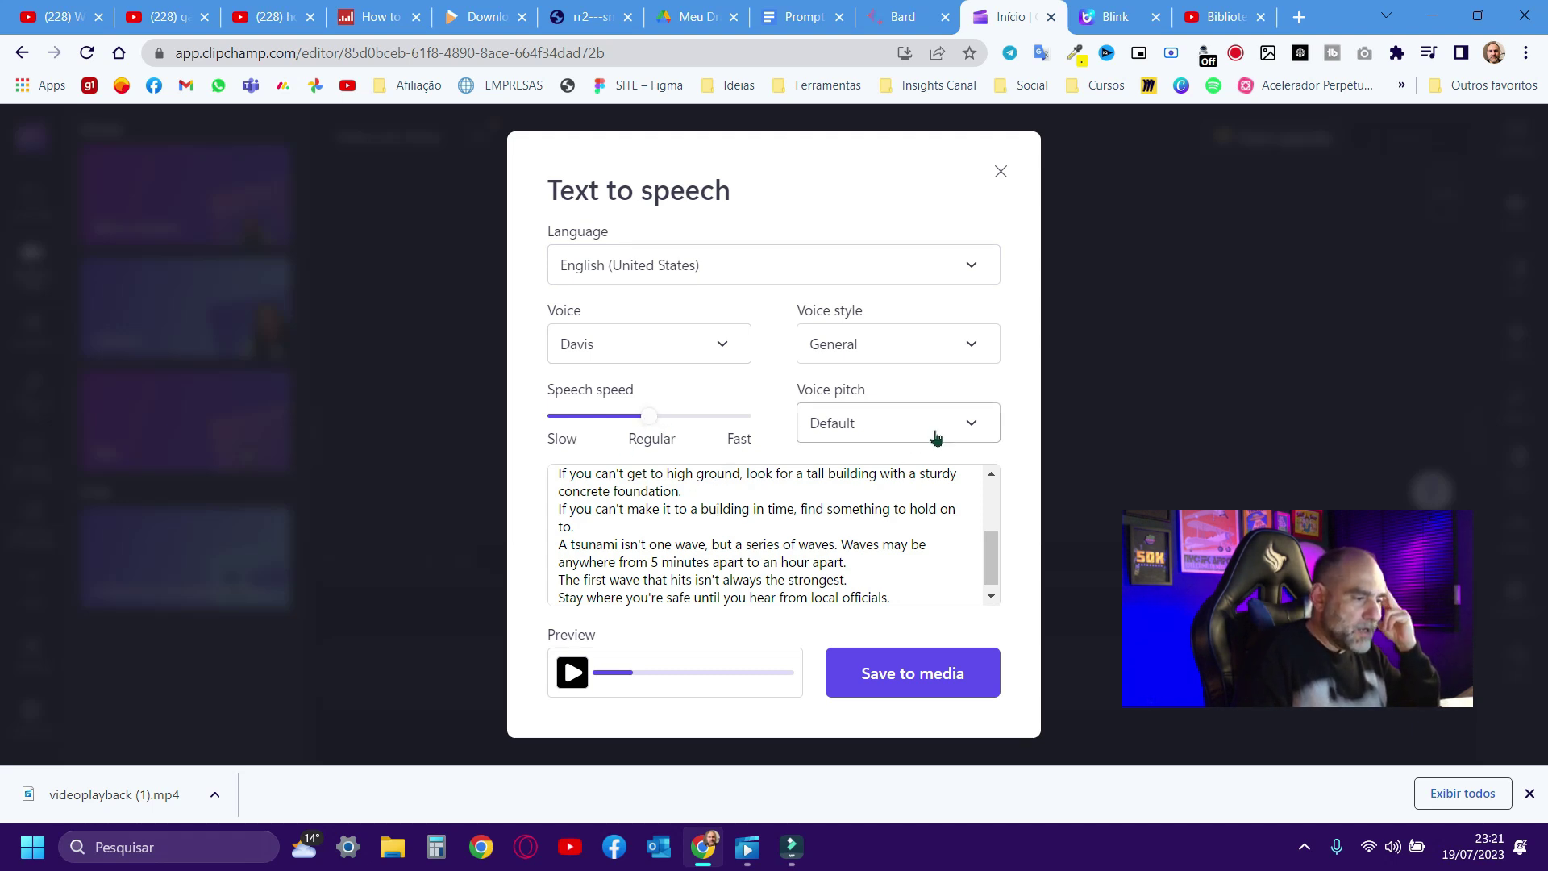
Step: Set the voice pitch to Medium and preview the narration again
click(970, 423)
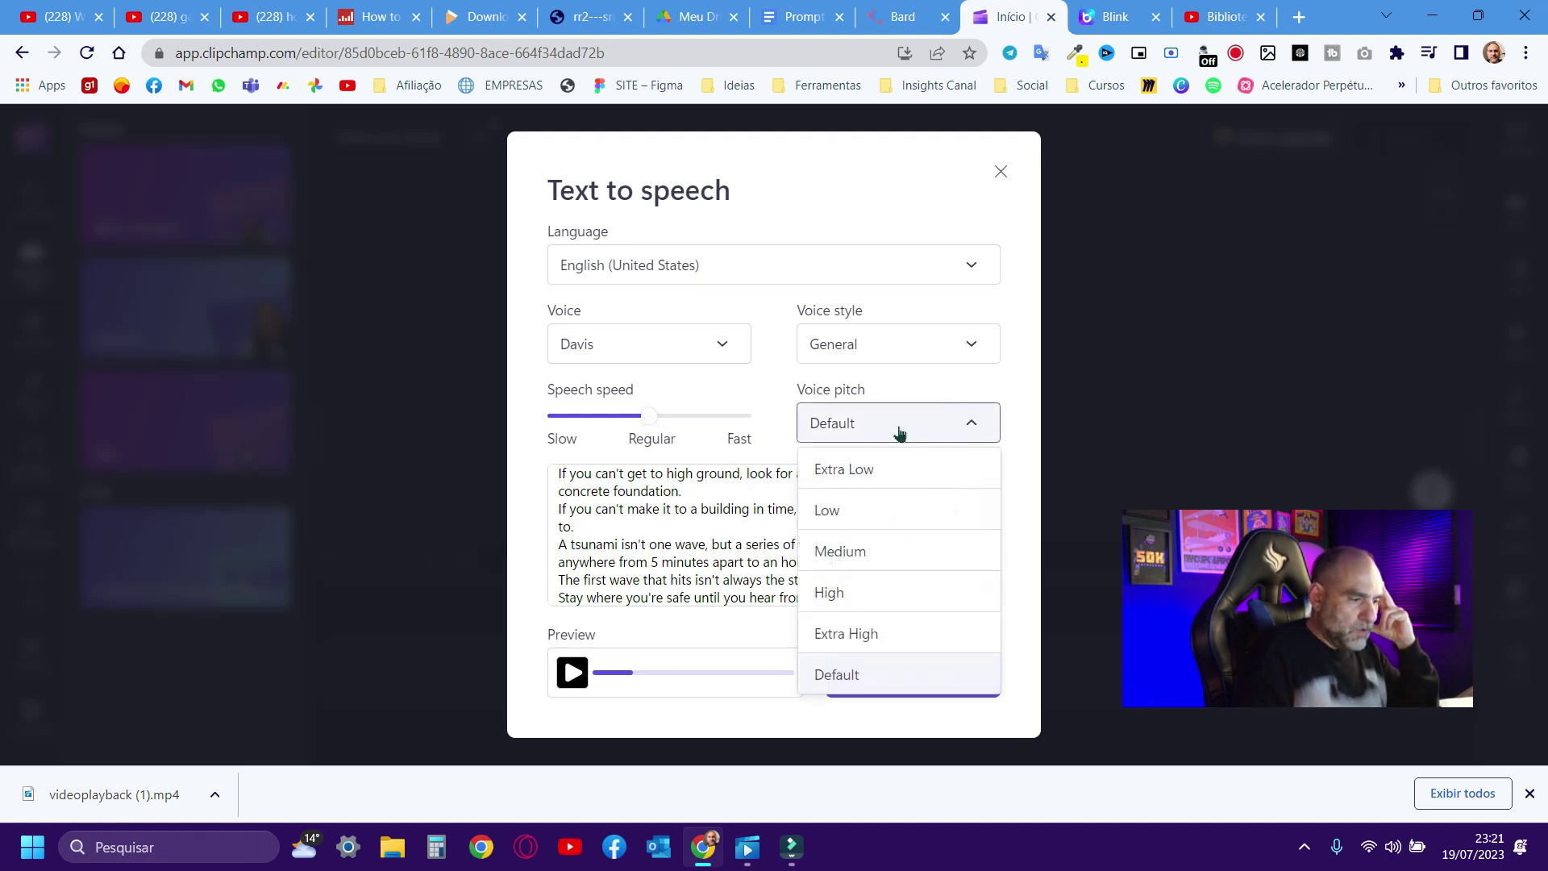
click(874, 552)
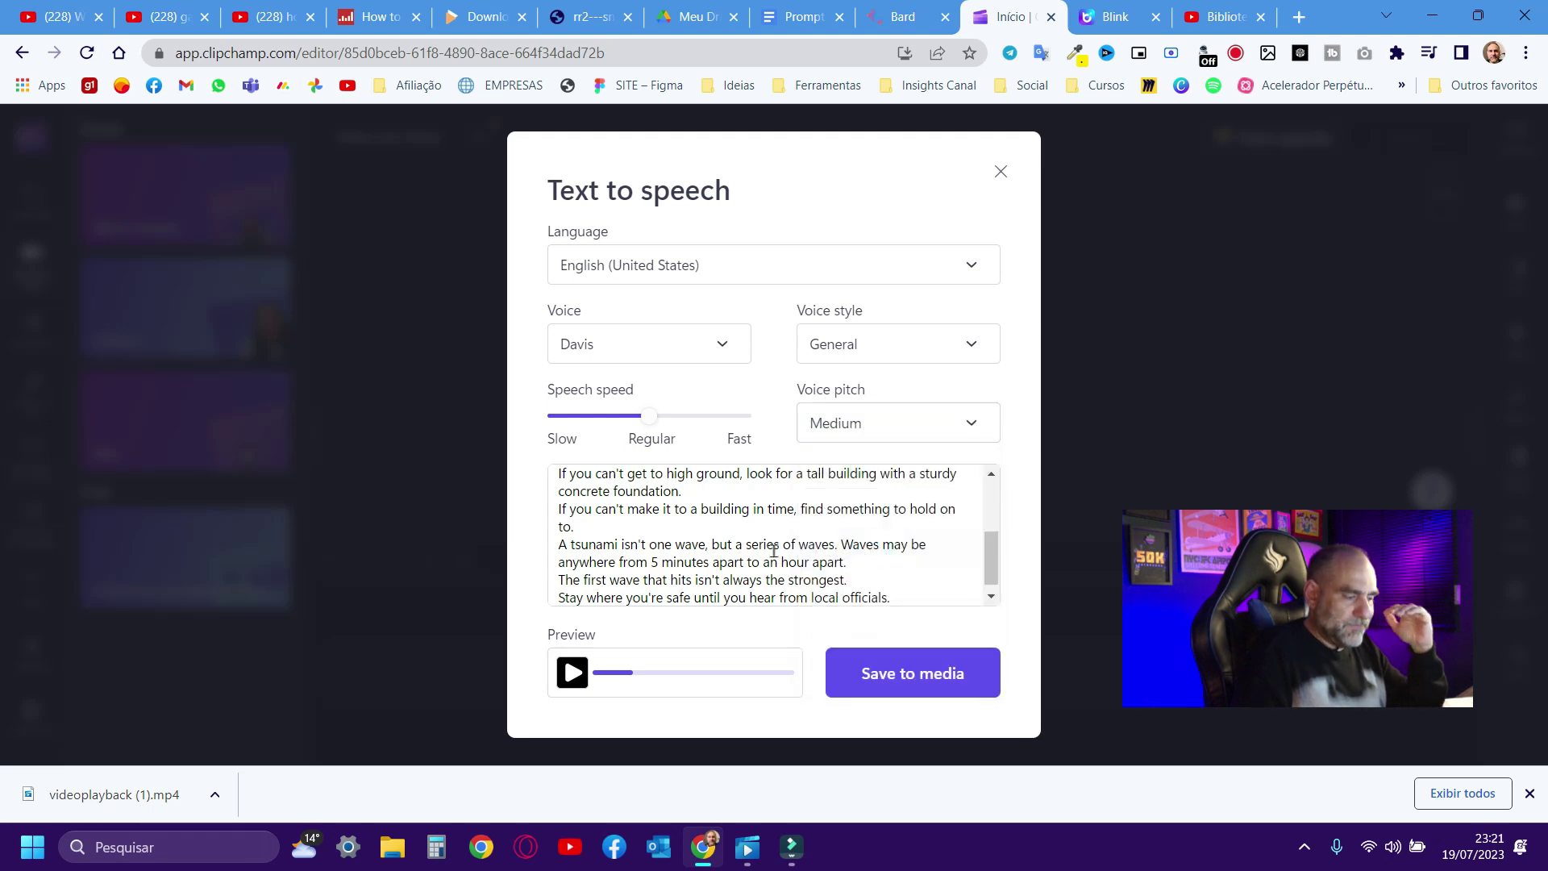
click(576, 672)
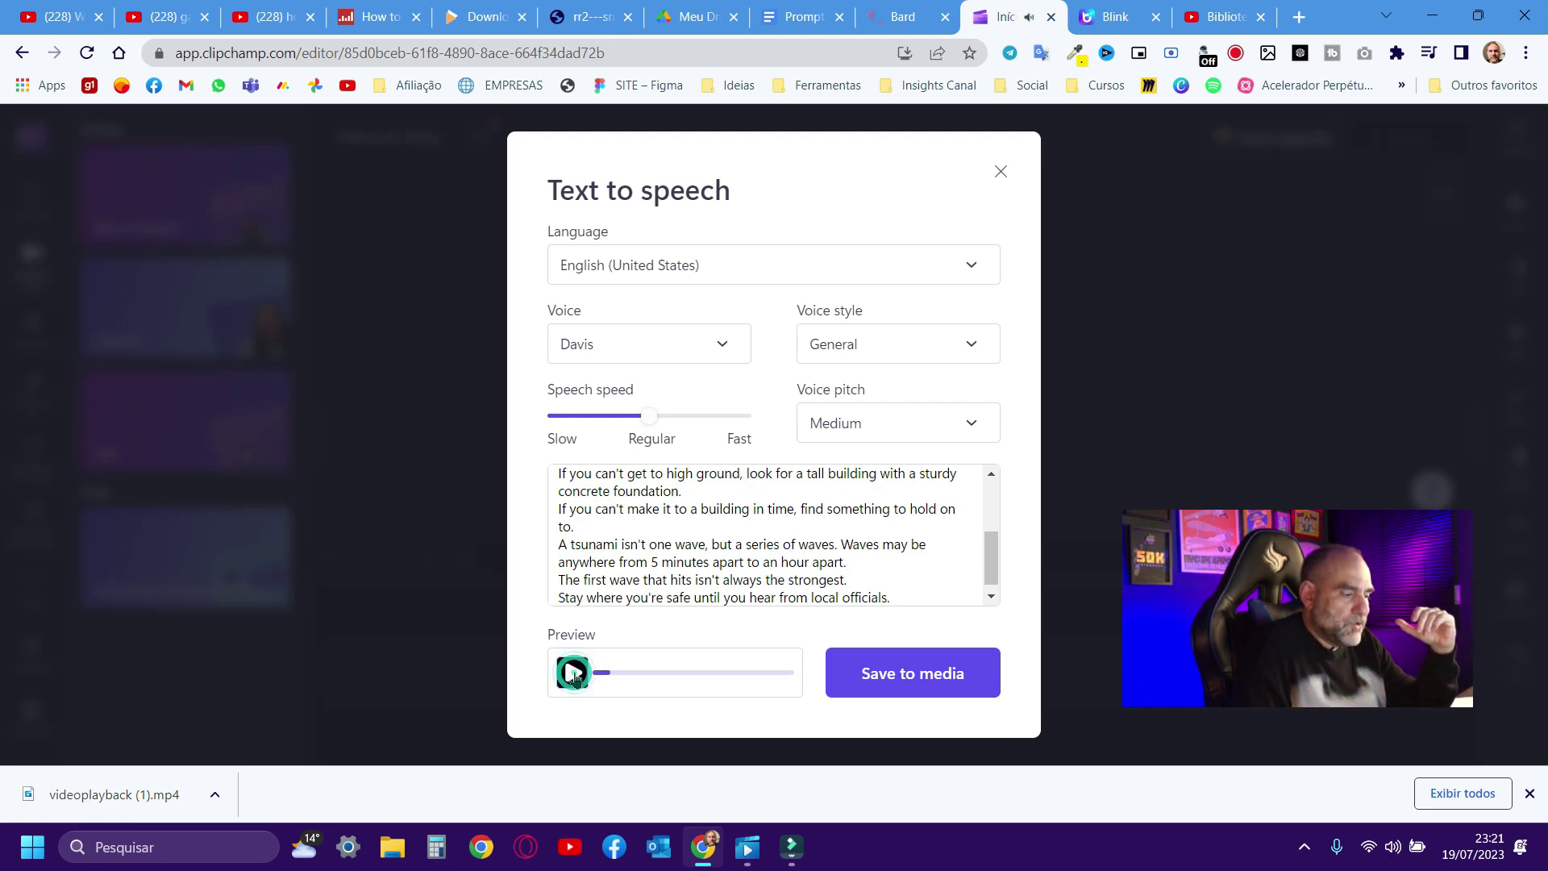
Step: Save the narration to the project media and place it at the start of the timeline
click(919, 673)
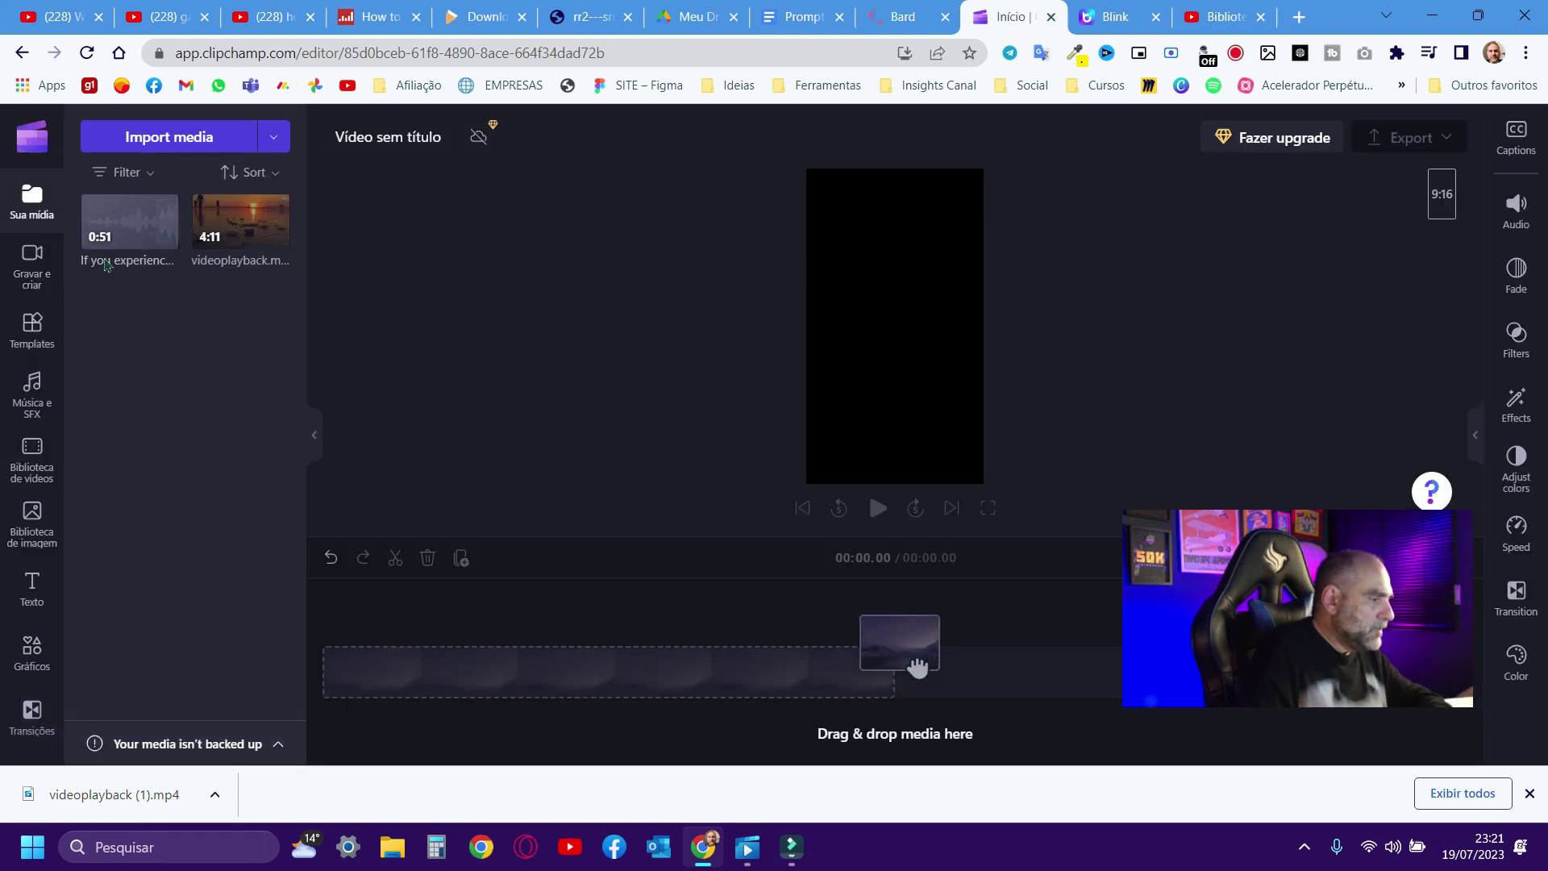
mouse_move(120, 216)
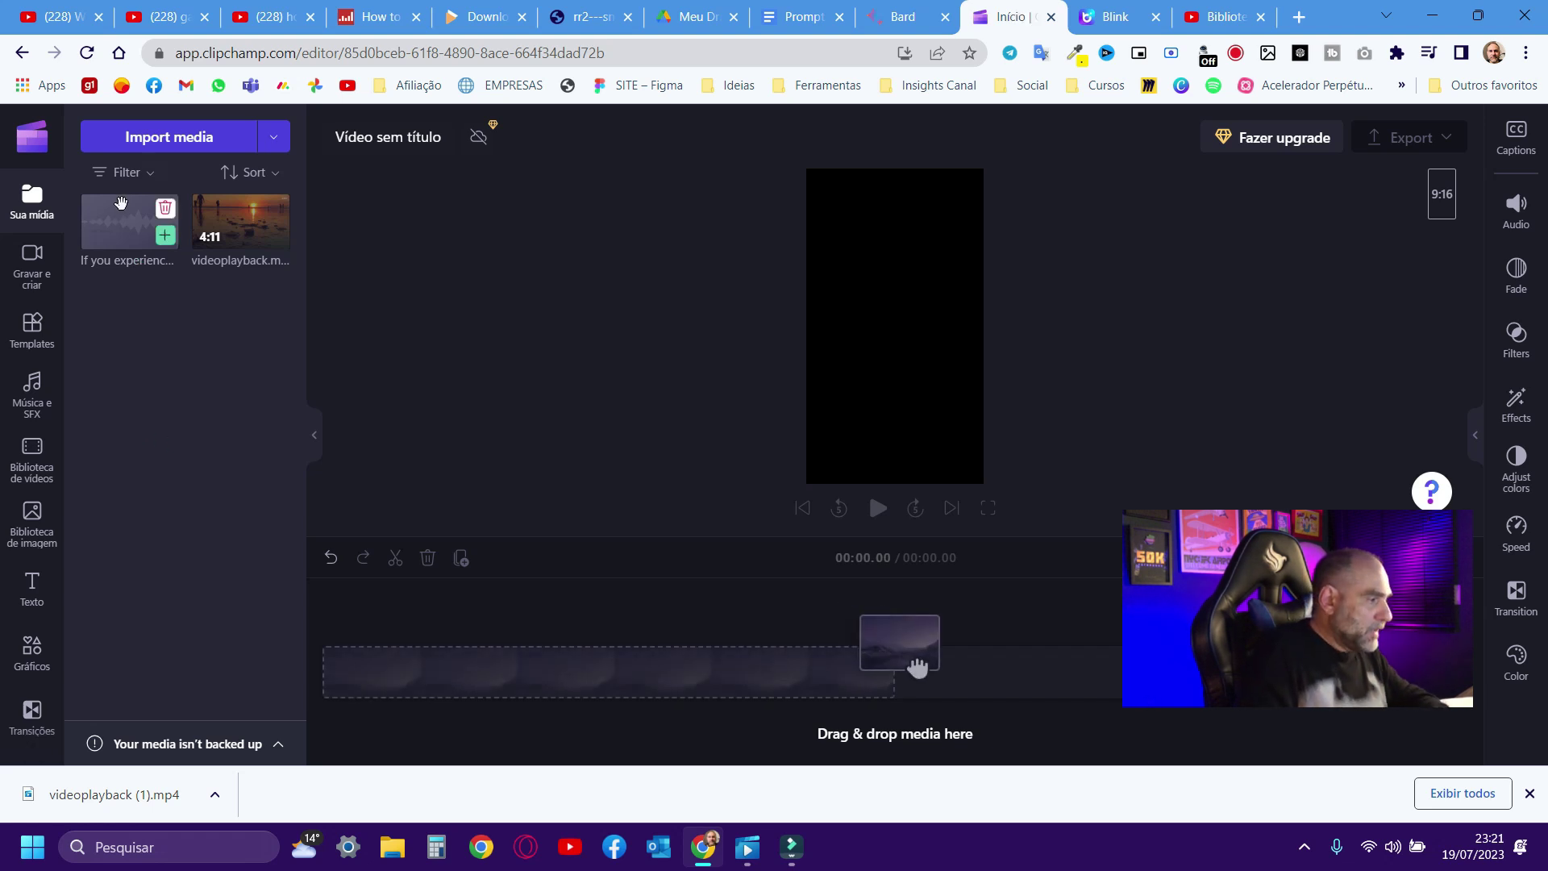
drag(917, 666, 452, 670)
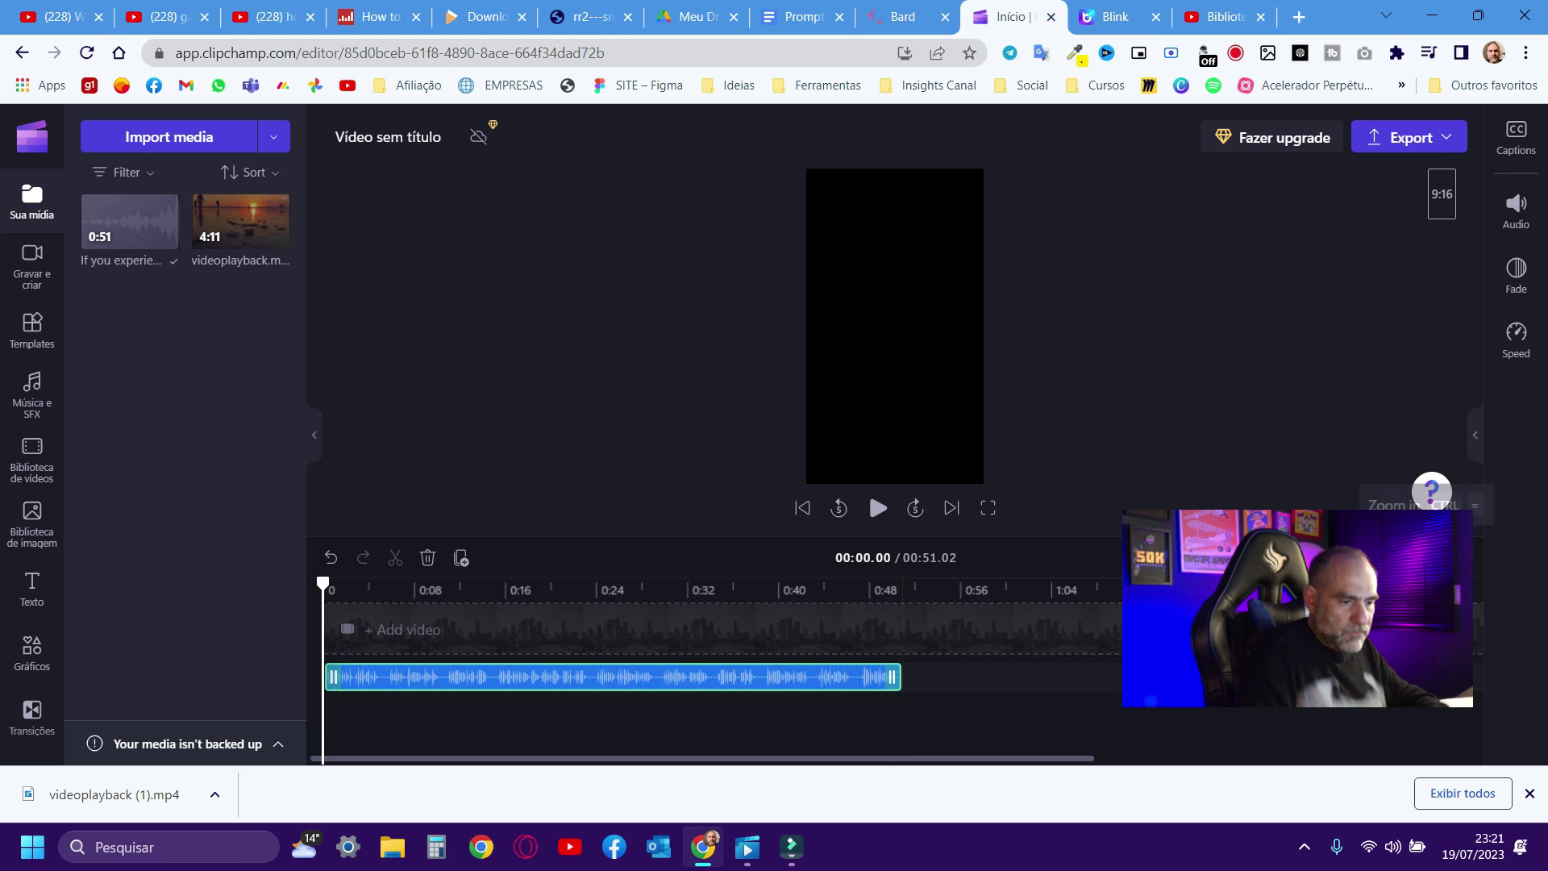
Step: Add the videoplayback.mp4 clip to the video track above the narration, starting about 4.5 seconds in
click(1426, 557)
click(1426, 557)
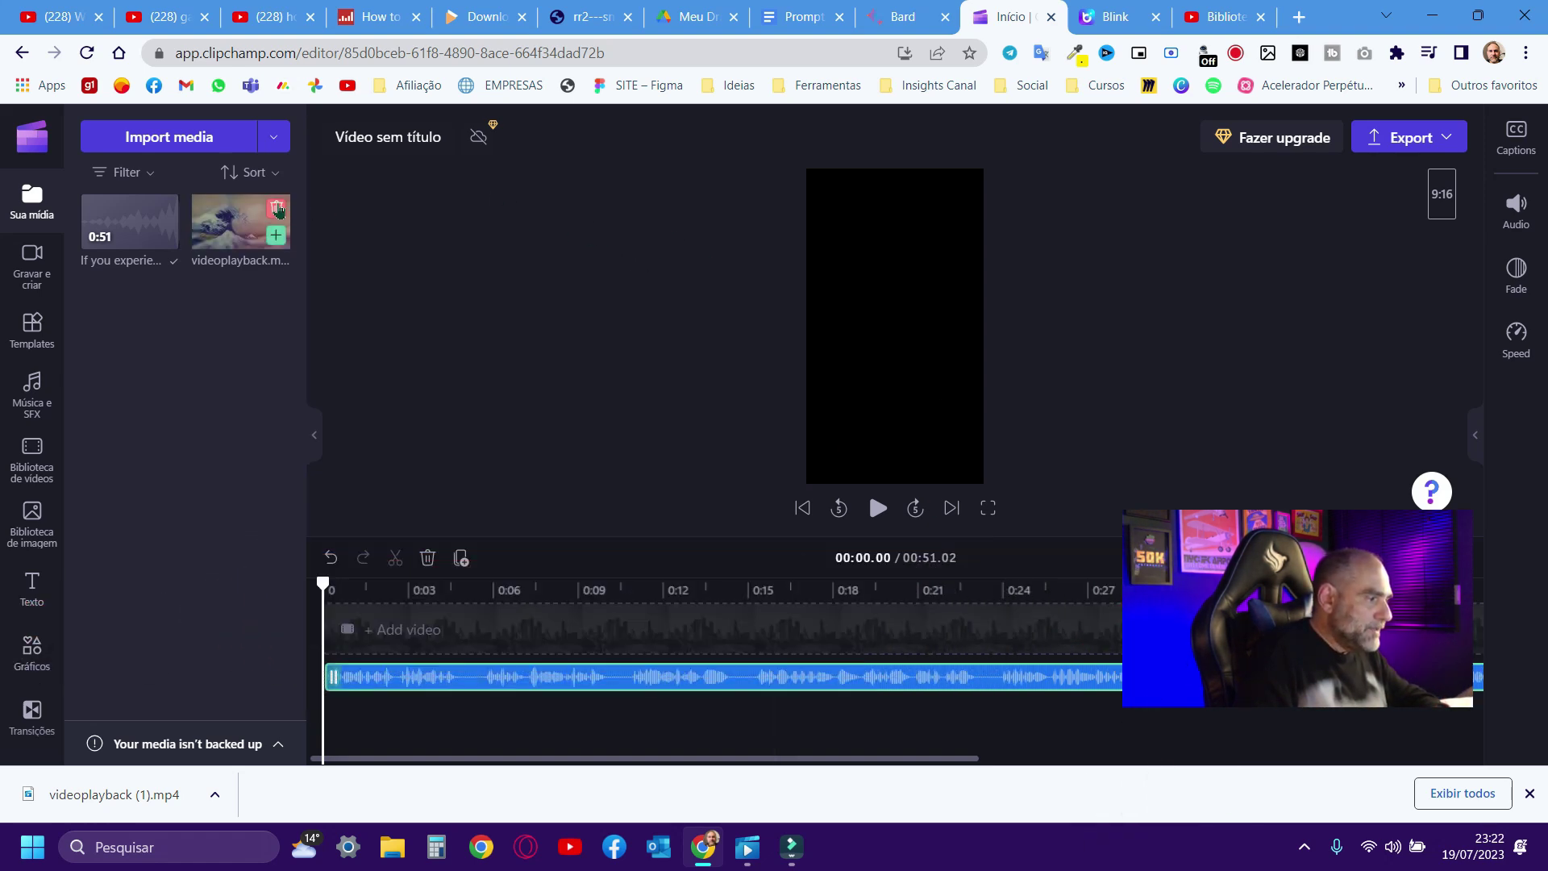
drag(246, 247, 505, 608)
drag(849, 606, 853, 609)
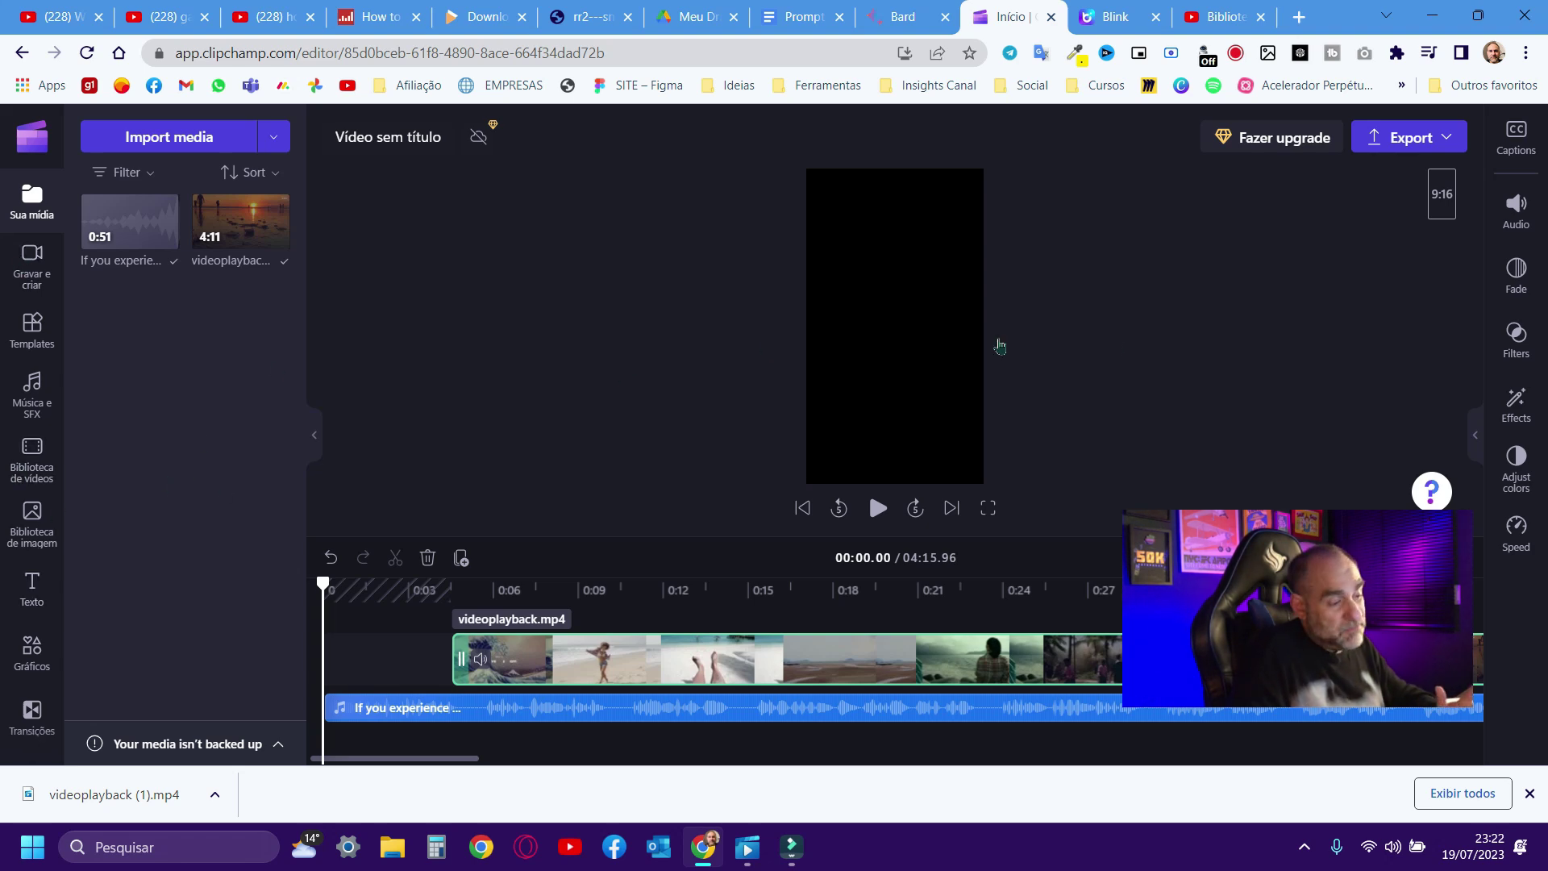
Step: Browse the music tracks and filter options in the YouTube Studio audio library and preview the track High Noon
click(1207, 24)
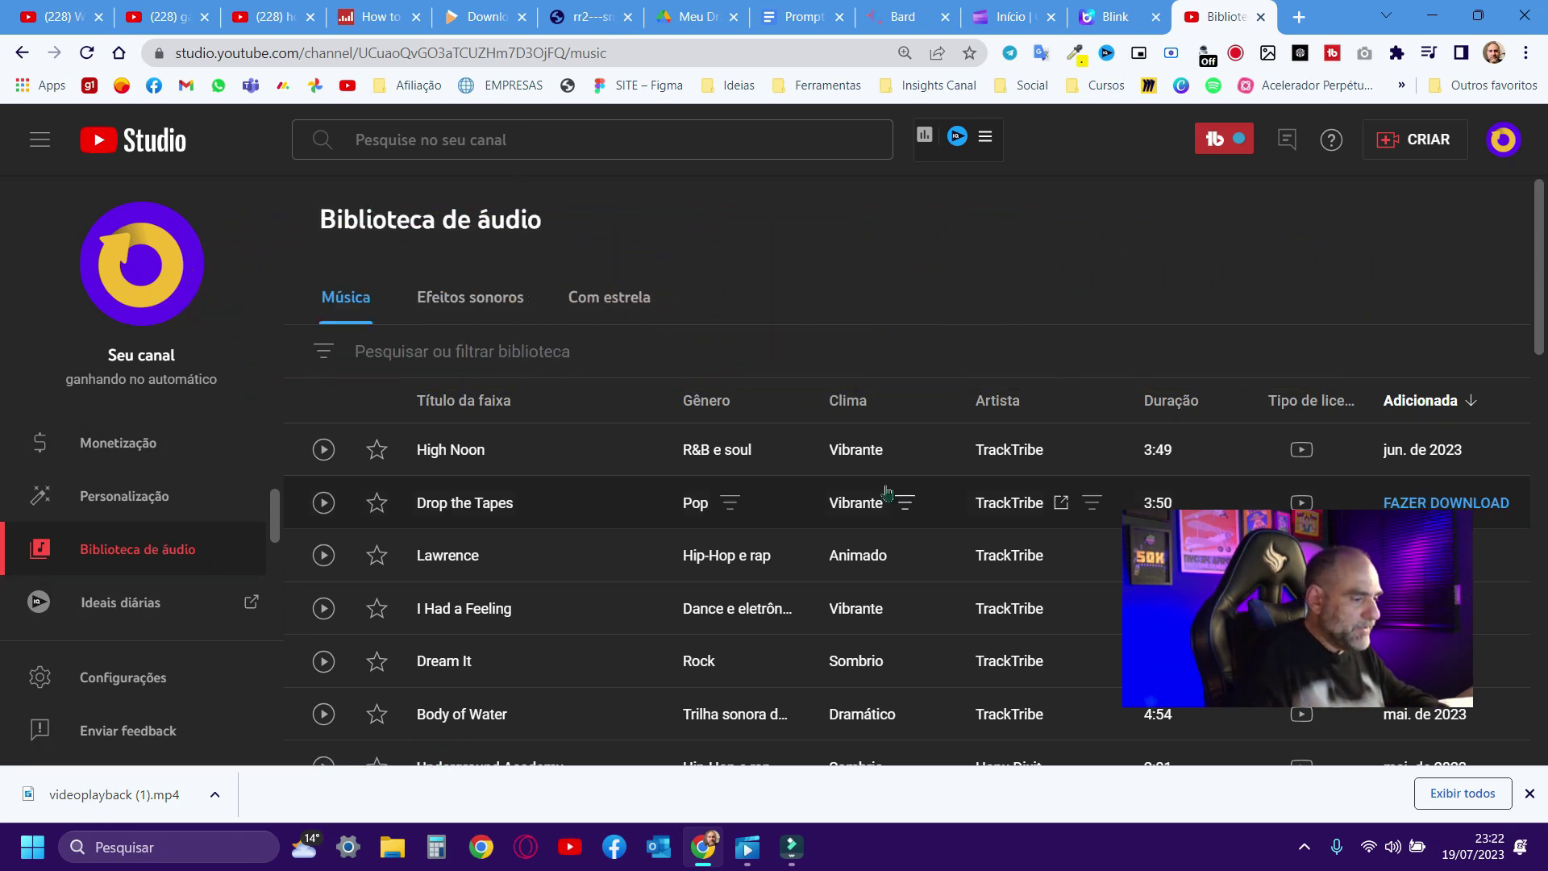
scroll(786, 495, down, 2)
scroll(786, 495, up, 2)
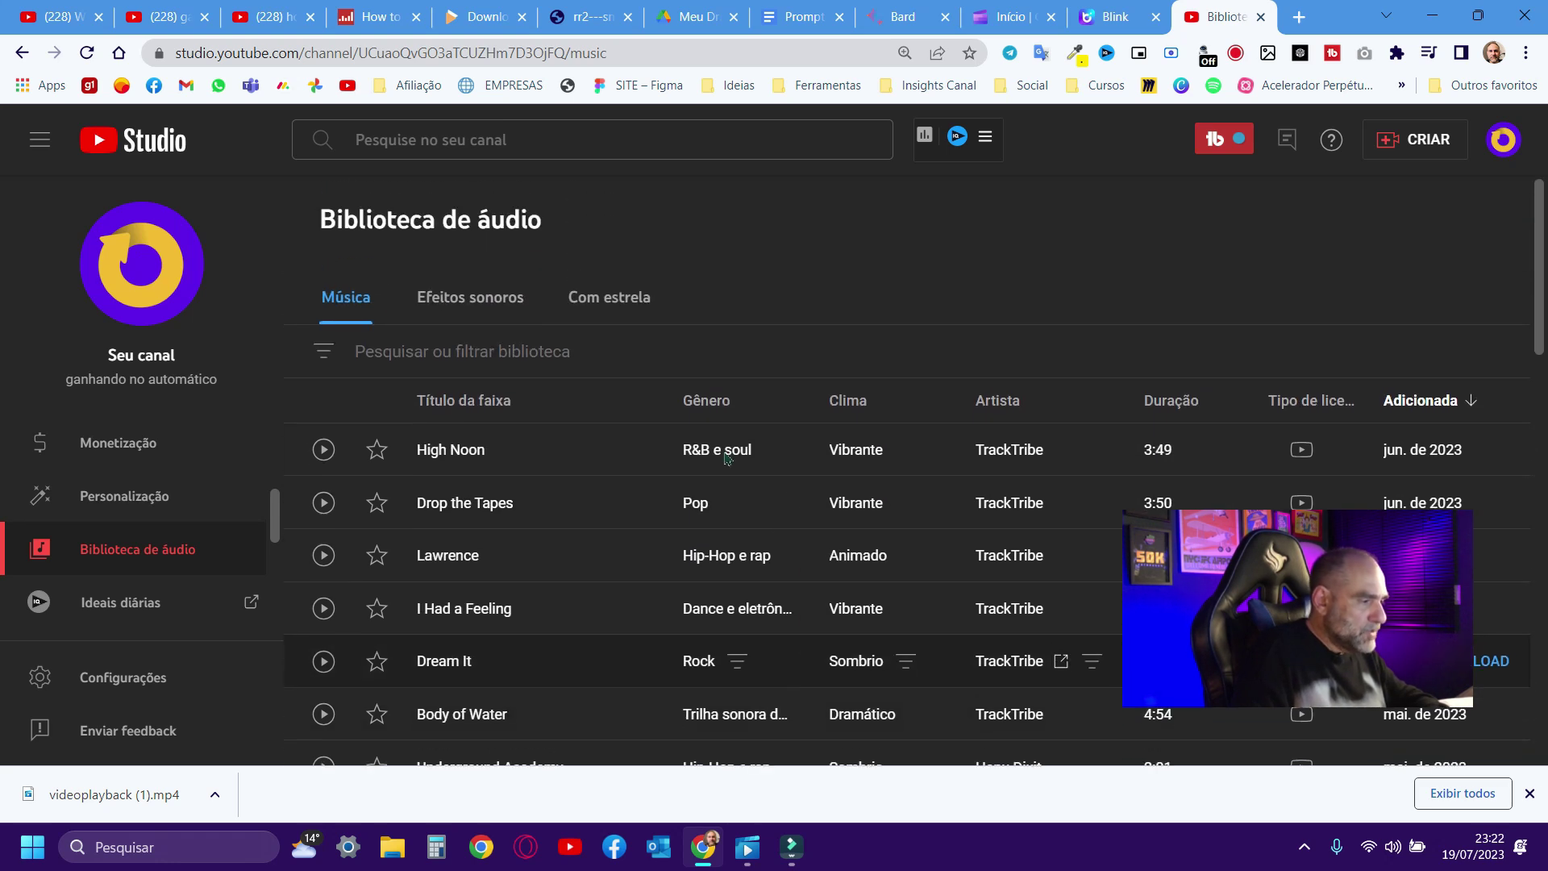
click(326, 353)
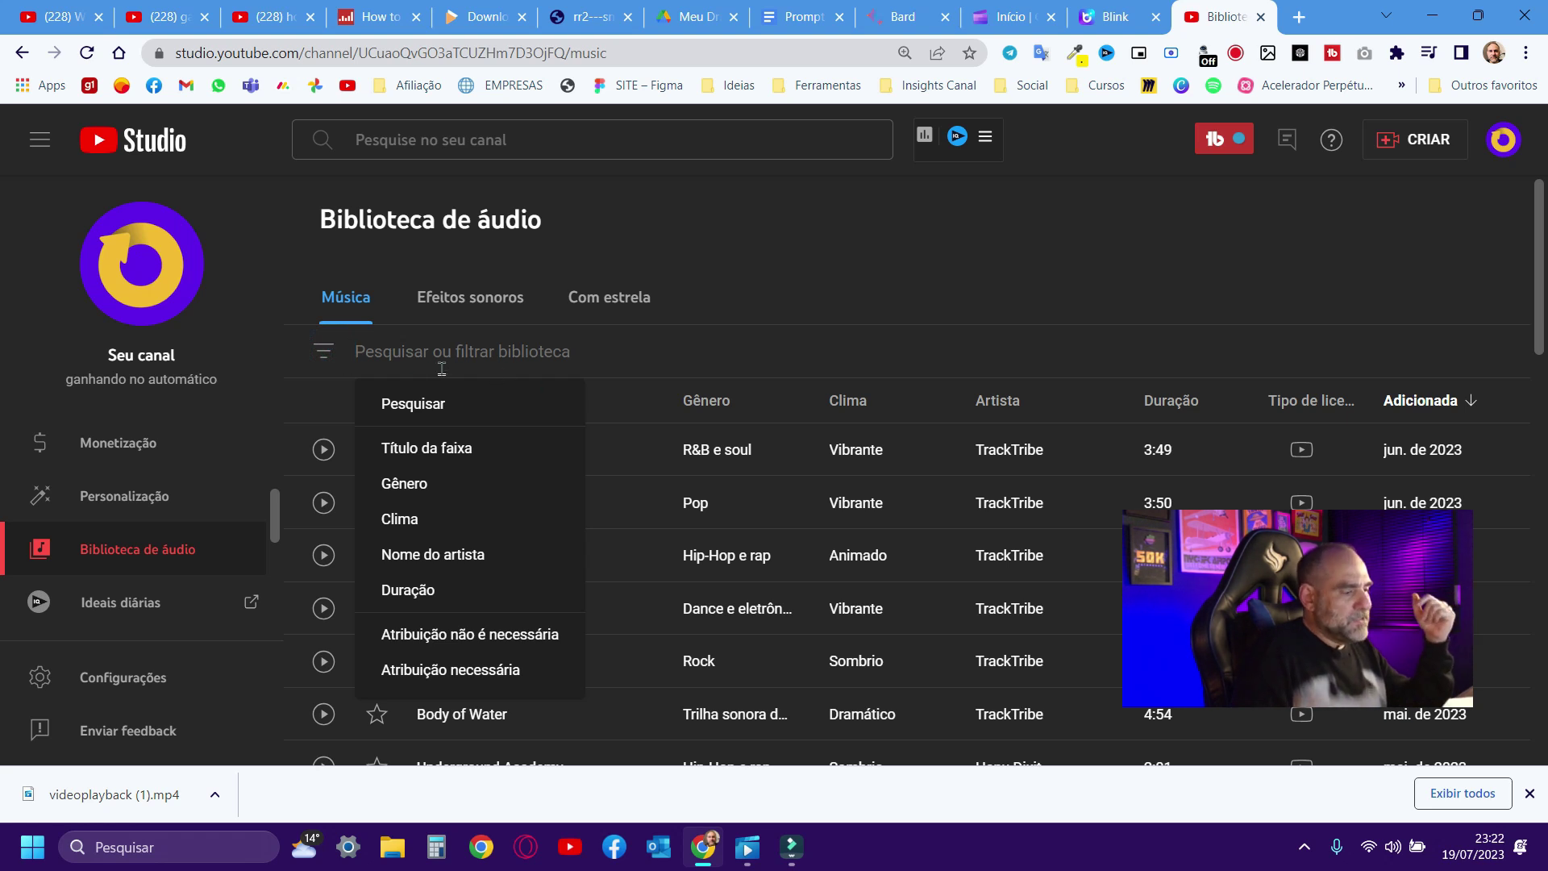
click(699, 282)
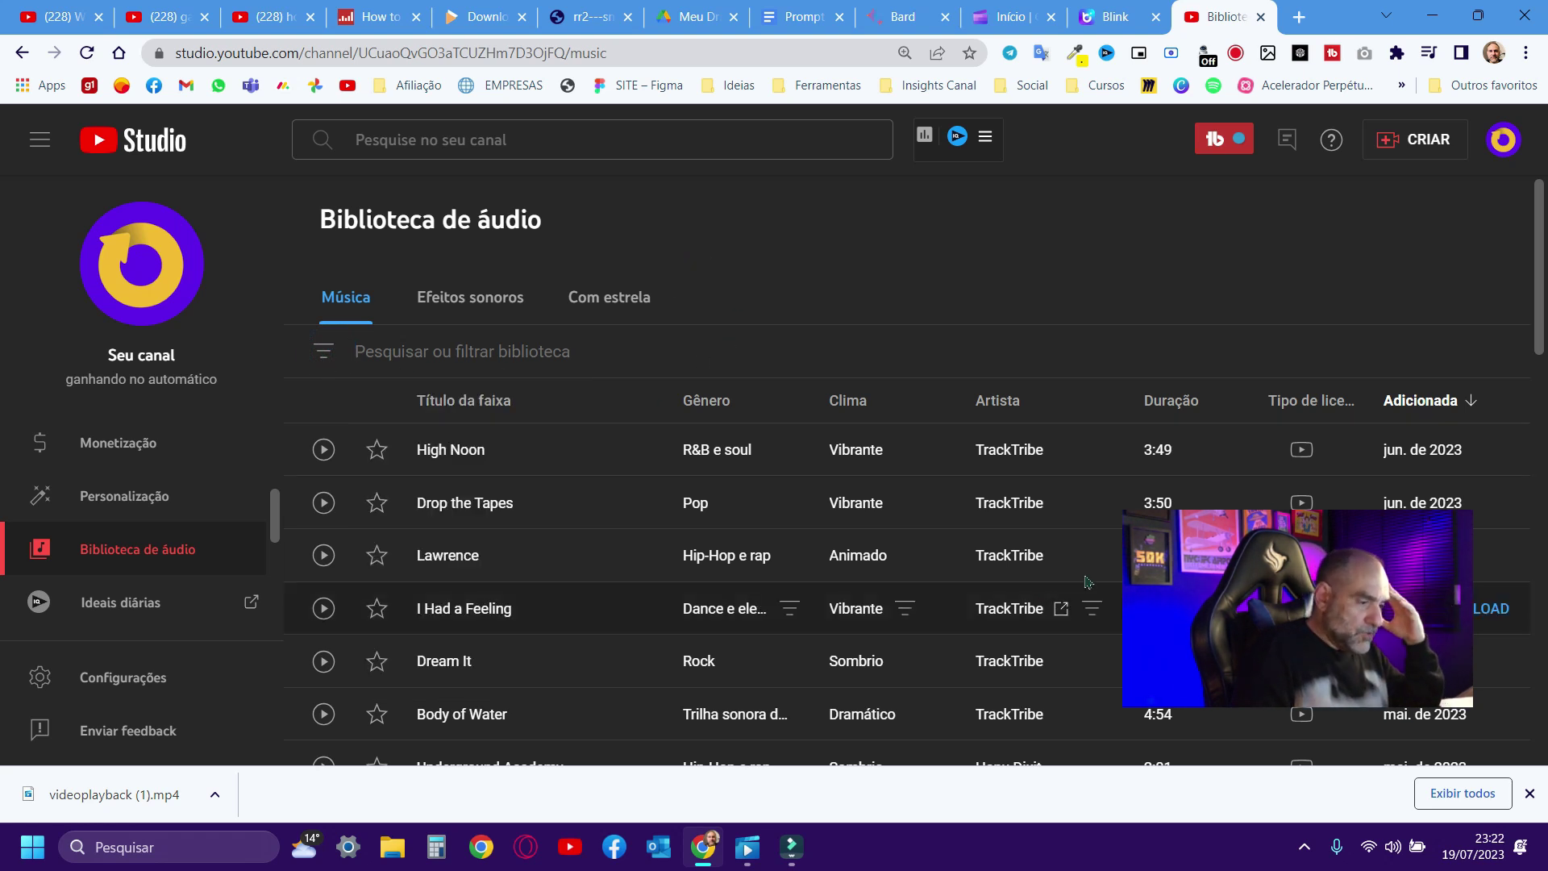
click(322, 454)
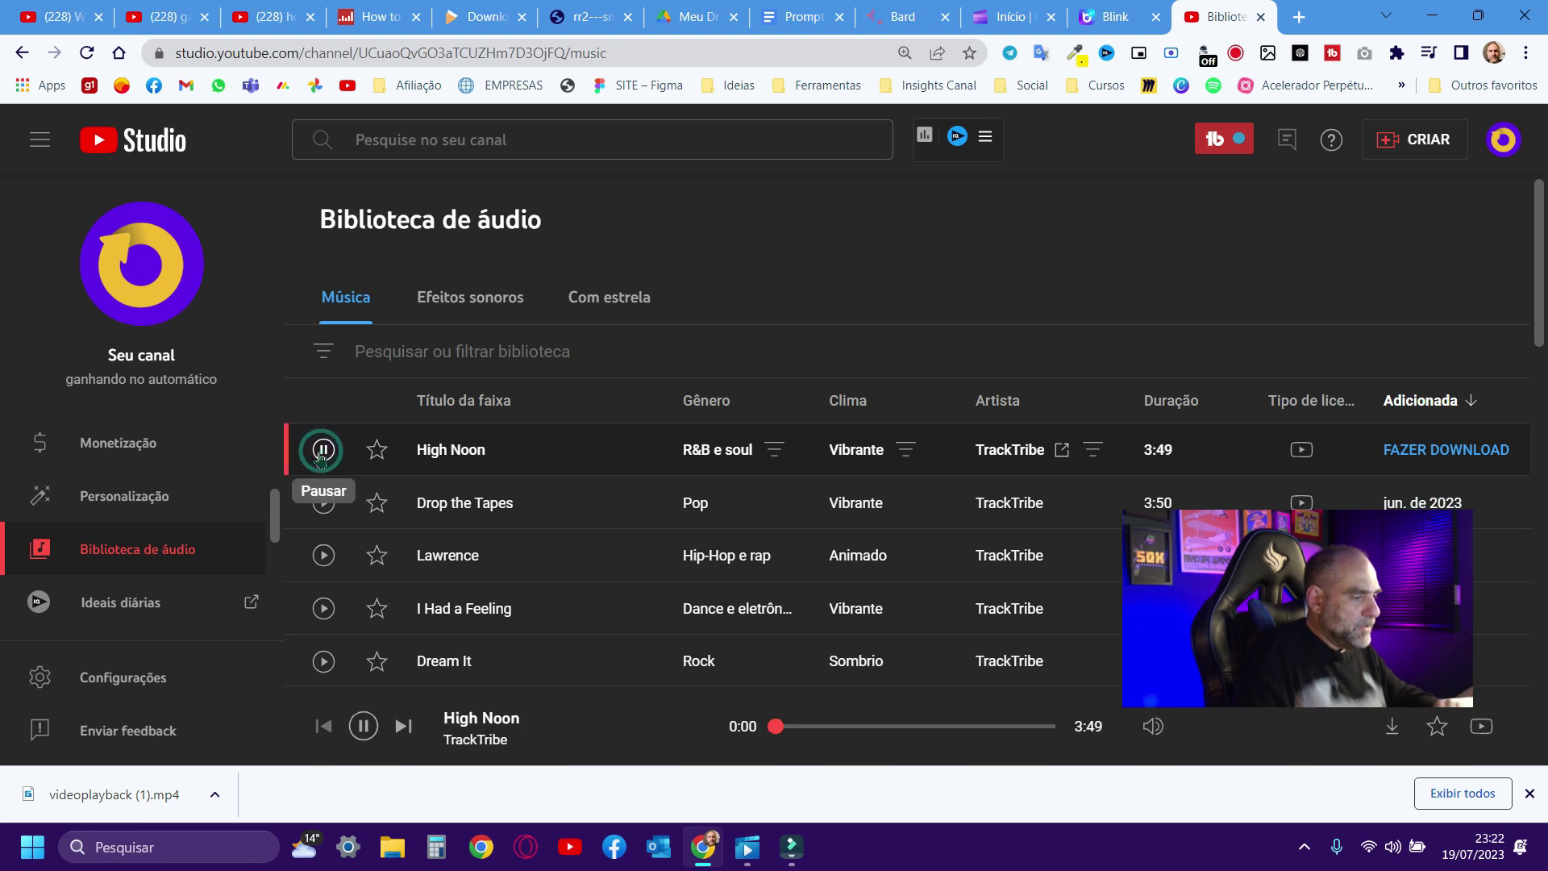
click(321, 451)
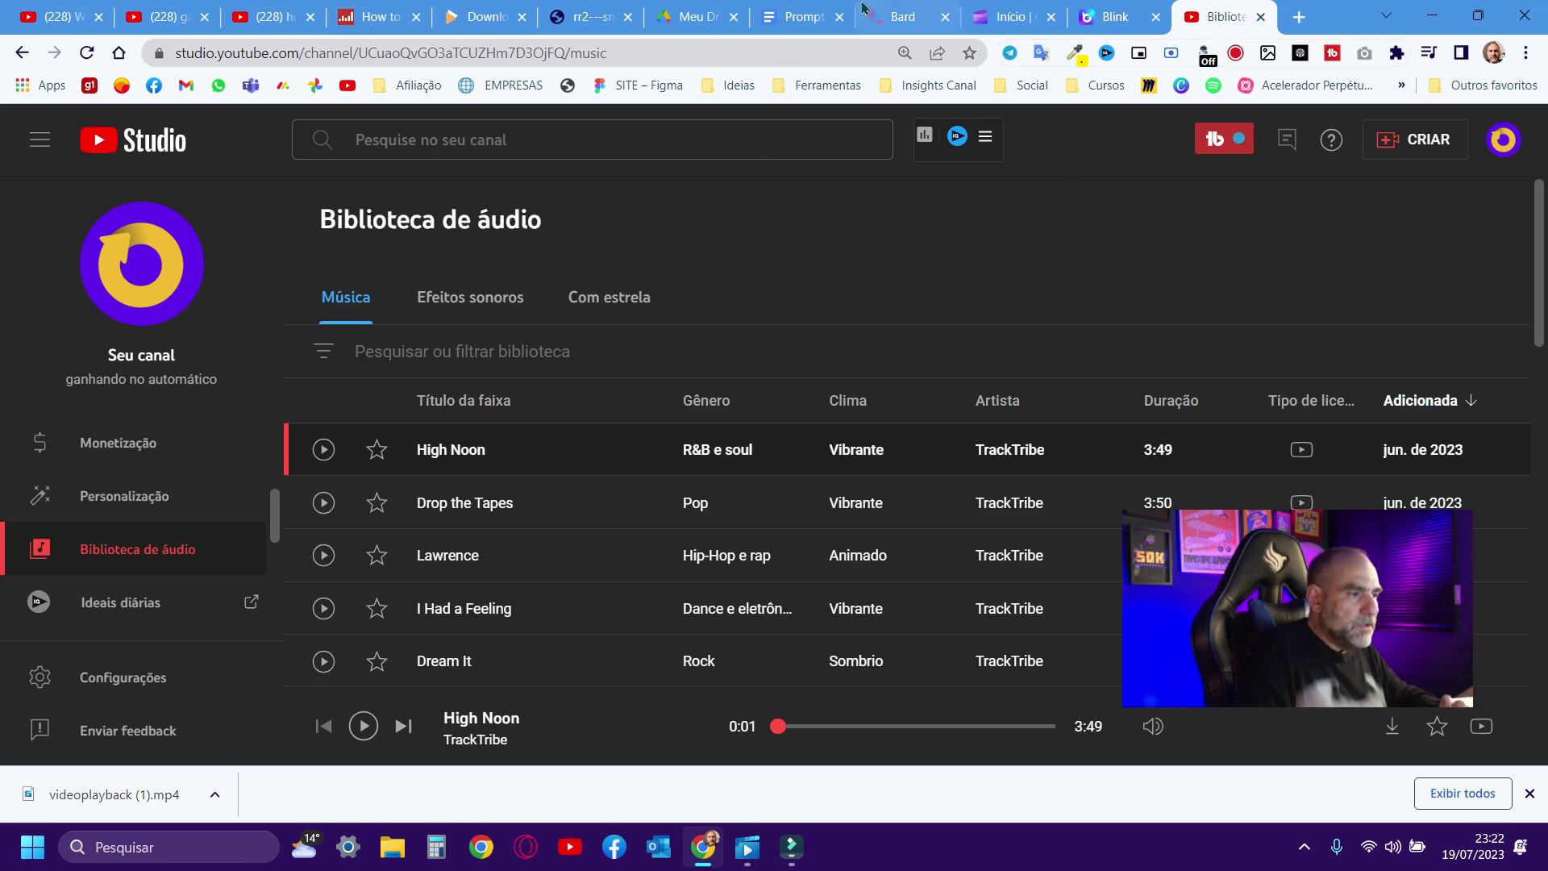
Step: Return to the Clipchamp project and import the Black Mass MP3 from the desktop folder into the media
click(1014, 19)
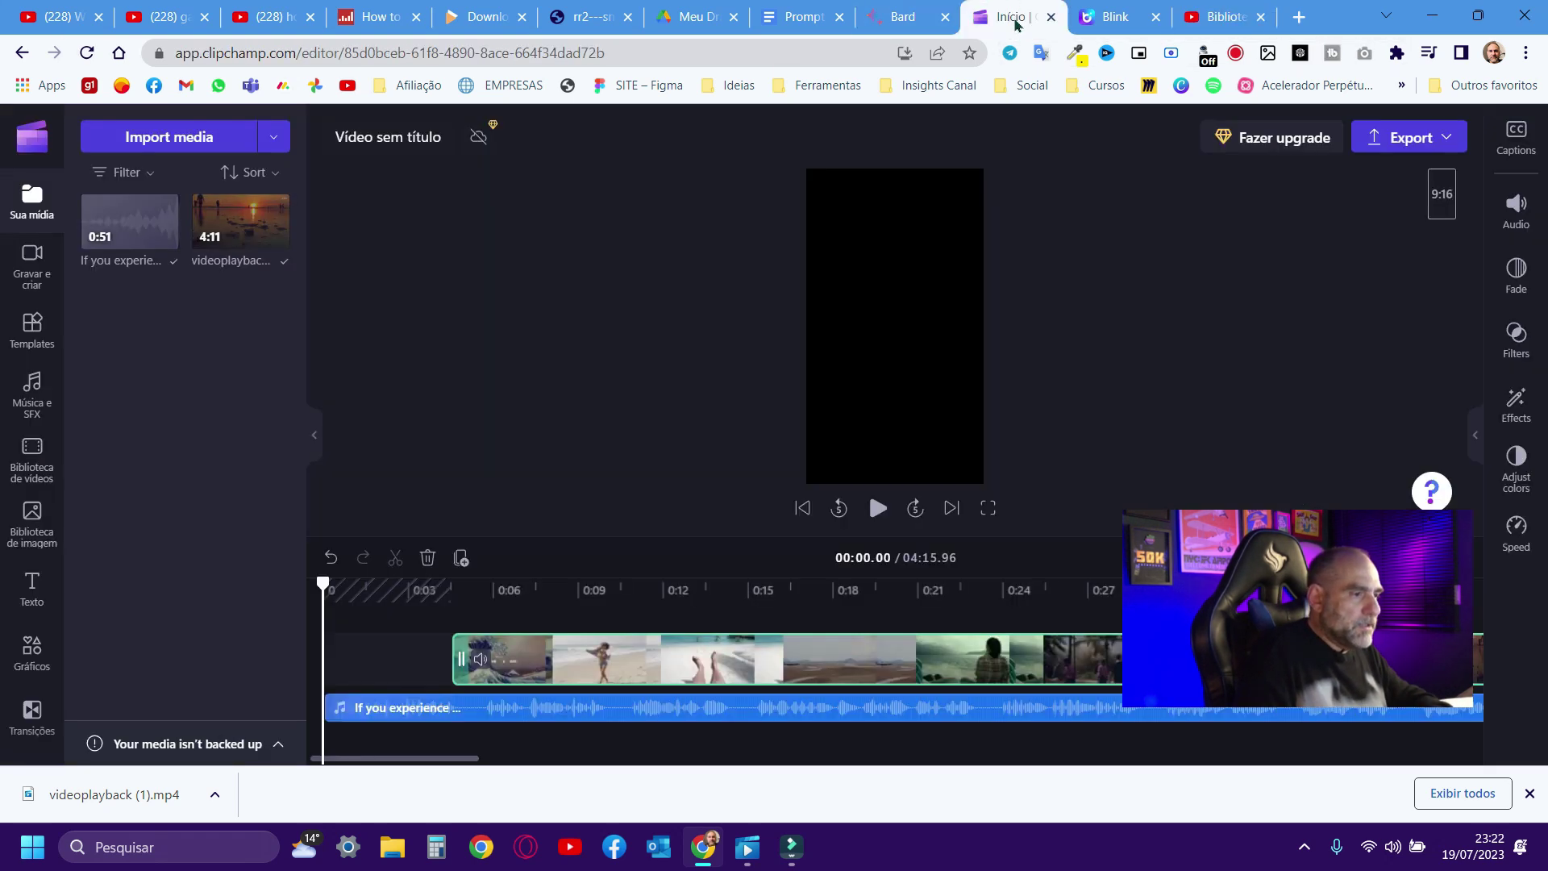
click(157, 139)
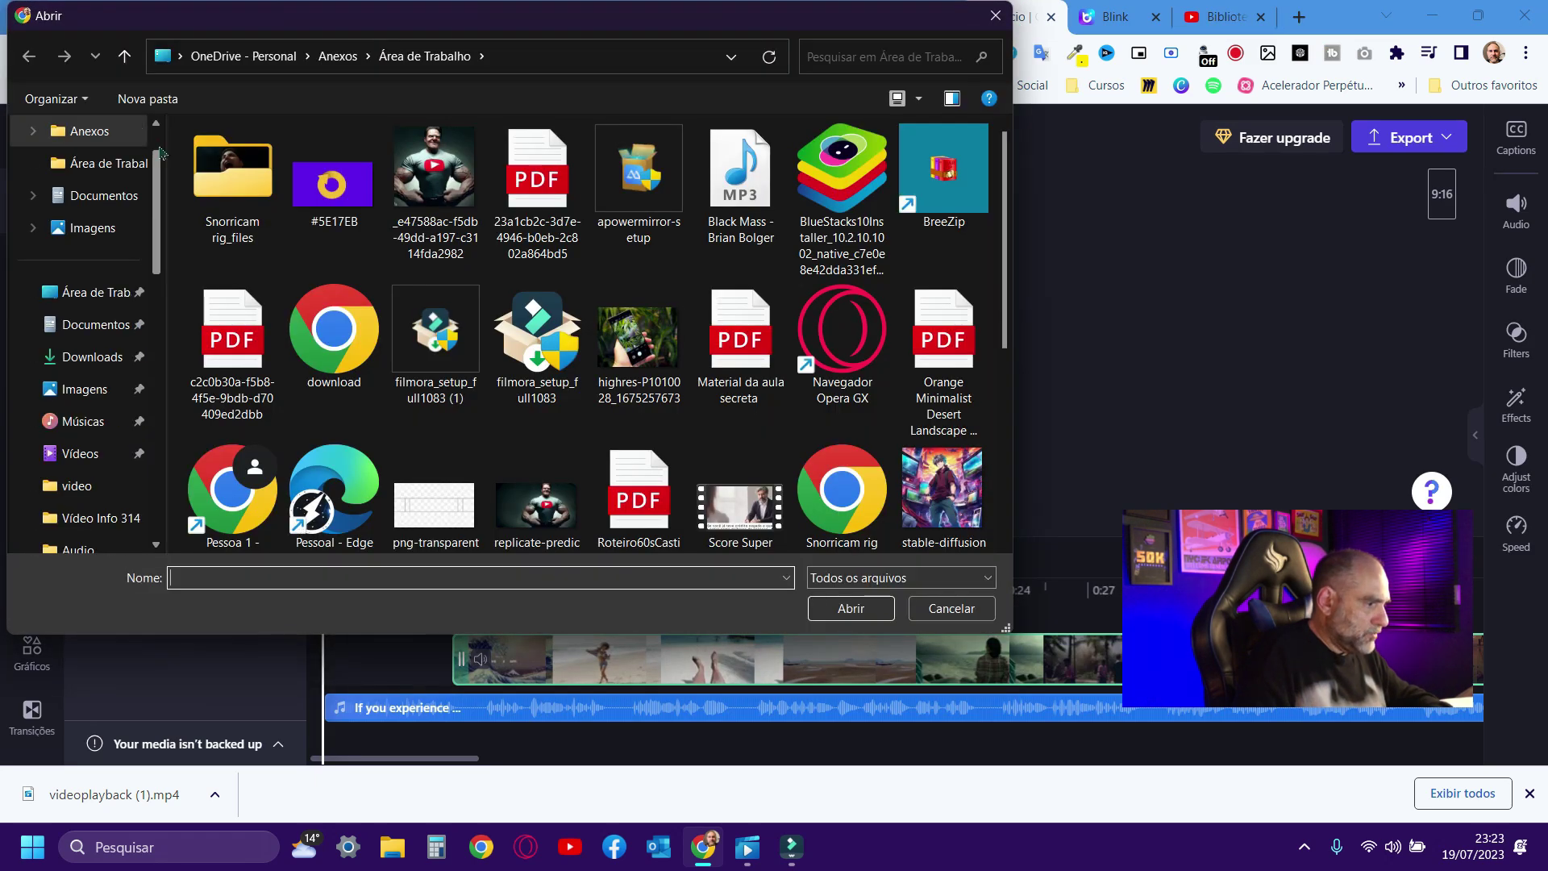
double_click(736, 161)
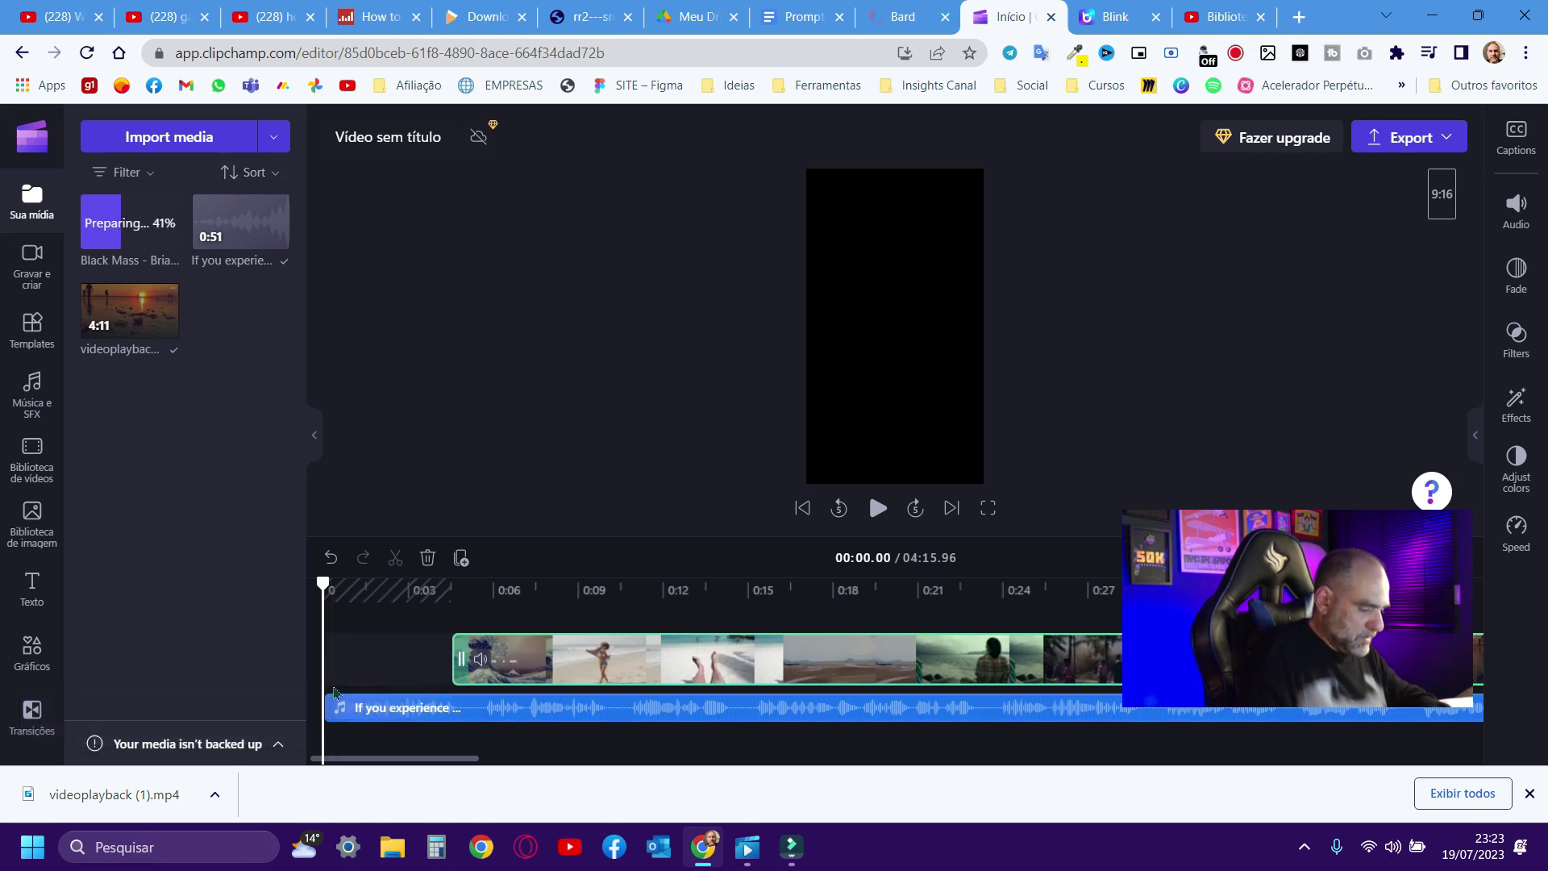
Step: Play the opening of the narration and review the body lines of the tsunami script in Bard
key(space)
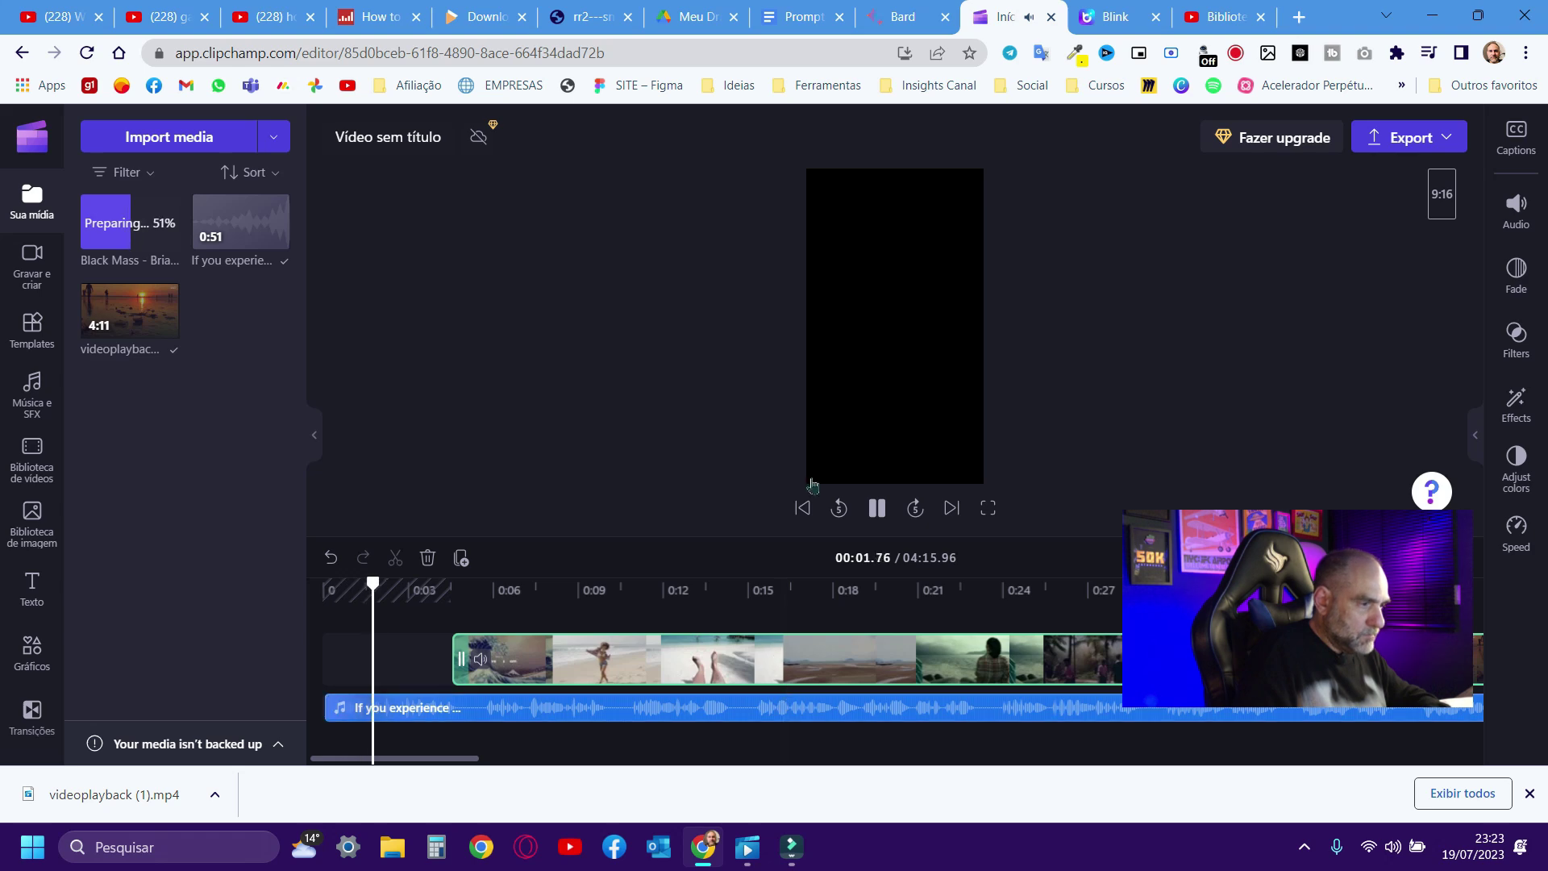
key(space)
click(887, 18)
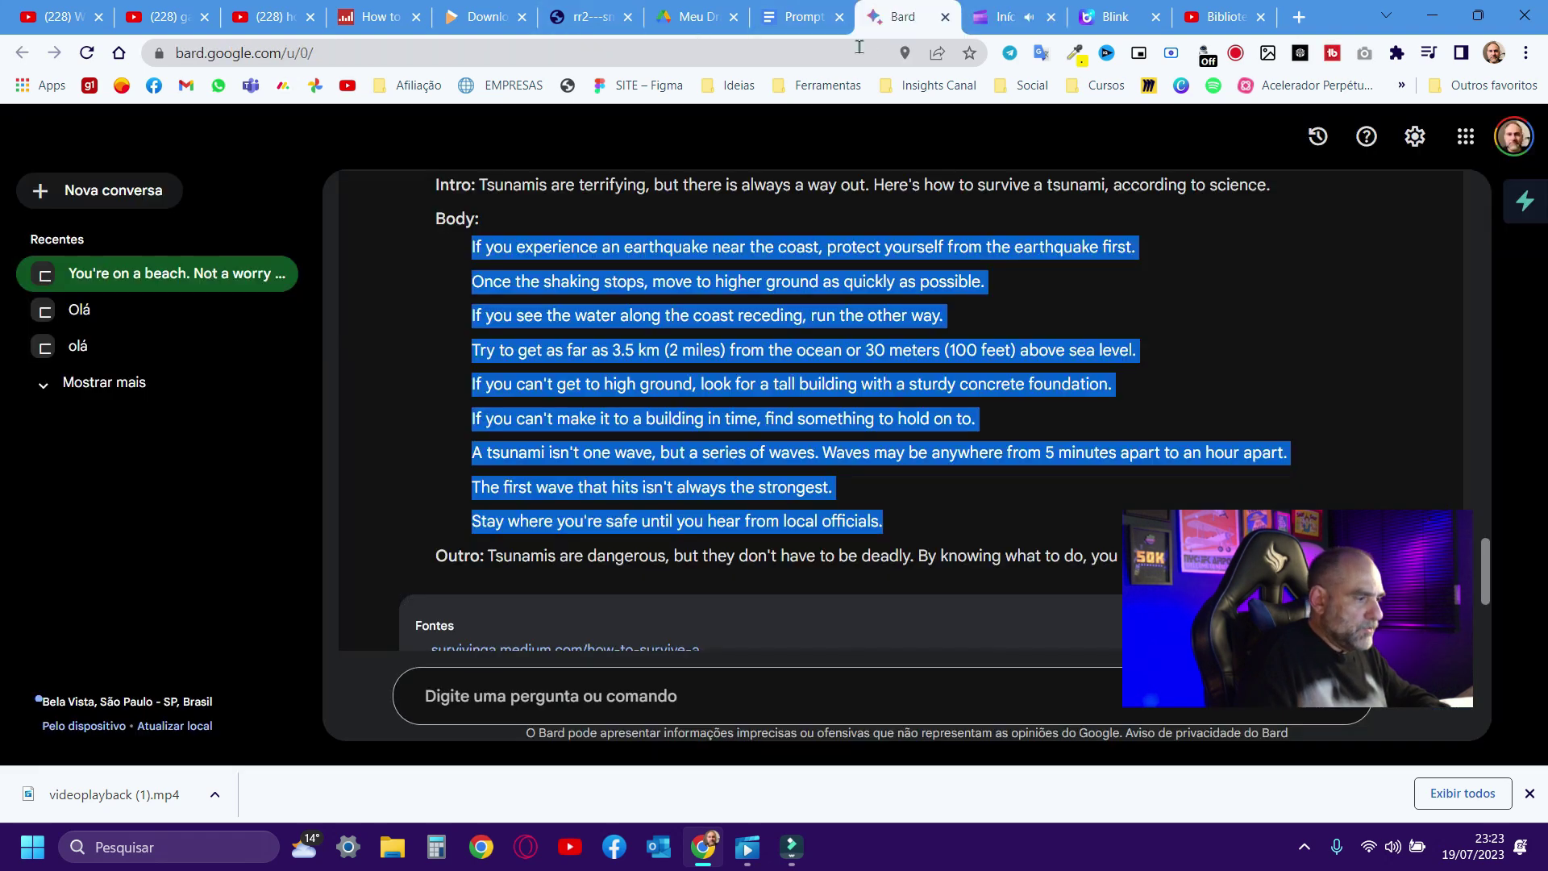
click(626, 335)
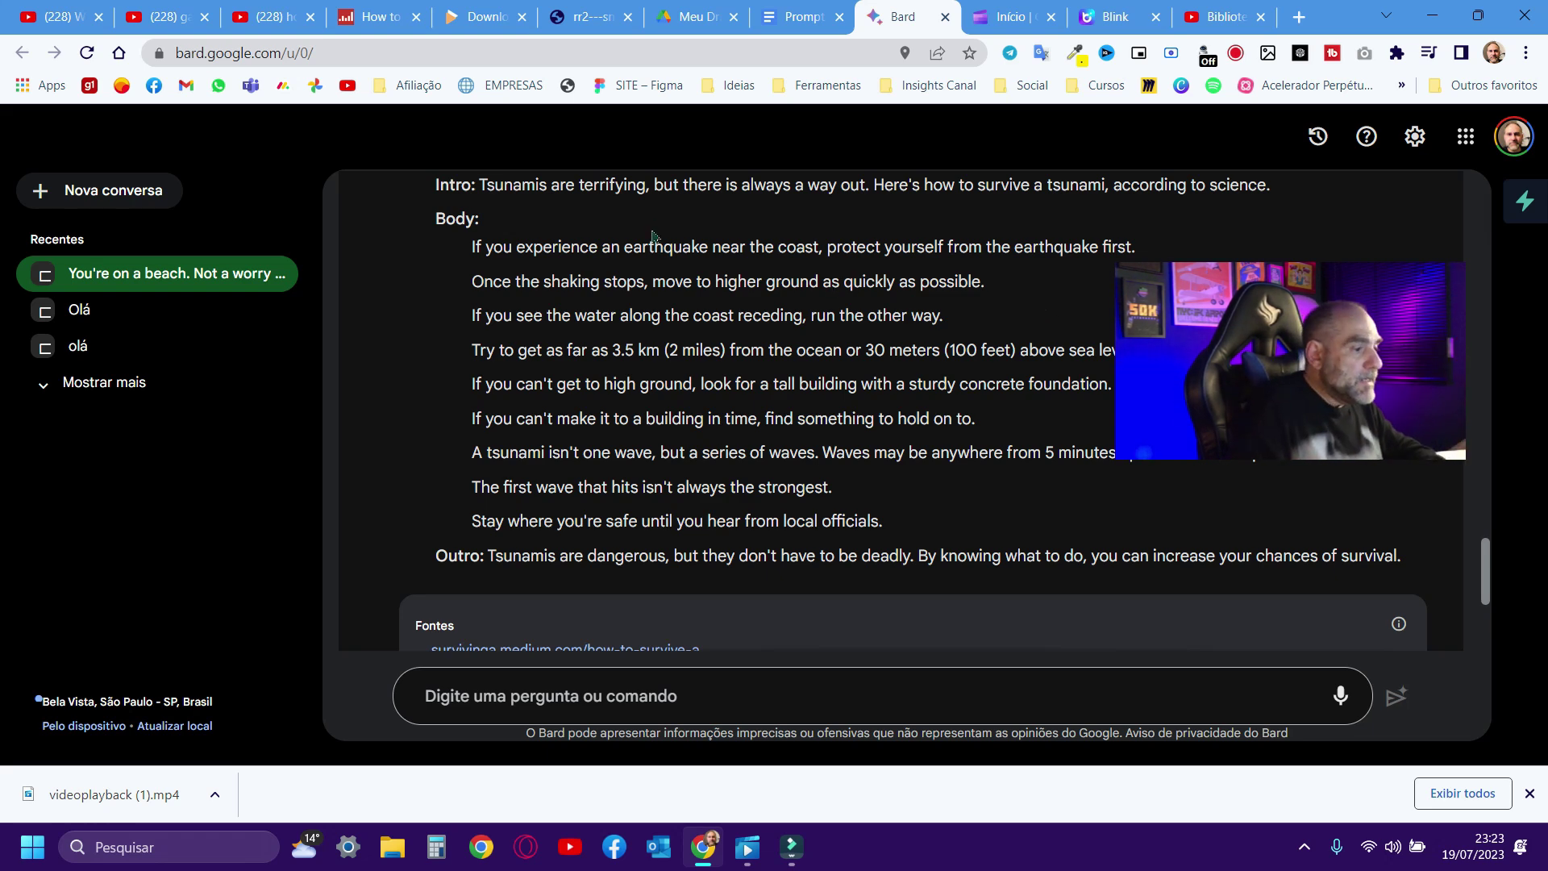
drag(474, 250, 936, 524)
click(715, 377)
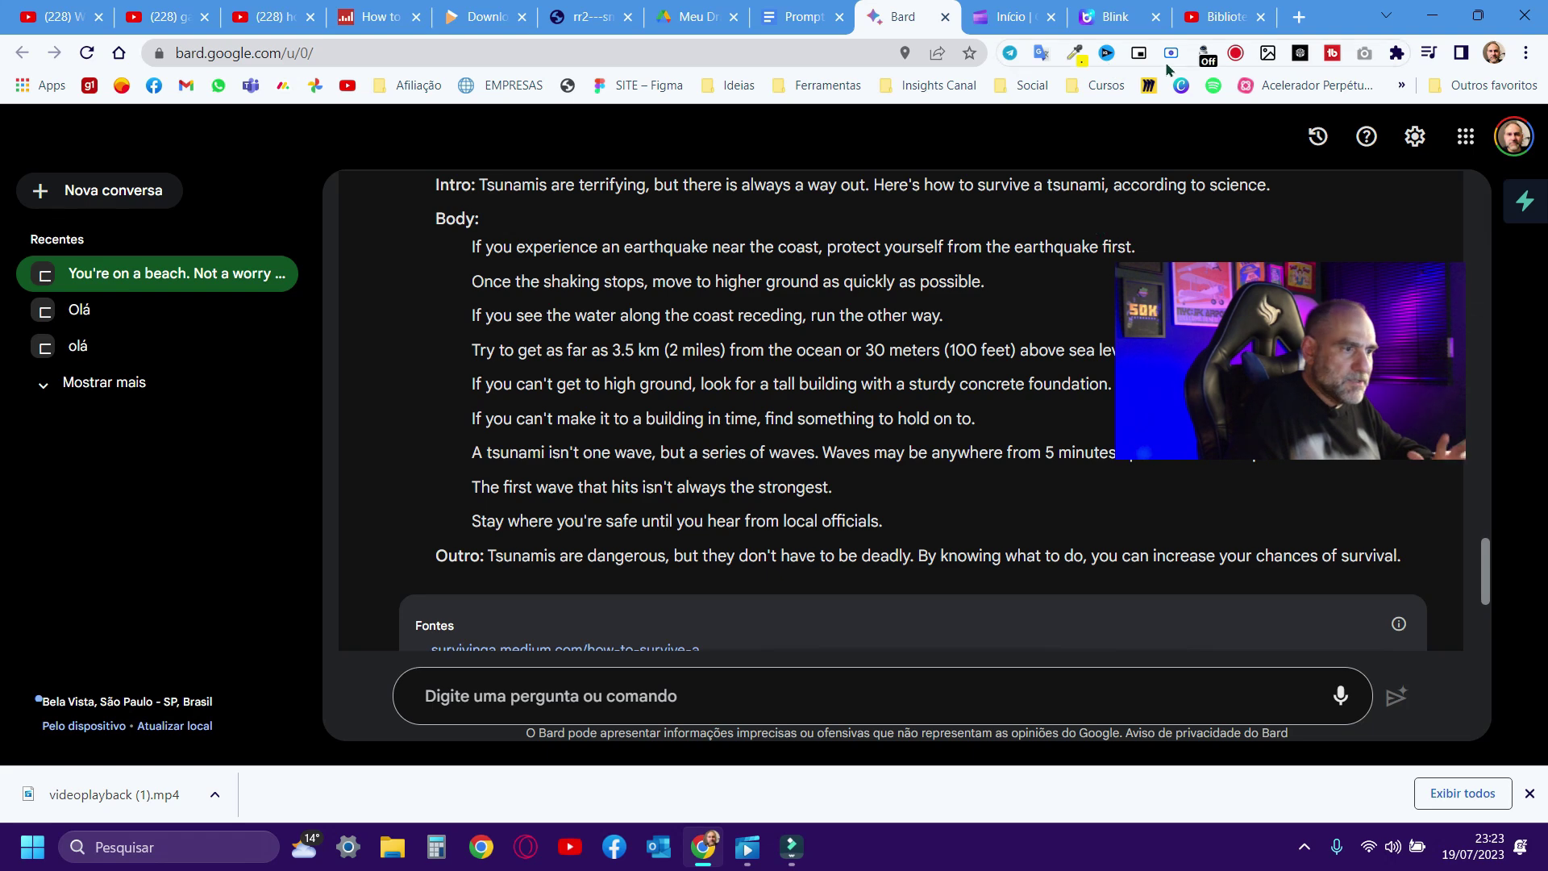
Step: Return to Clipchamp and preview the video clip from about 8 seconds, stopping at 00:13.00
click(1009, 19)
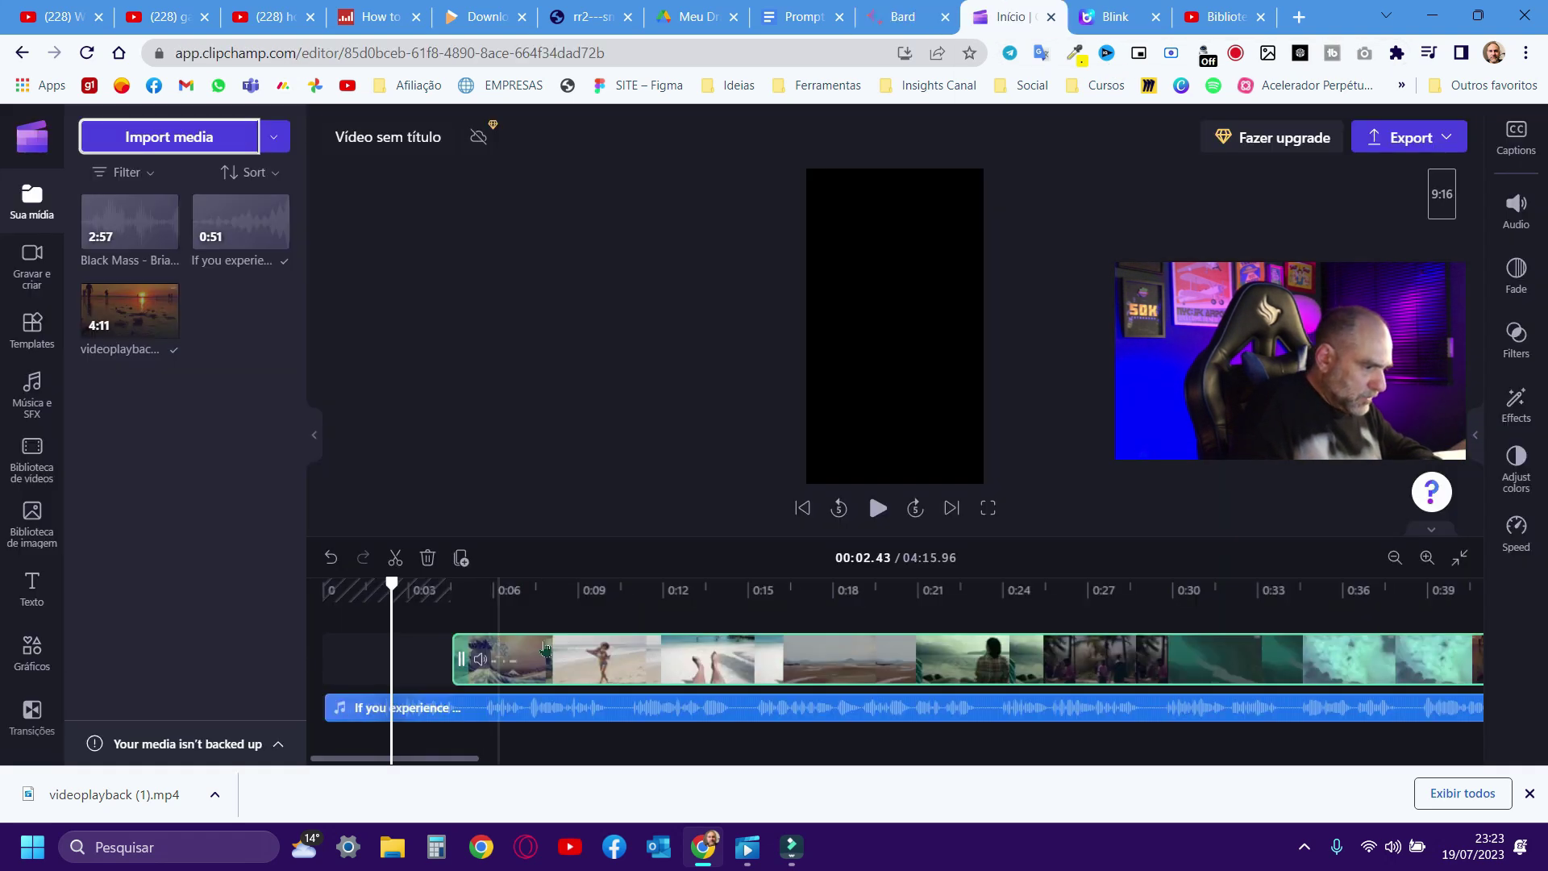
click(551, 617)
key(space)
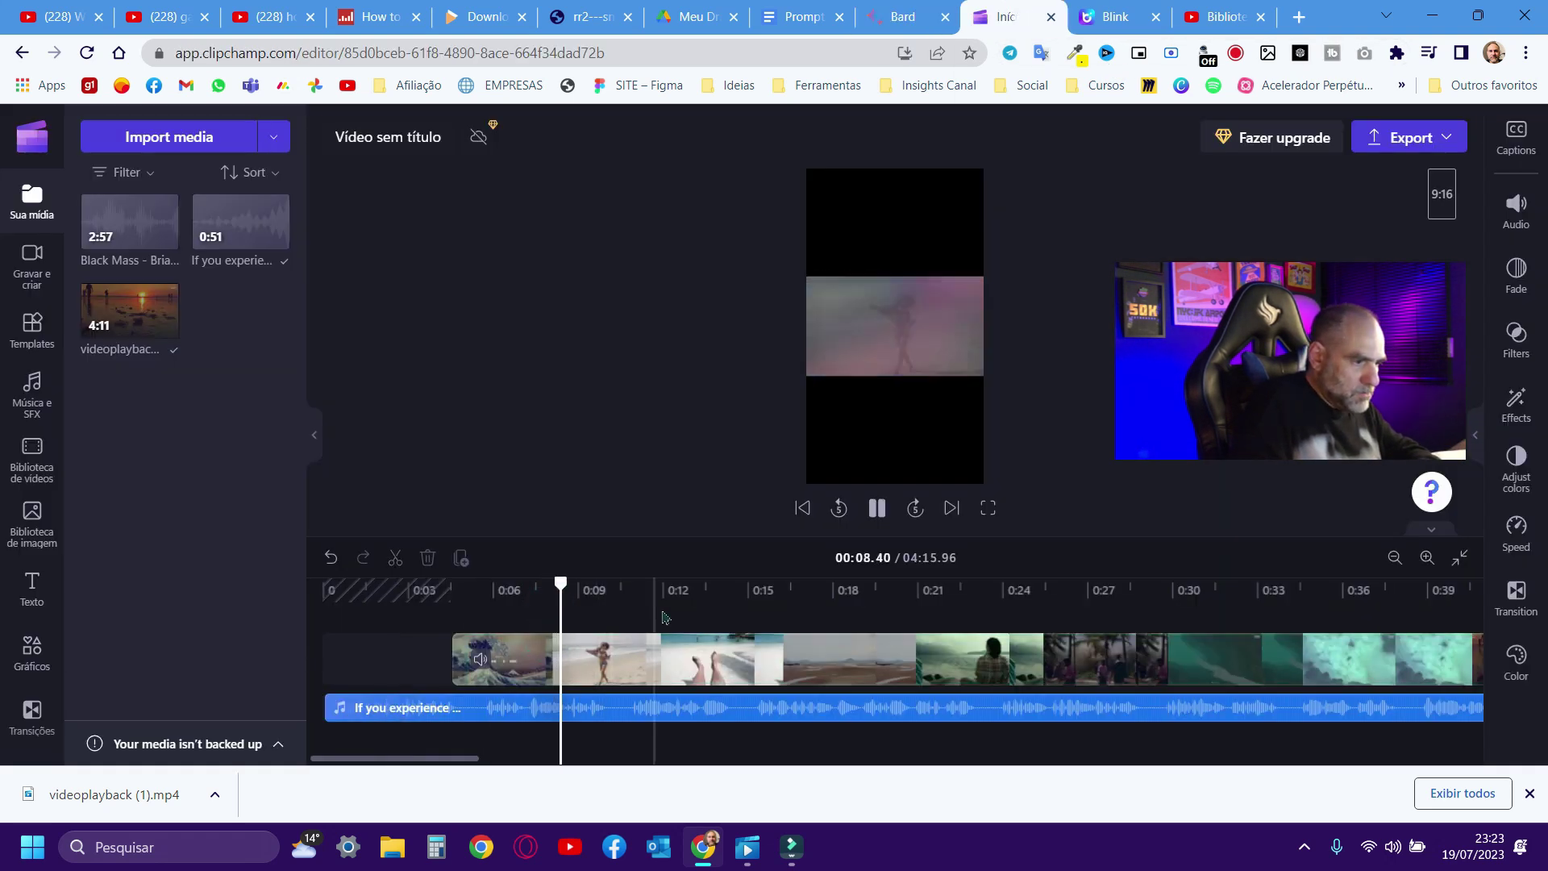
click(690, 617)
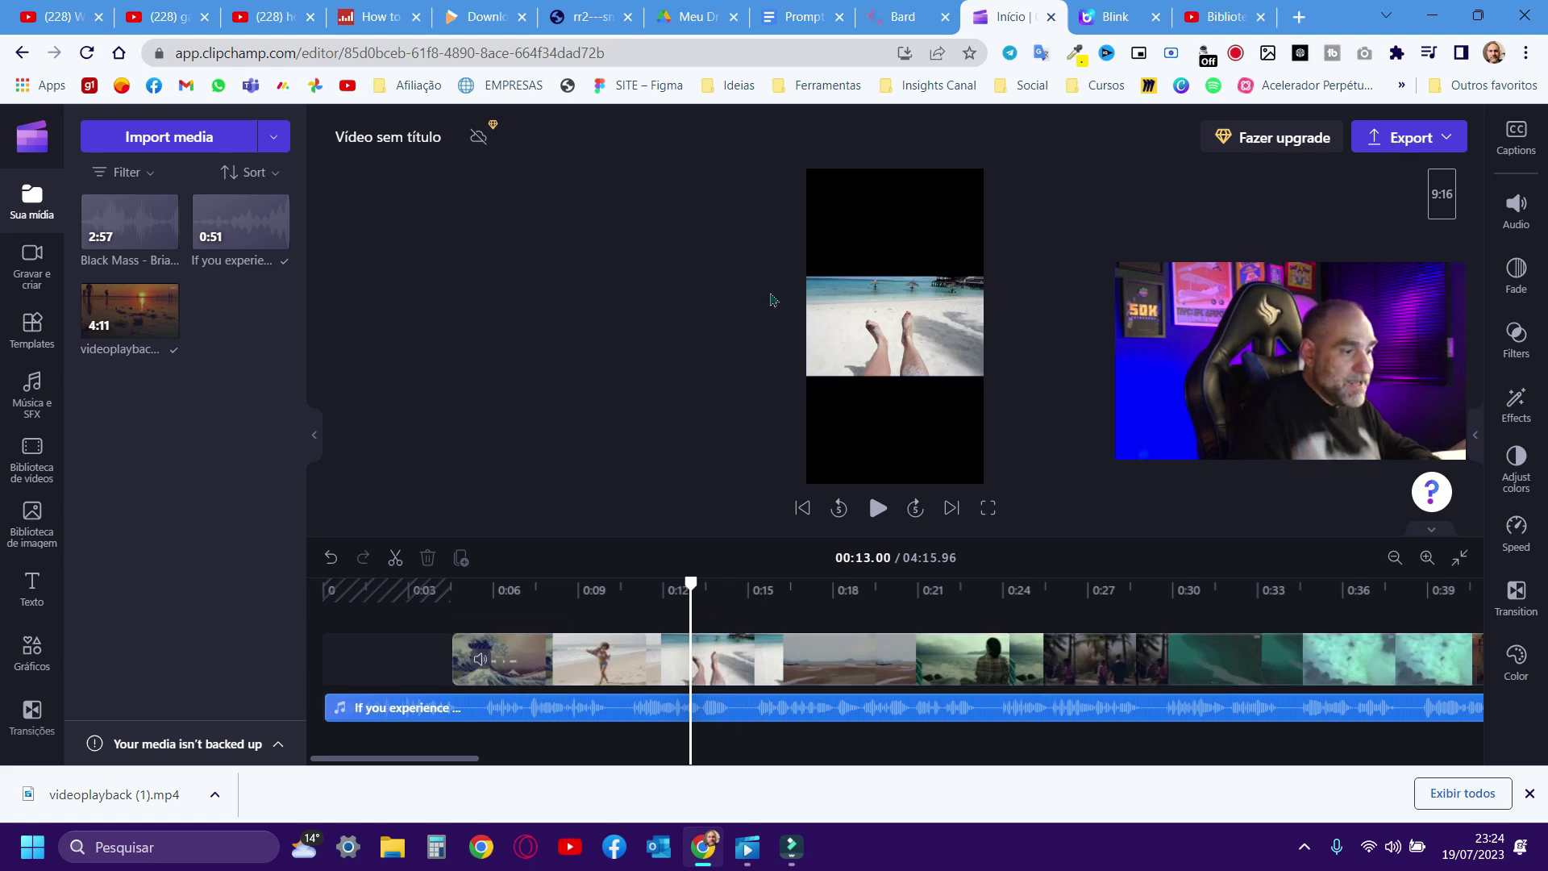
Step: Scale the video clip to fill the vertical frame and set its volume to 0%
click(876, 326)
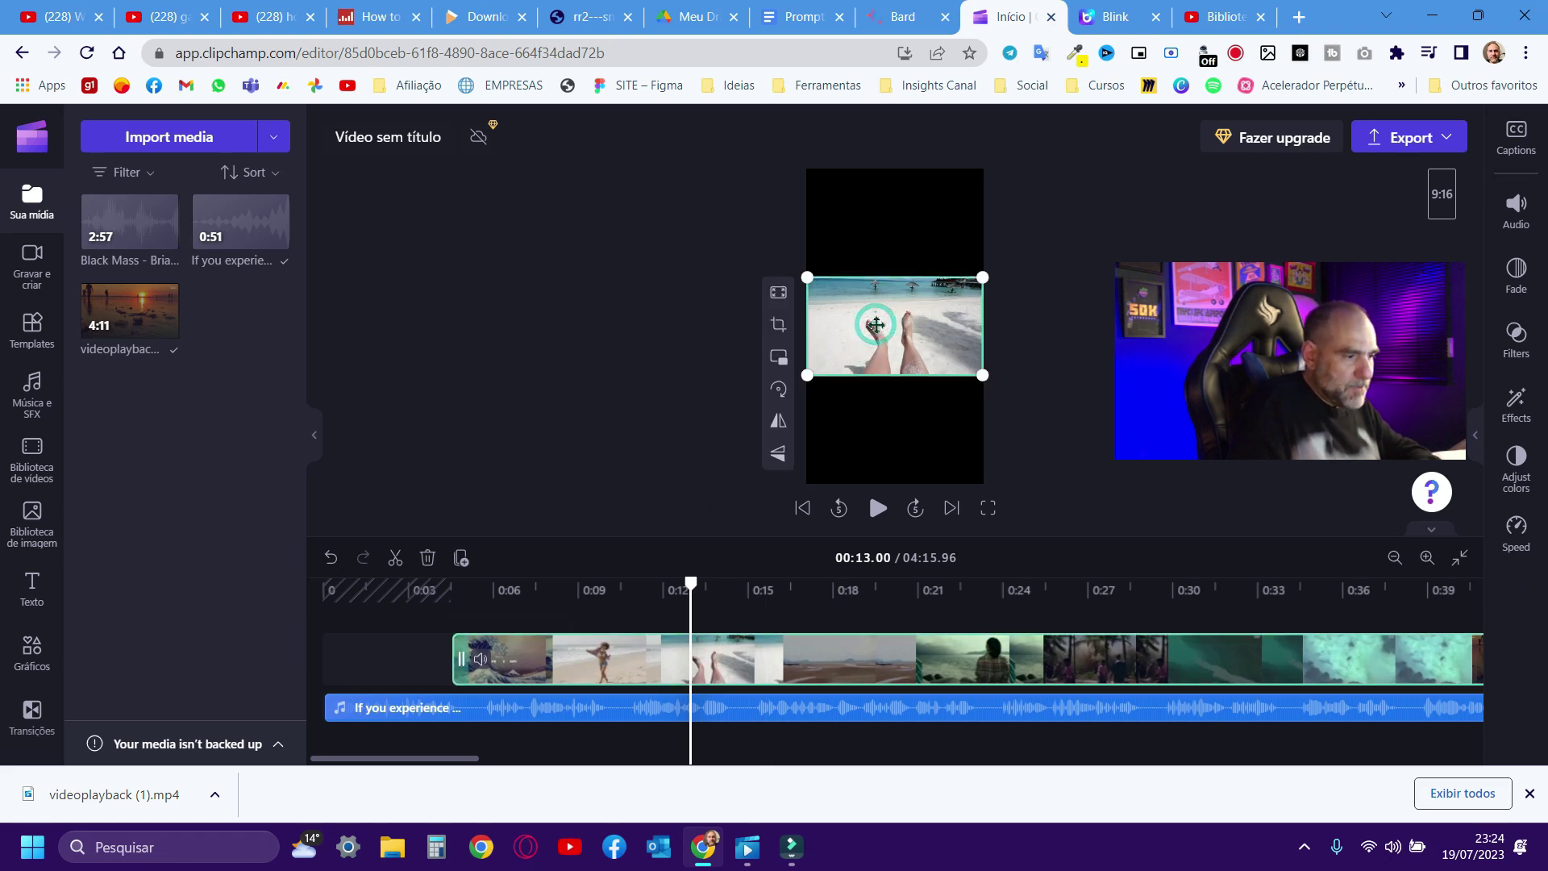
click(779, 291)
drag(910, 363, 914, 366)
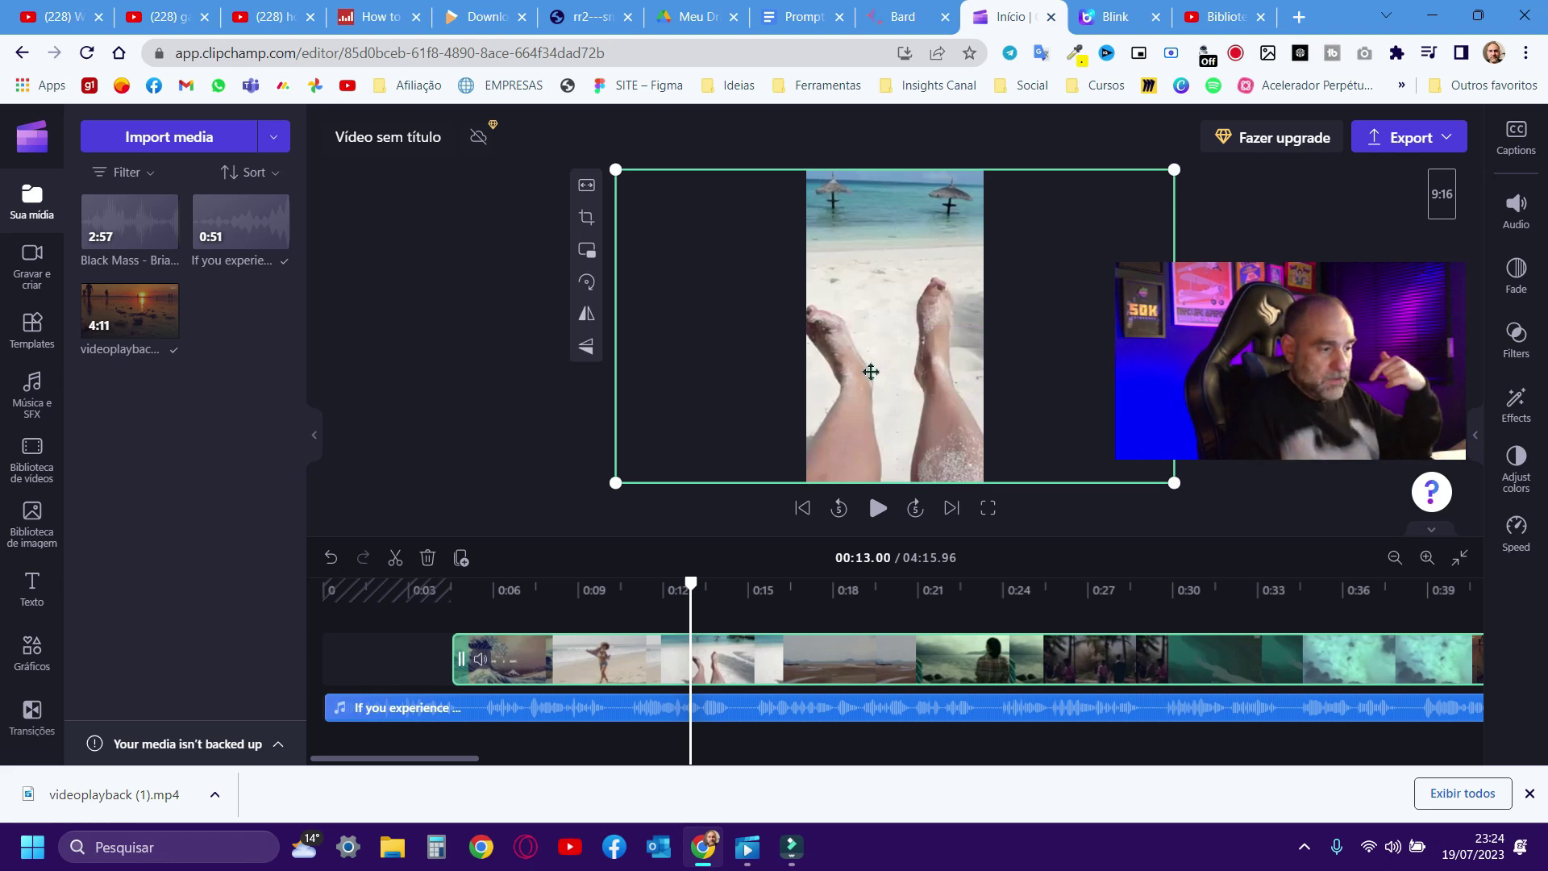
click(1504, 221)
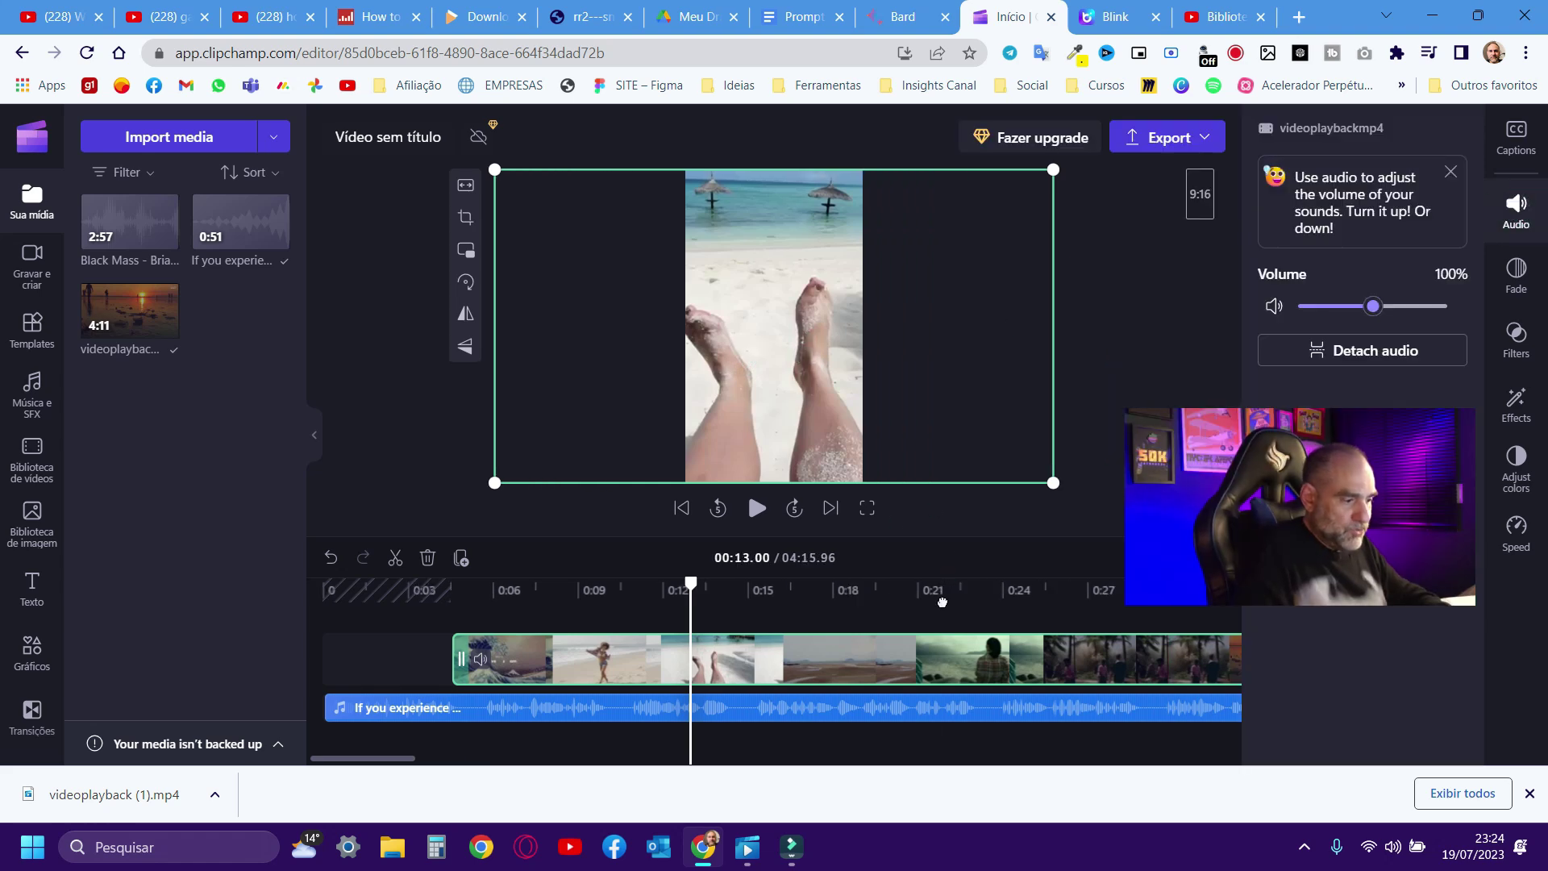
drag(1375, 308, 1296, 307)
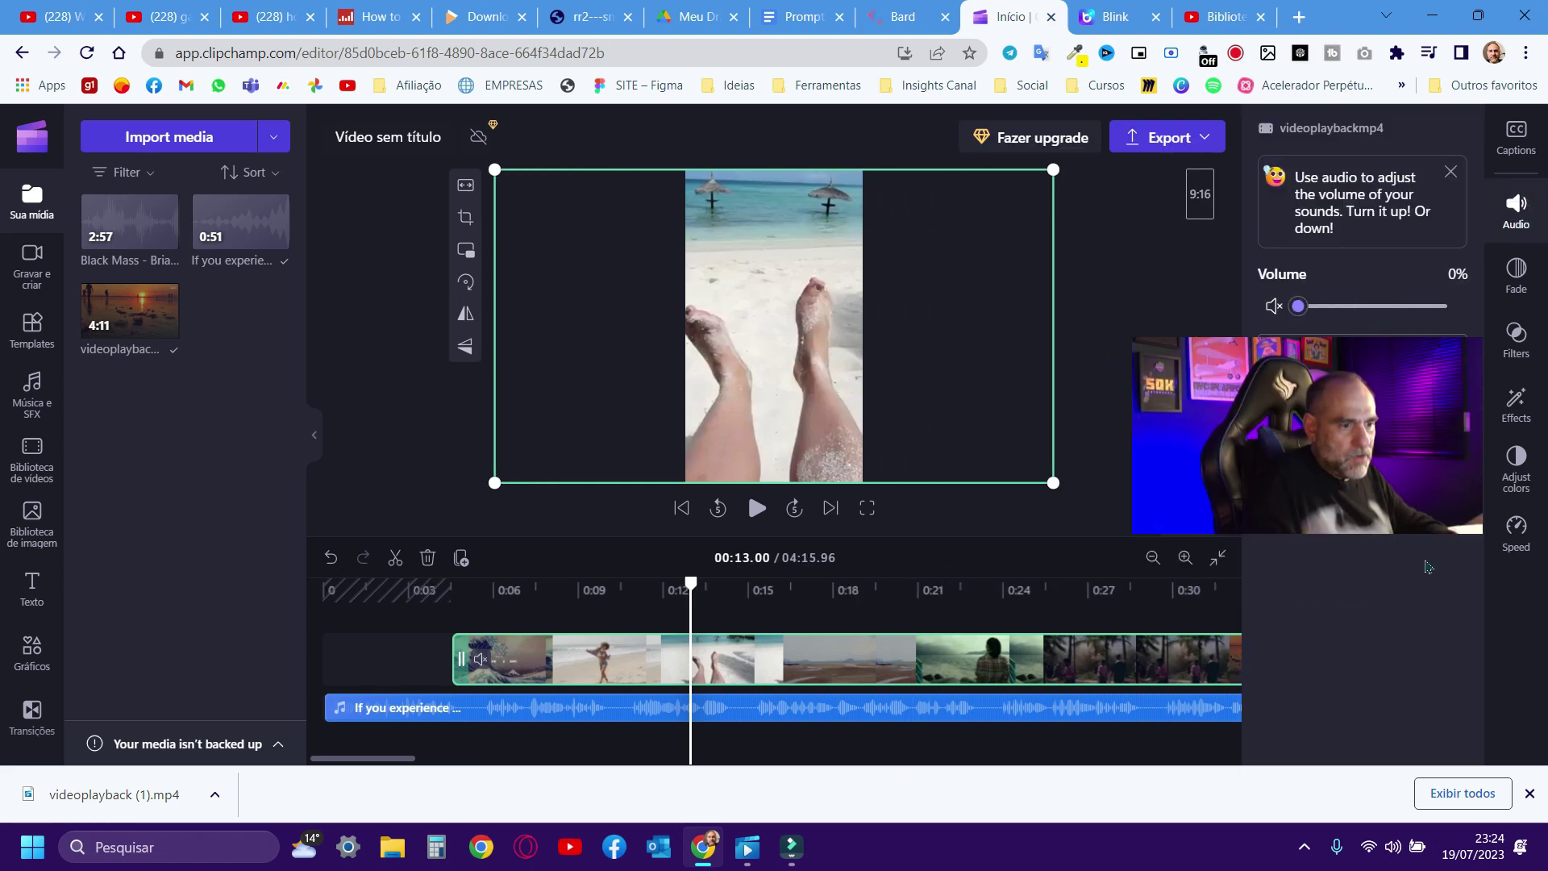
Step: Find the start of the beach feet shot and split the video clip at 00:11.93 and at 00:17.16
click(496, 660)
click(579, 652)
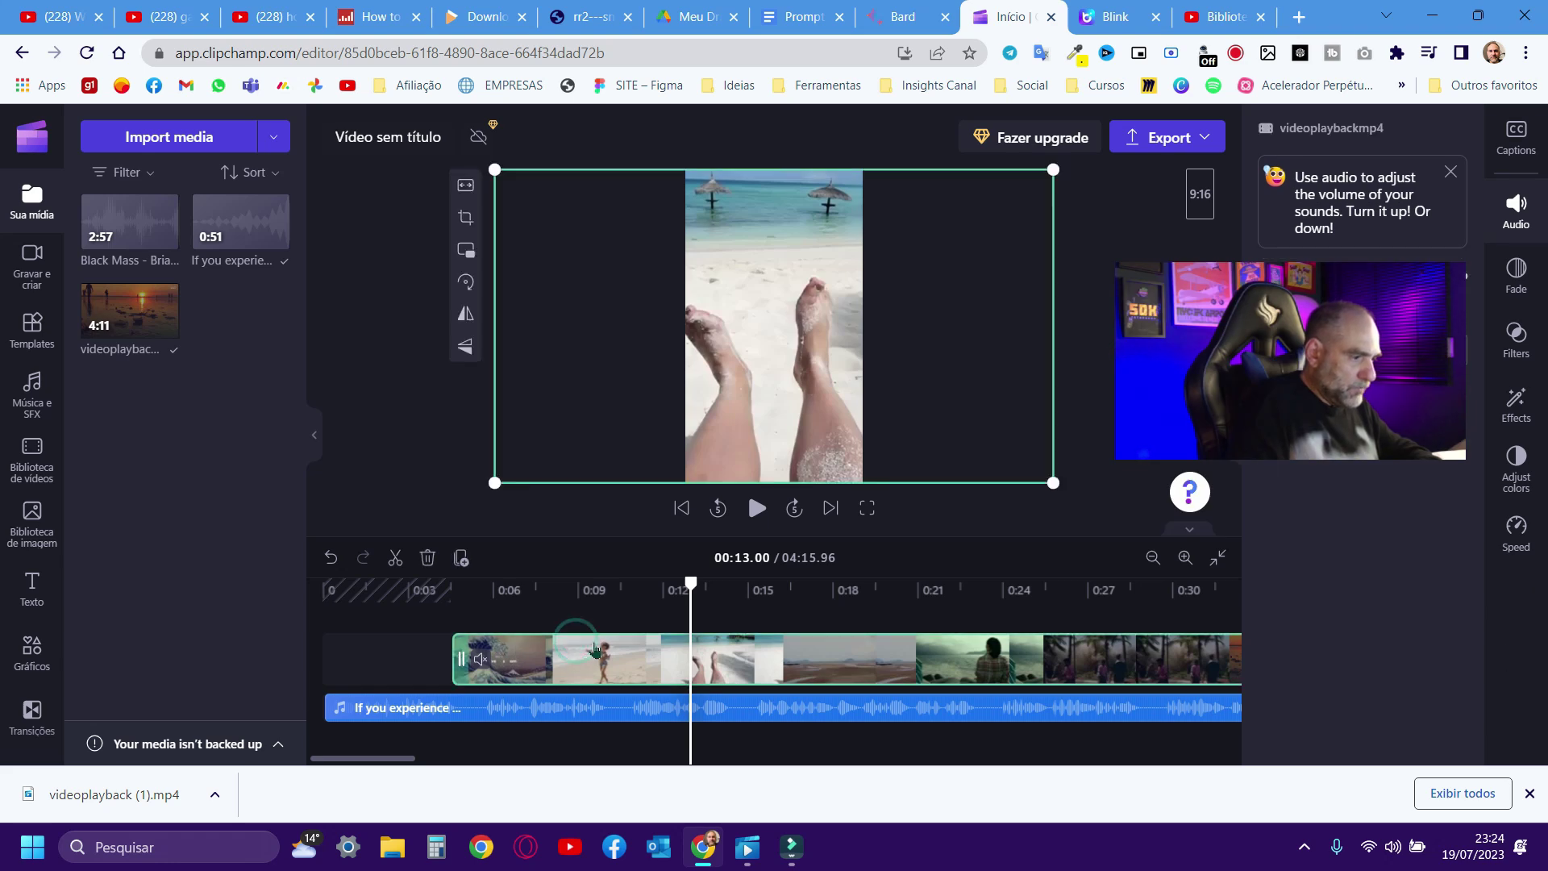
click(638, 591)
key(space)
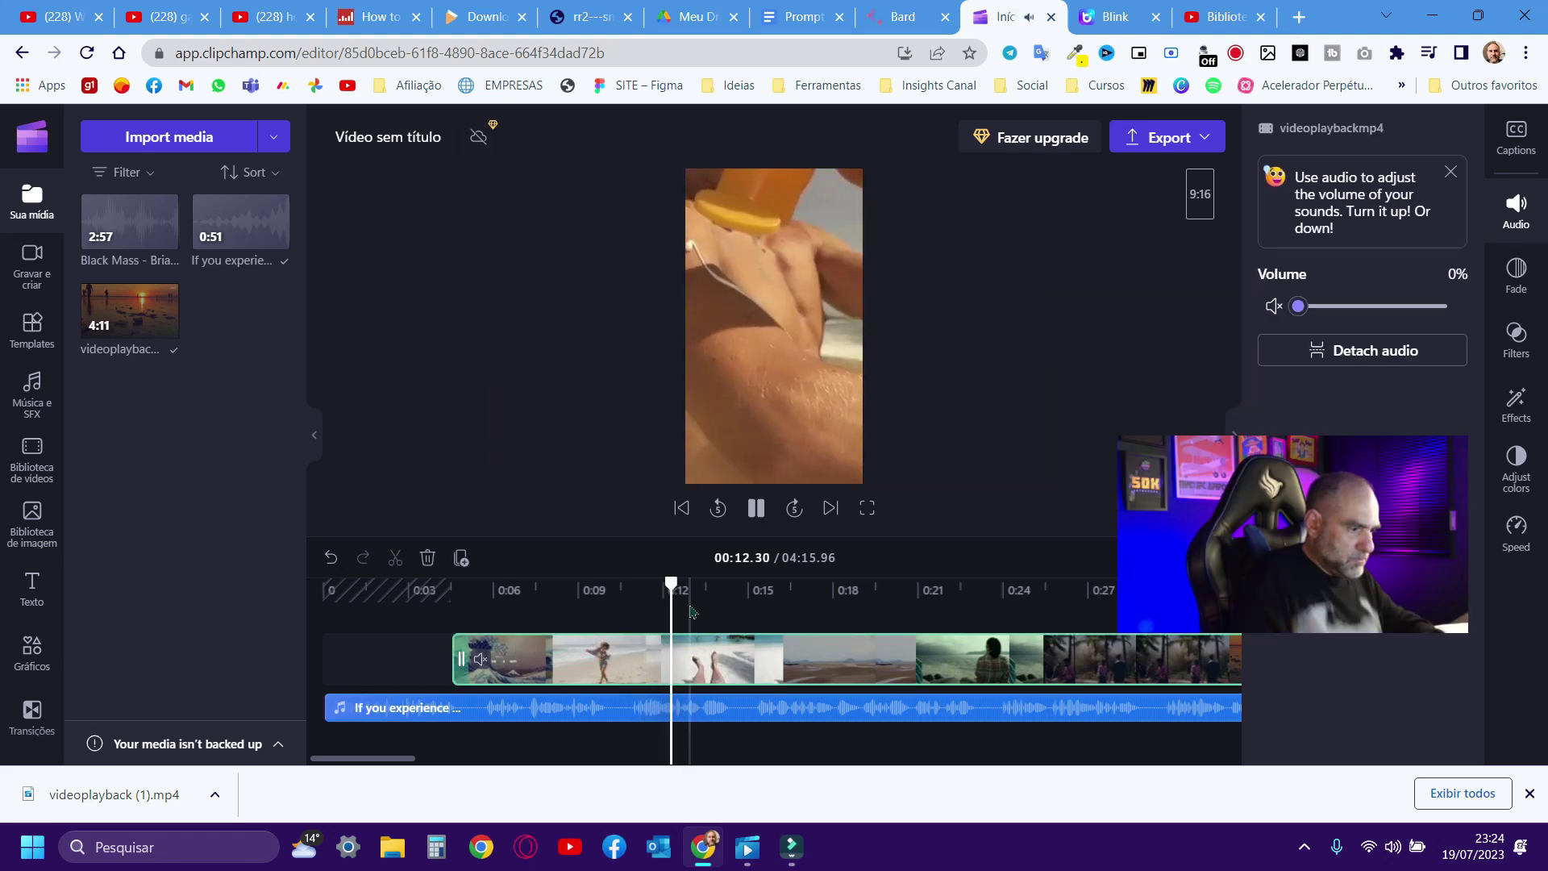
key(space)
drag(676, 584, 660, 593)
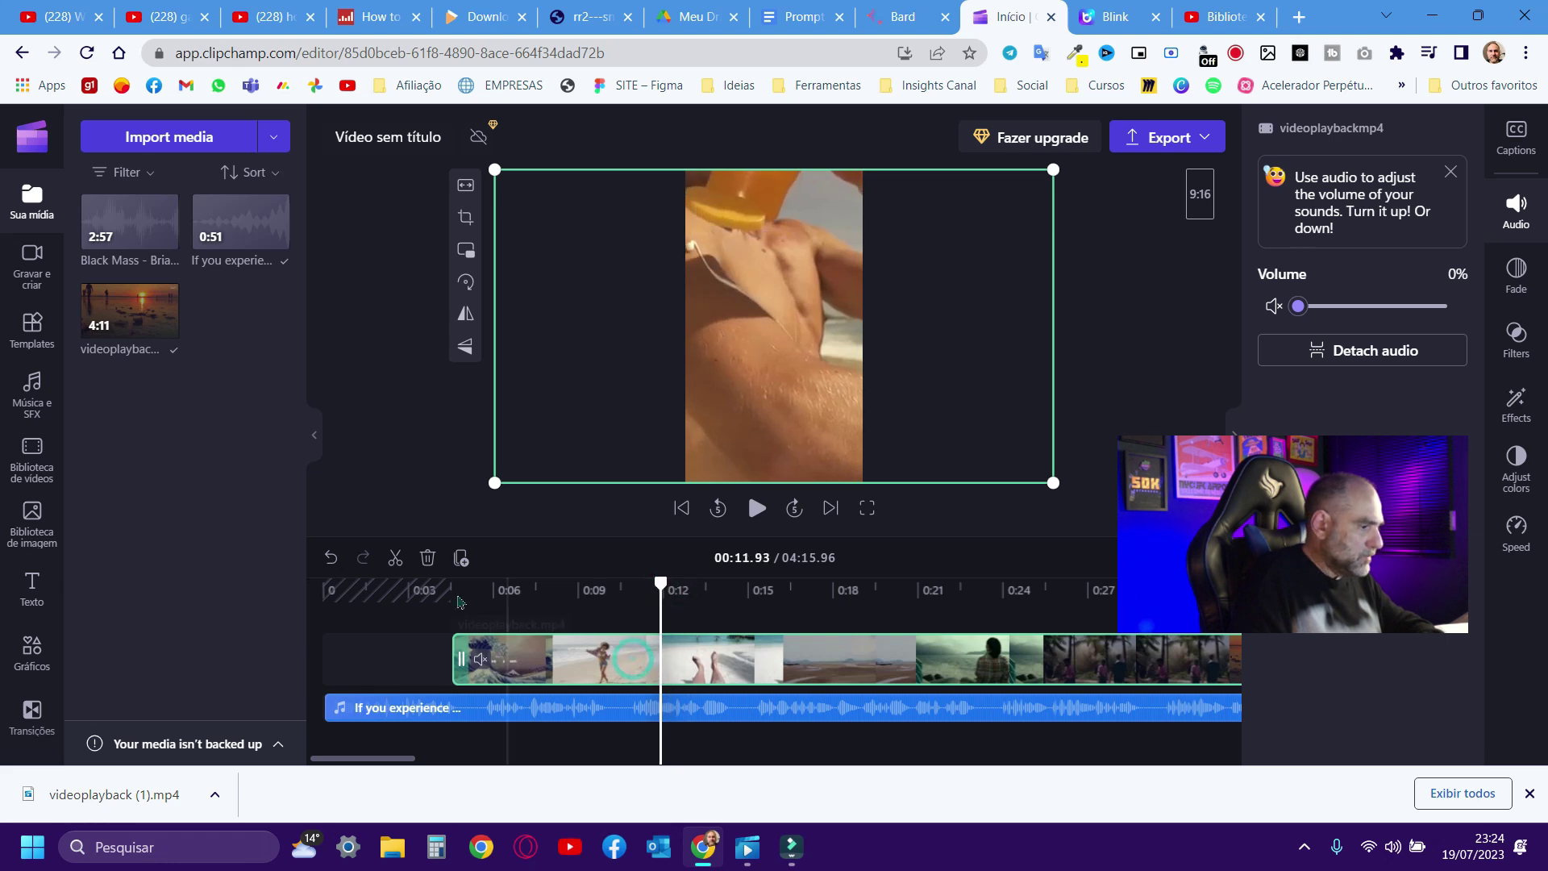
click(395, 557)
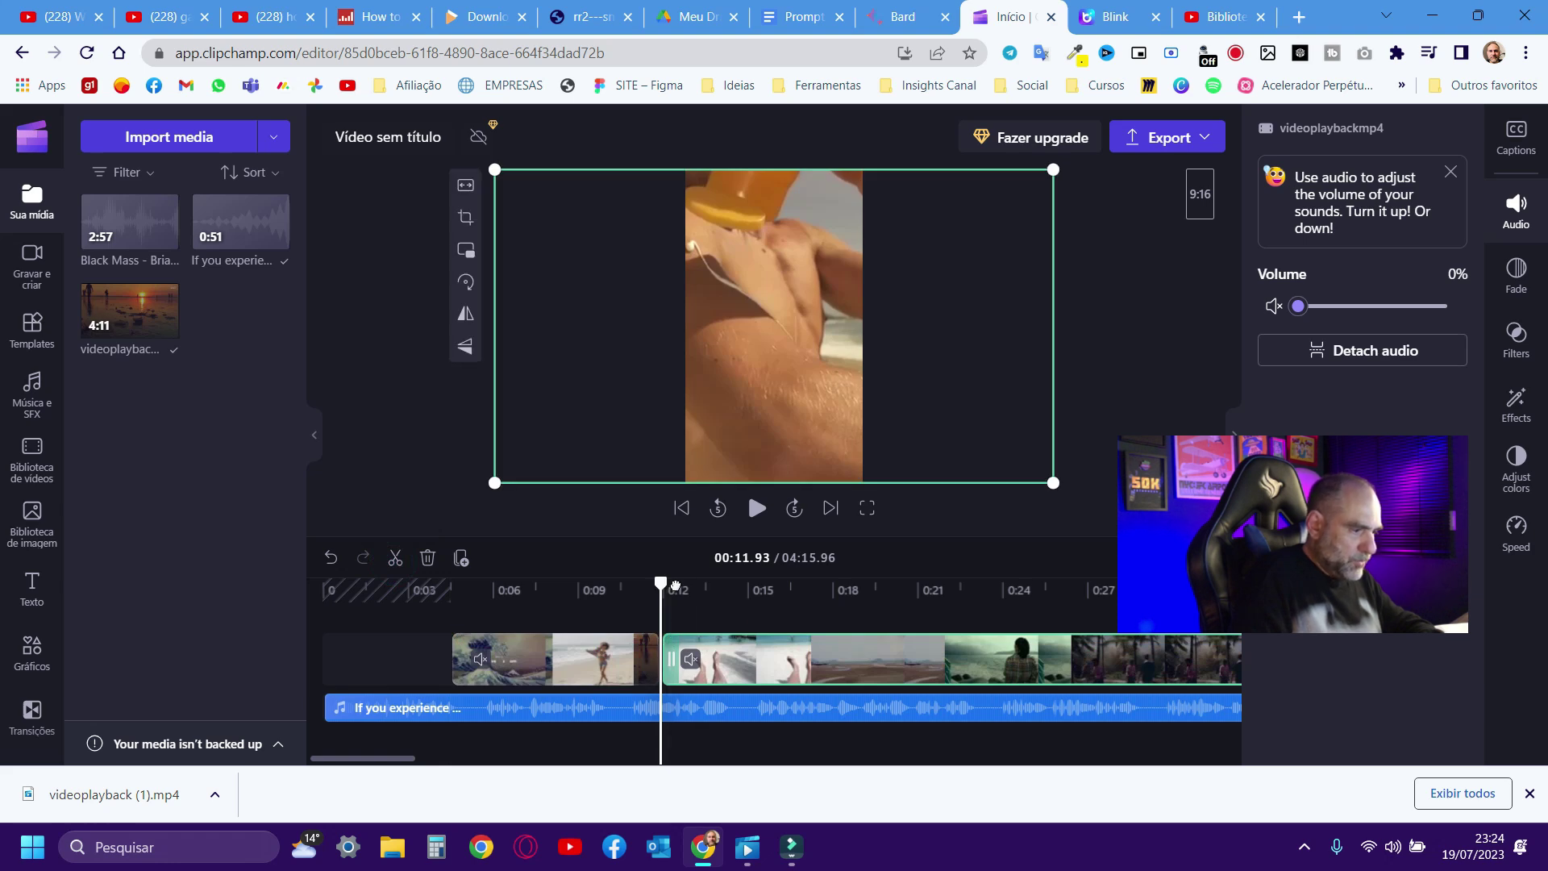
drag(661, 584, 808, 571)
click(395, 557)
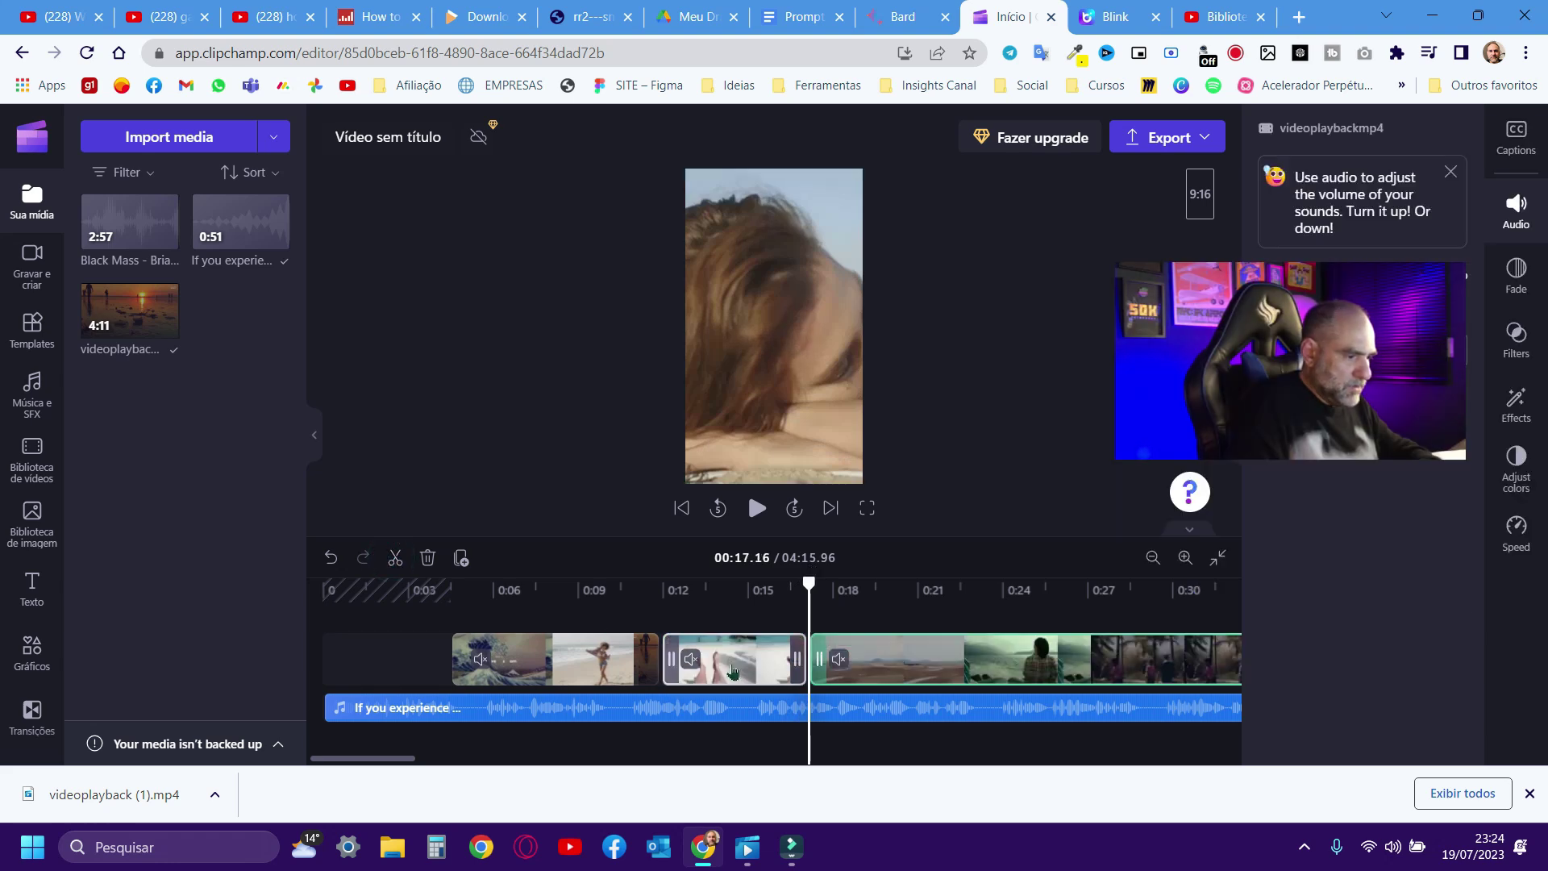
Step: Delete the first video segment and close the gap so the remaining footage starts at the timeline's beginning
click(570, 666)
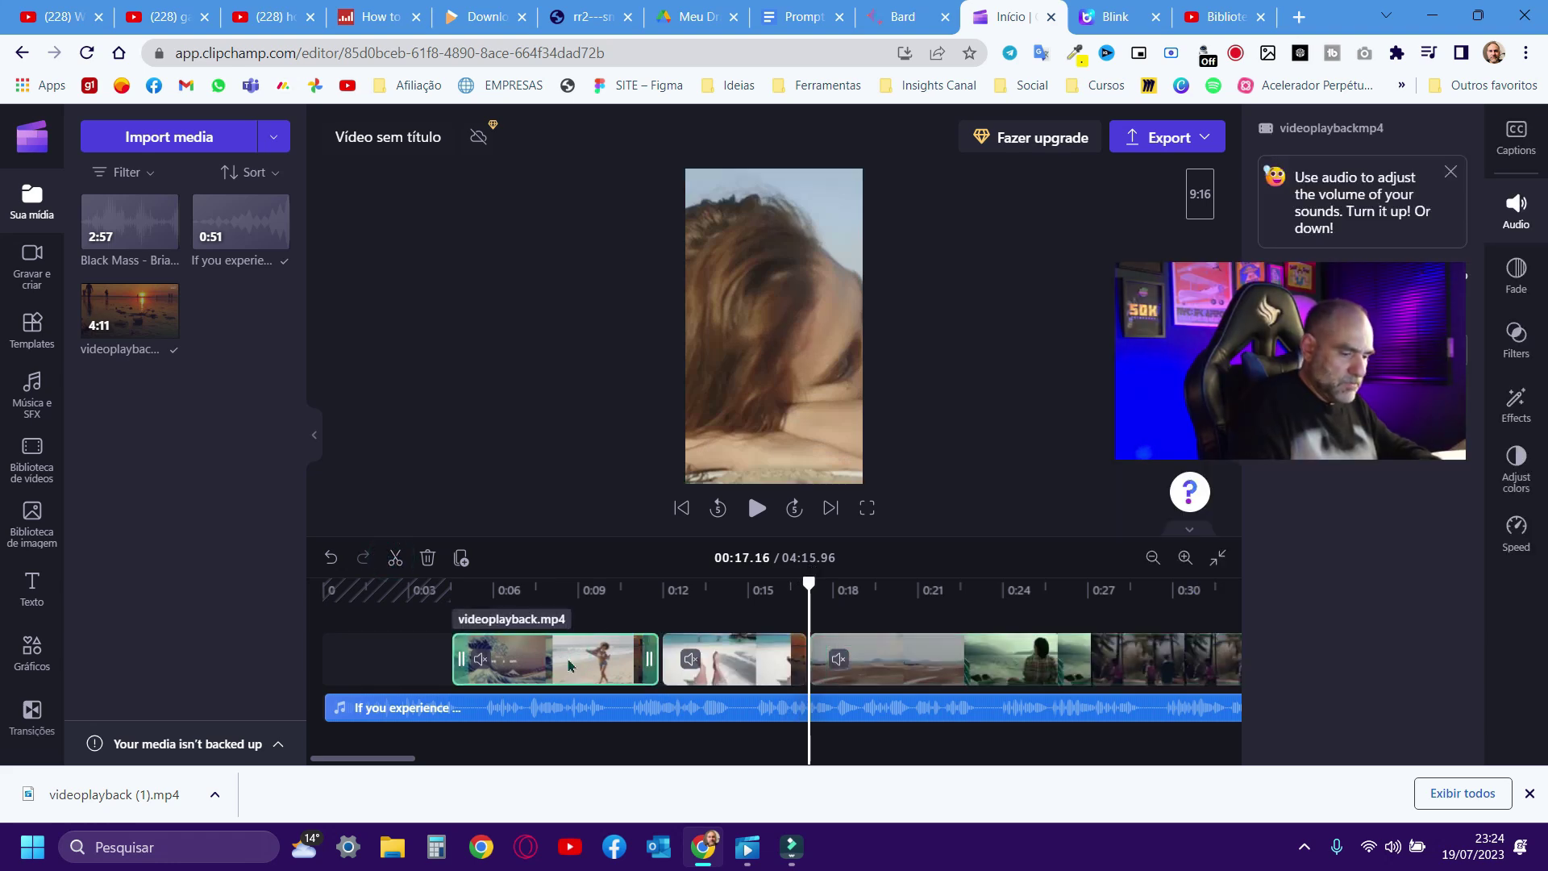
key(Delete)
click(493, 659)
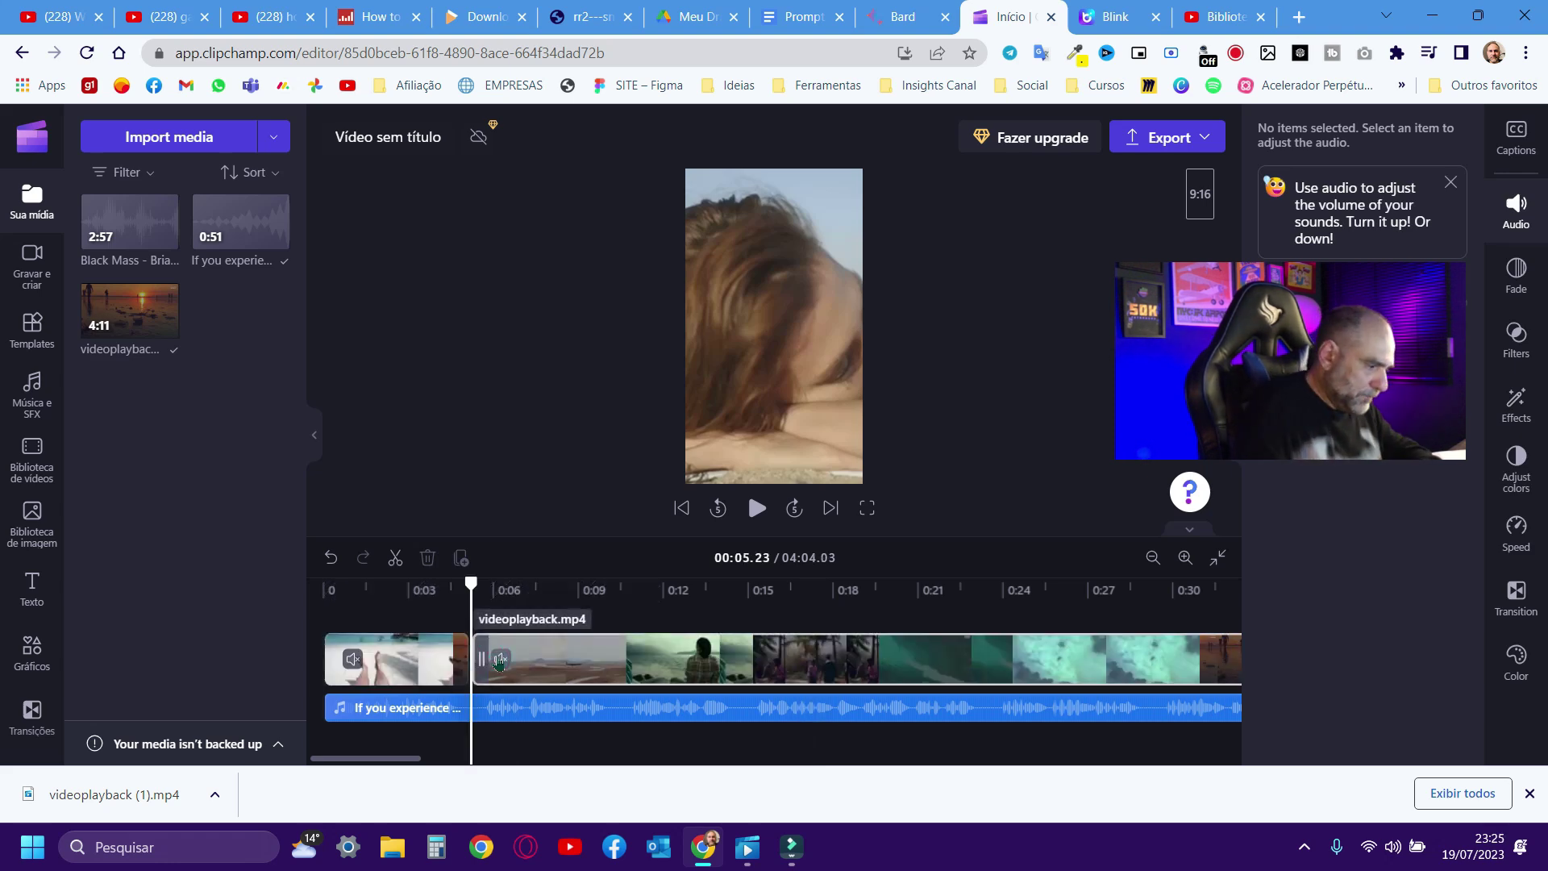
Step: Play back the opening of the edit and extend the end of the first video segment by about half a second
click(343, 589)
key(space)
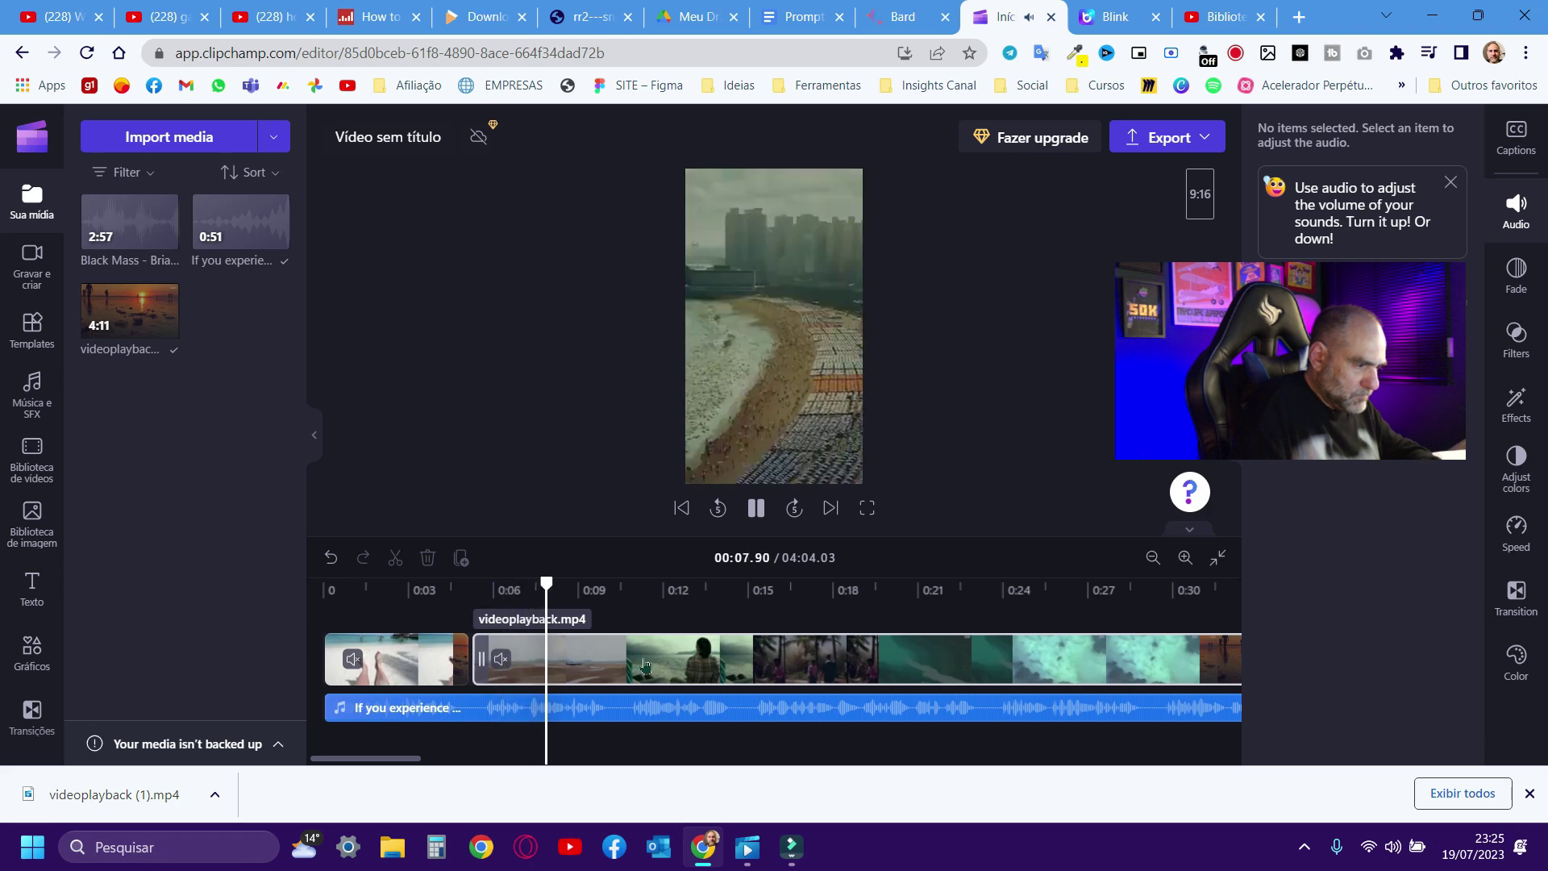
key(space)
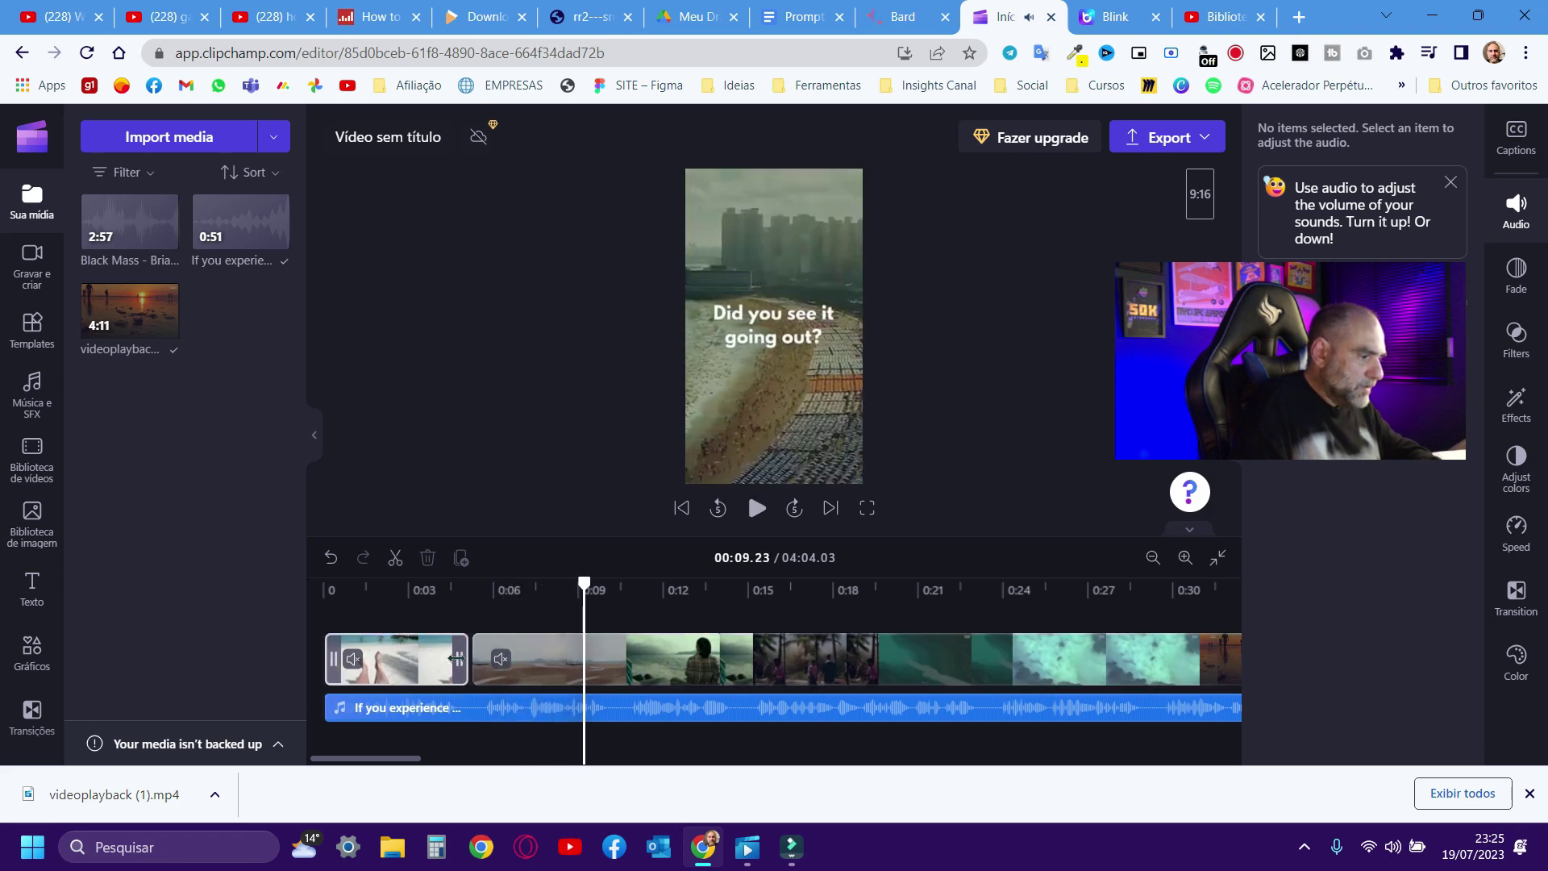
drag(456, 659, 468, 655)
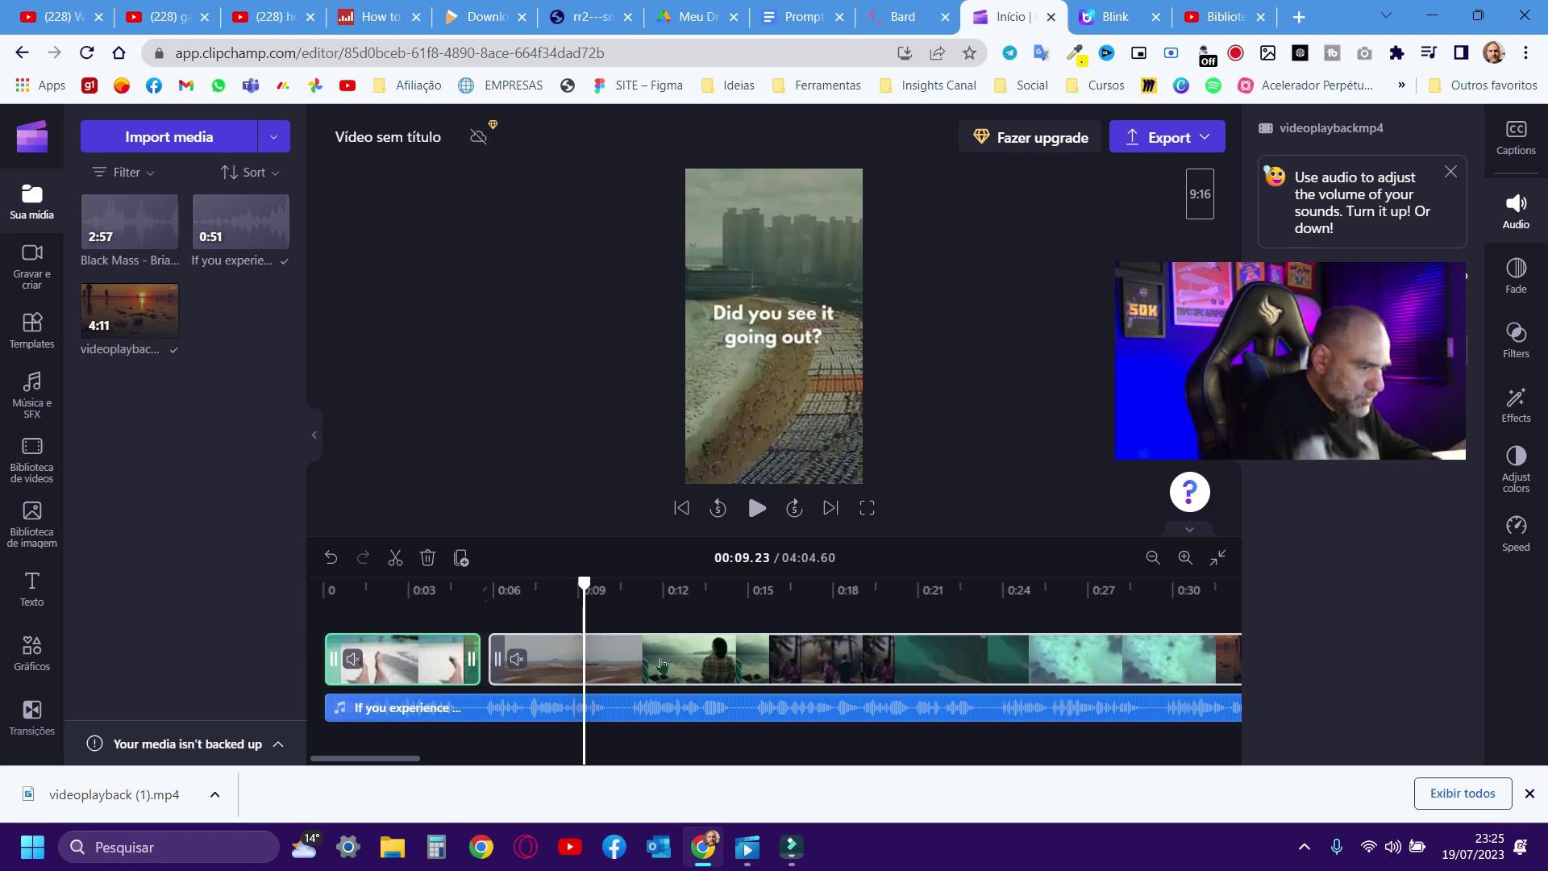
Step: Find the start of the hillside climbing shot in the footage and split the video clip at 01:39.03
key(space)
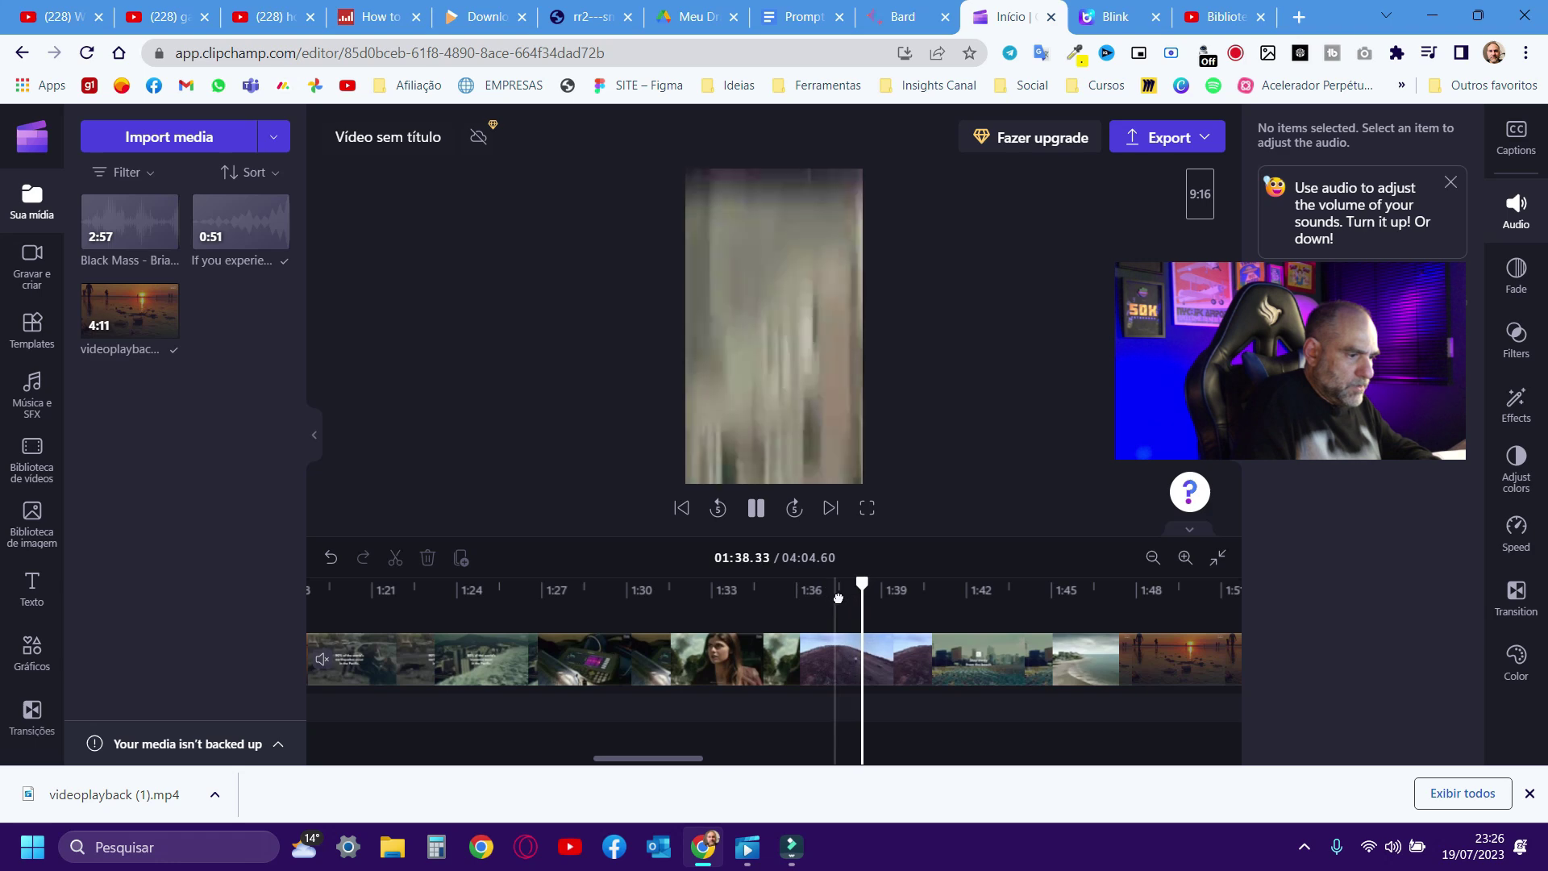
key(space)
mouse_move(888, 586)
mouse_down()
mouse_move(853, 594)
mouse_move(881, 584)
mouse_up()
click(728, 645)
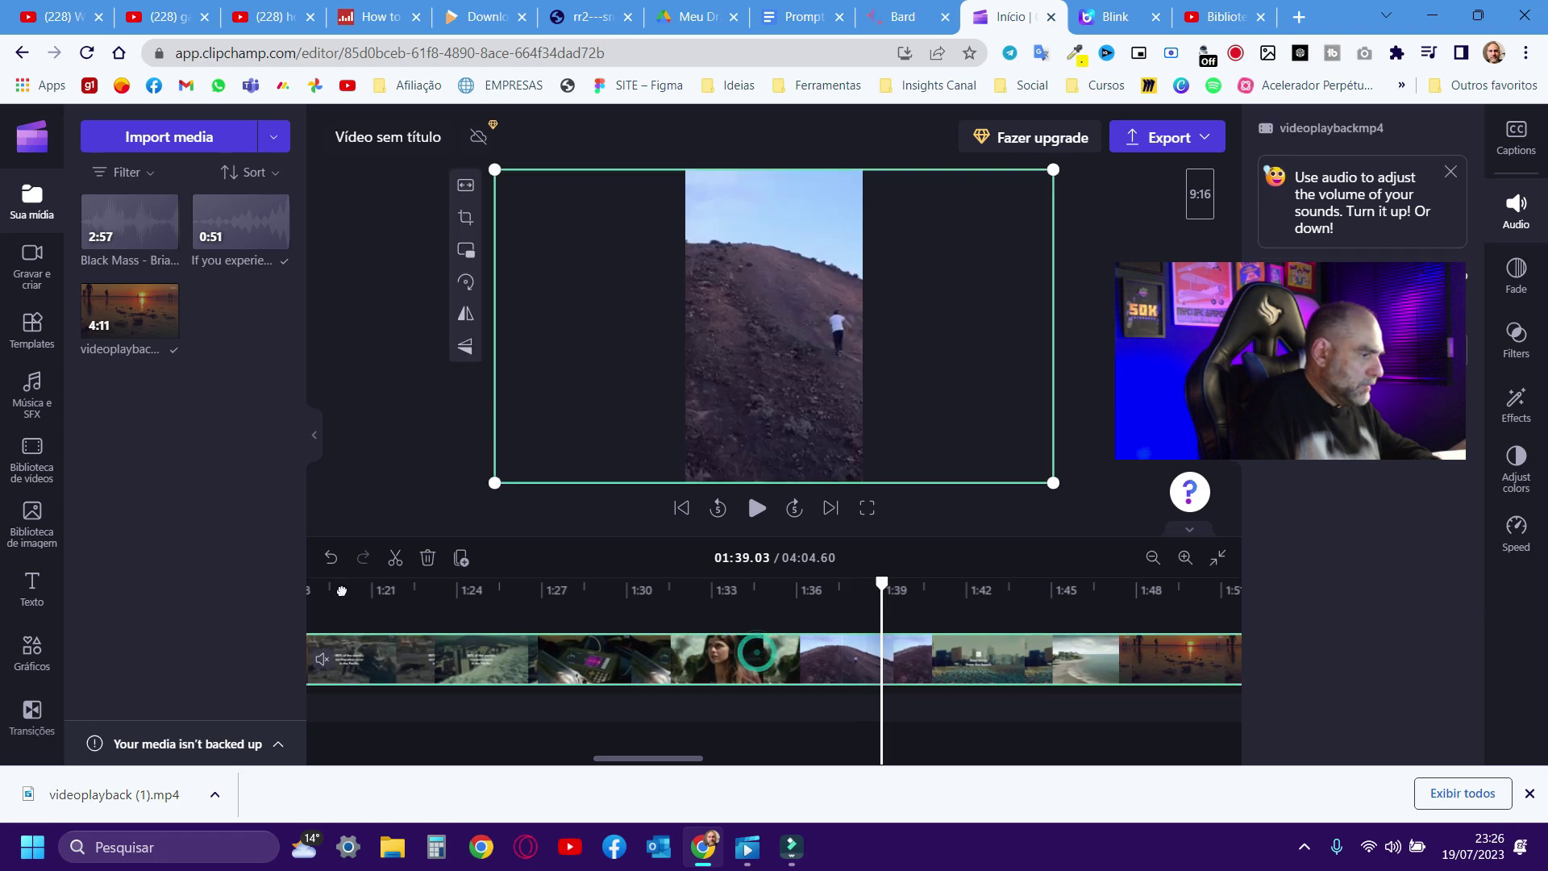
click(395, 558)
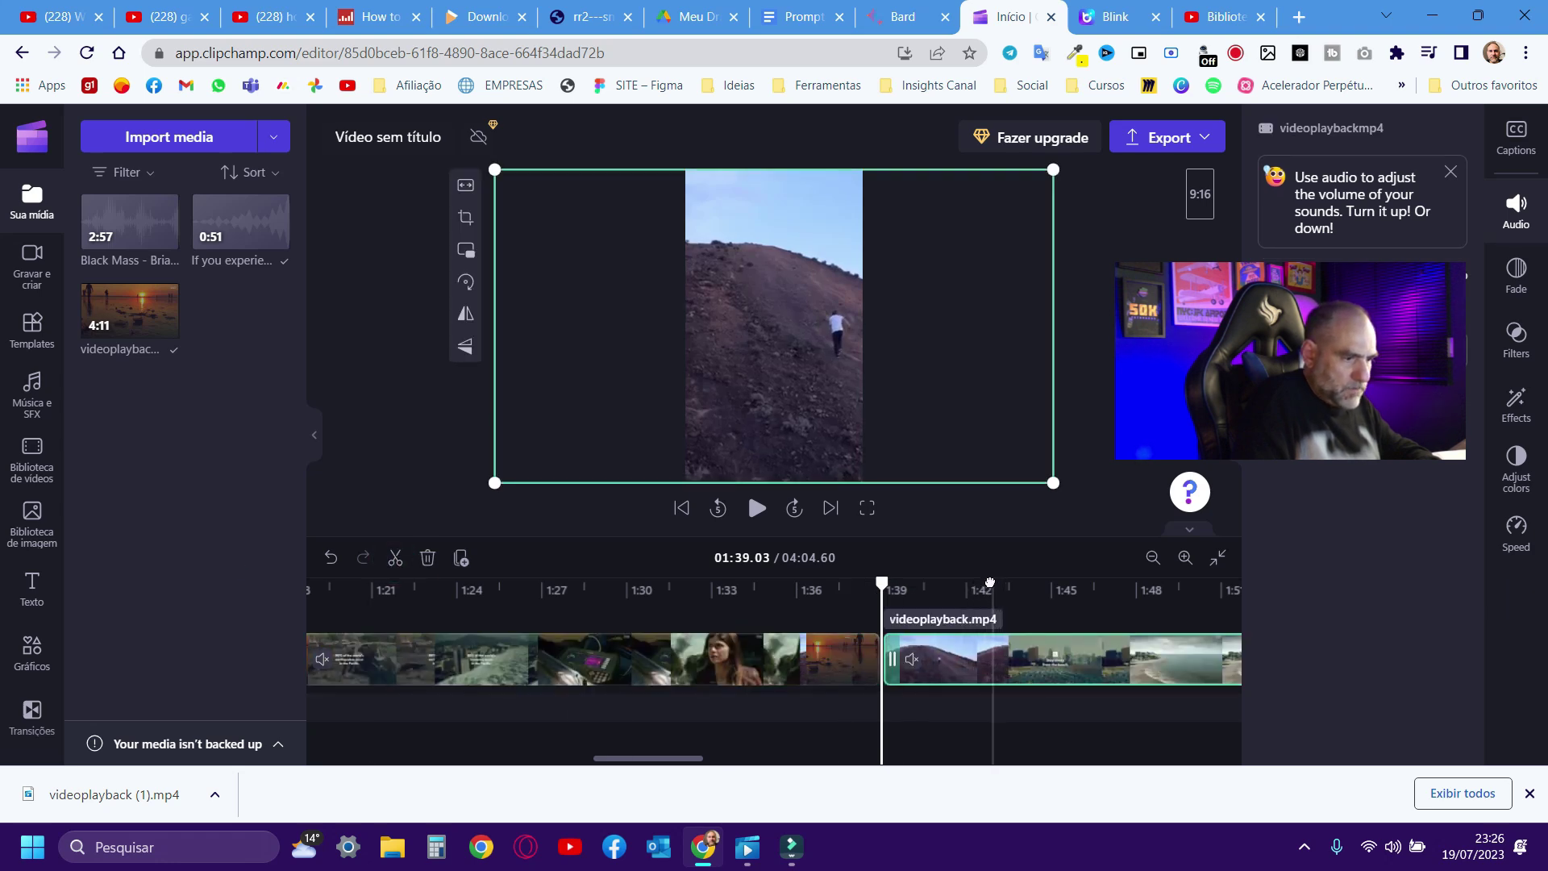
Step: Isolate the hillside climbing shot, move it directly after the first beach segment, and play back the cut between them
drag(882, 582, 973, 582)
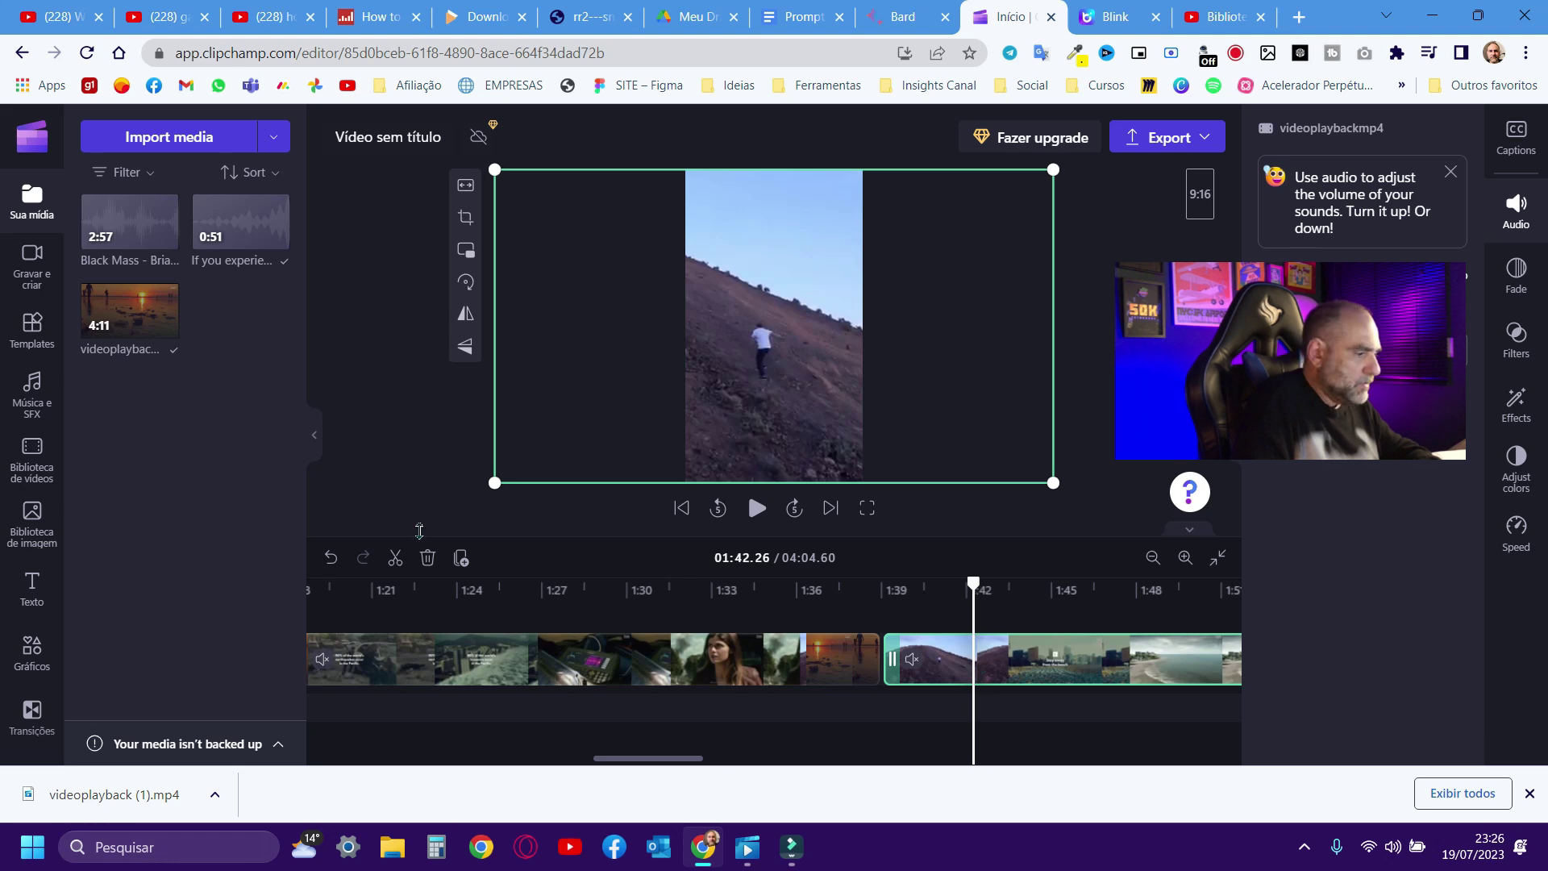
drag(936, 658, 700, 661)
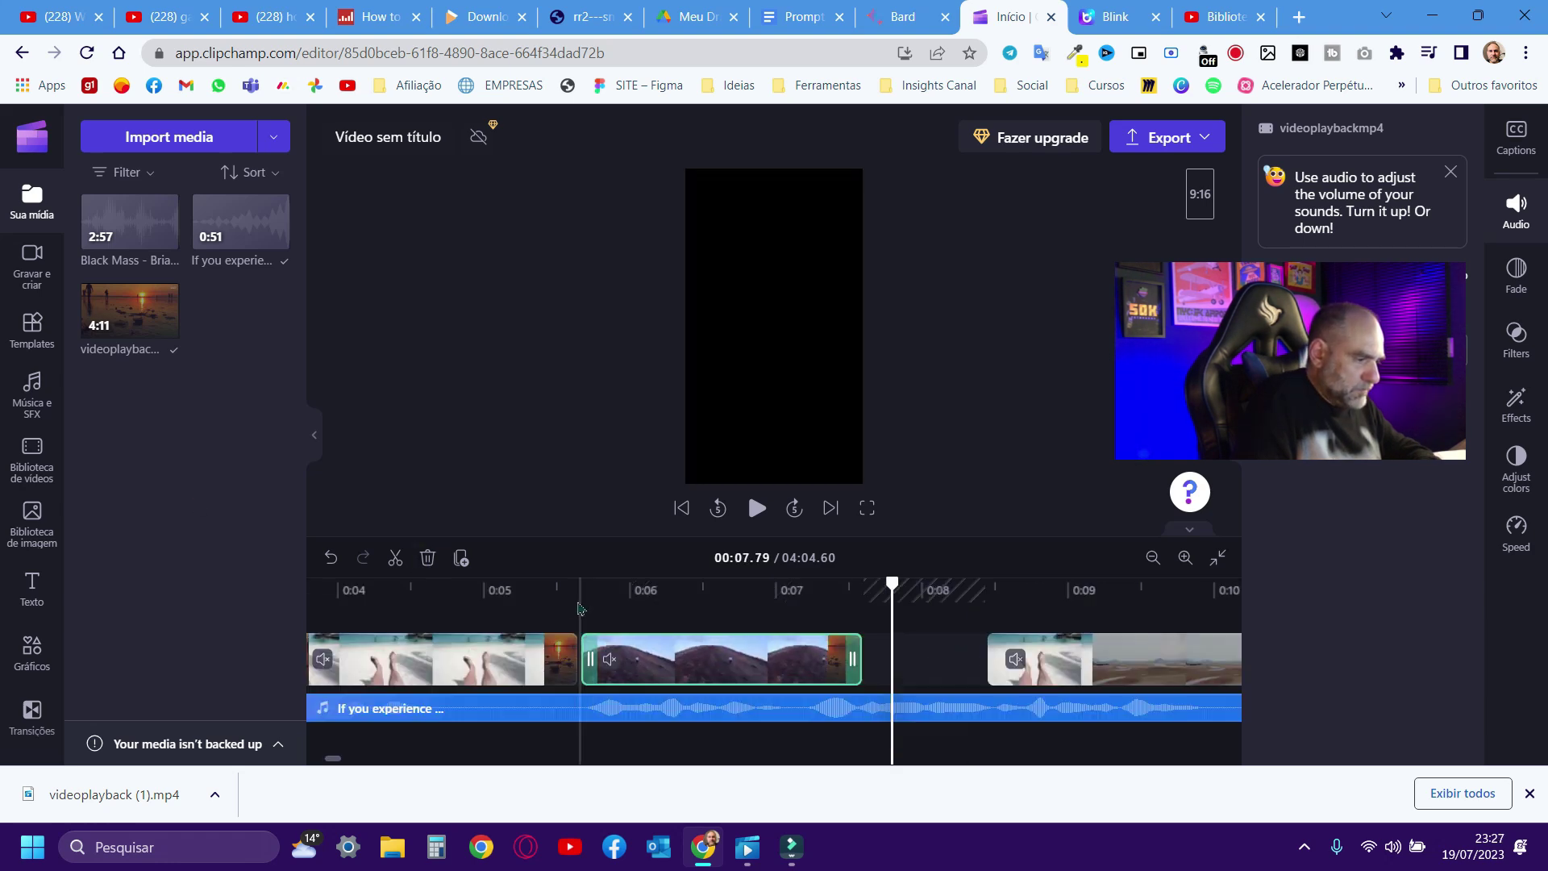
click(573, 593)
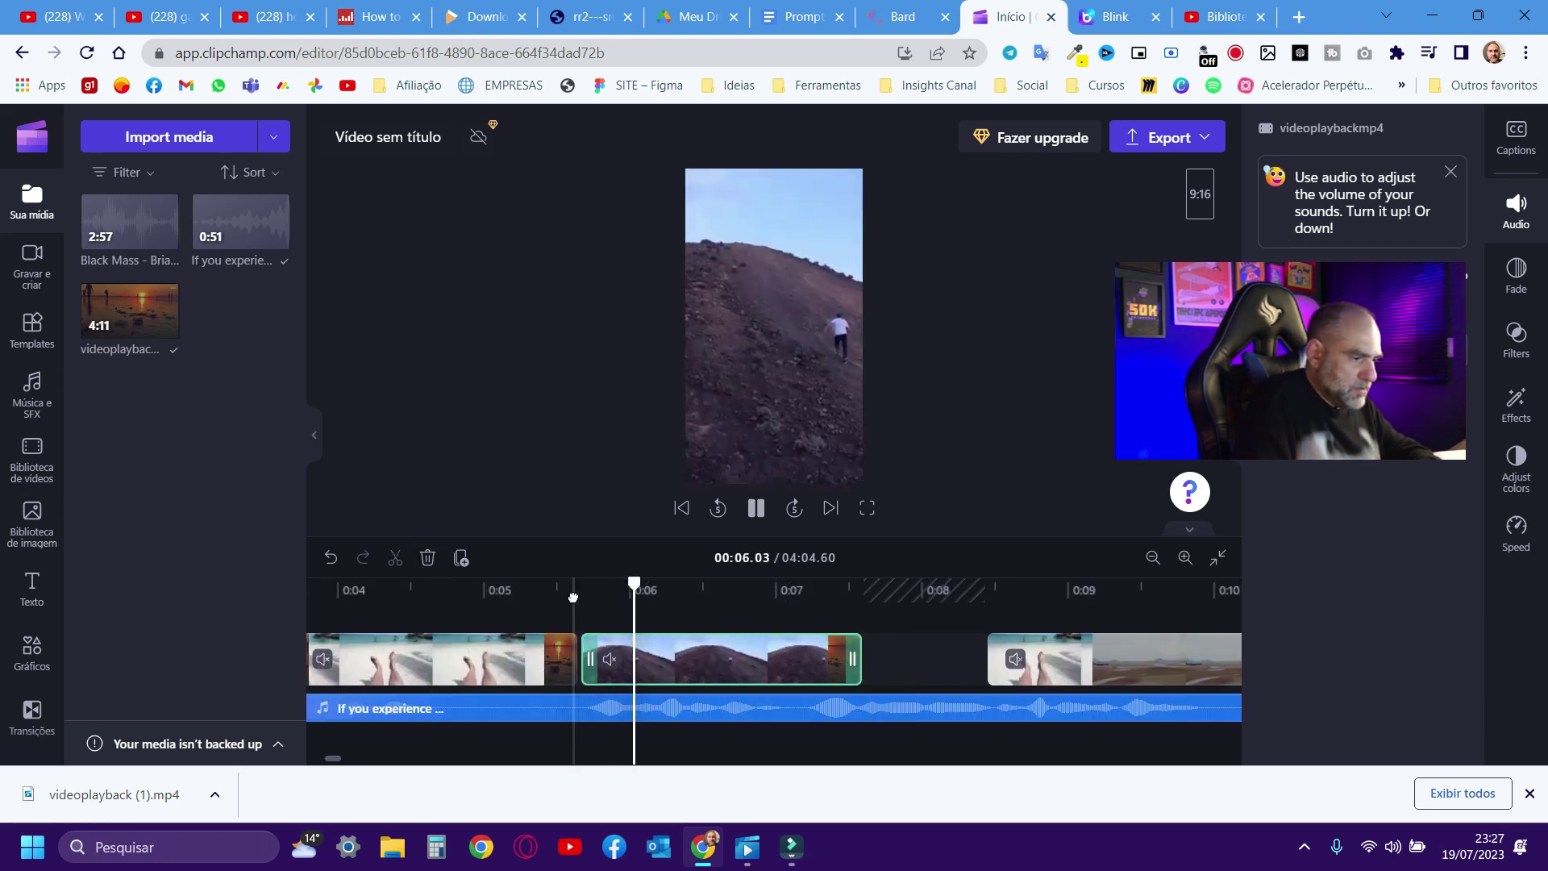
key(space)
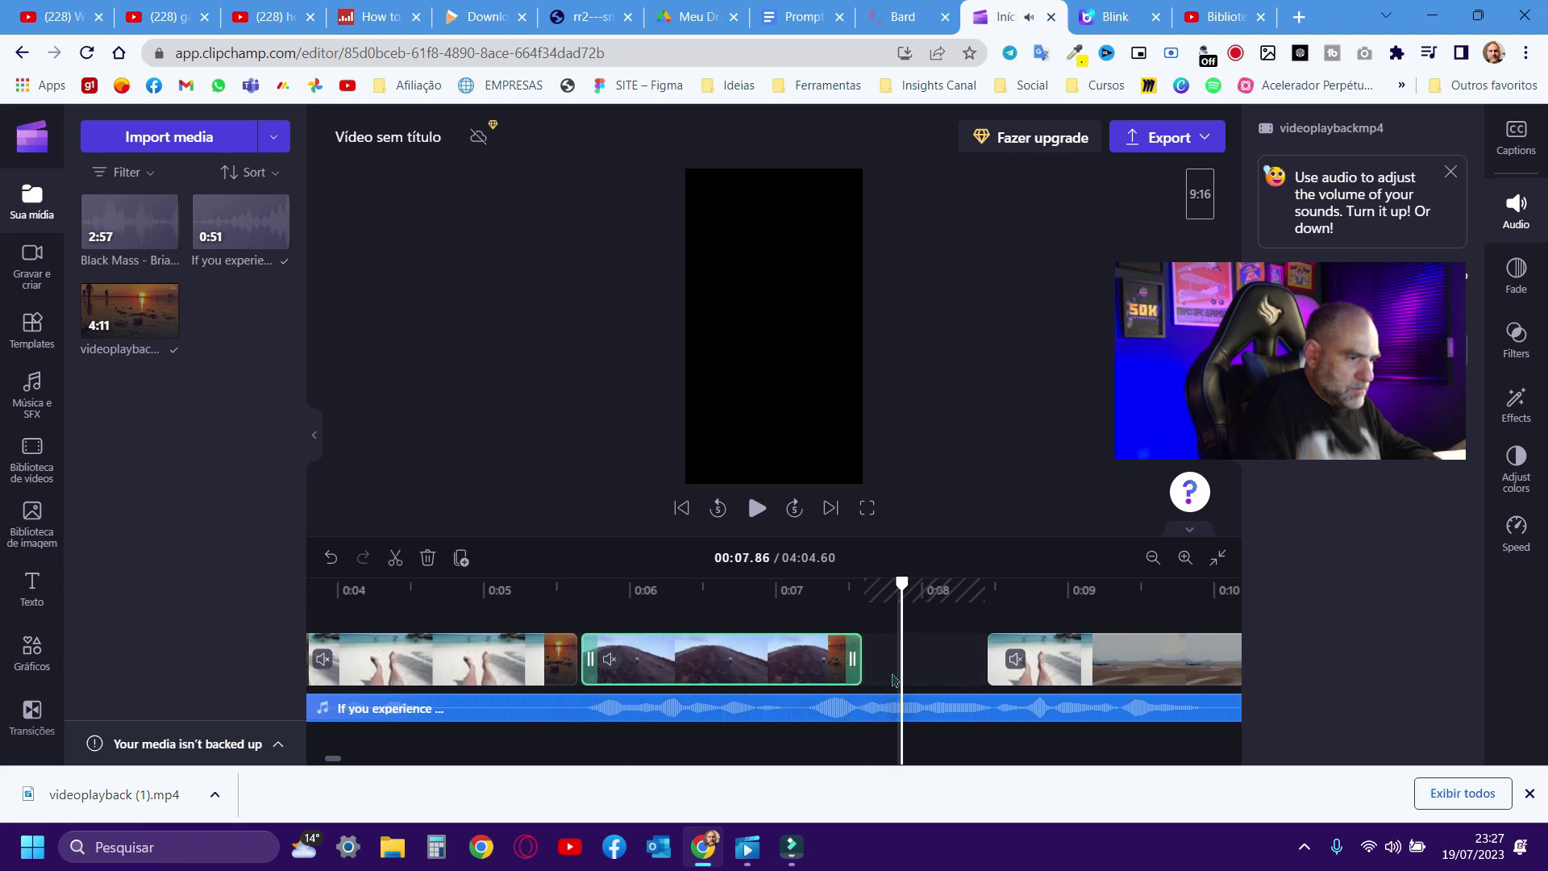
Step: Undo the last timeline changes to the beach and hillside segments and split the narration audio at 00:05.53
key(ctrl+z)
click(560, 661)
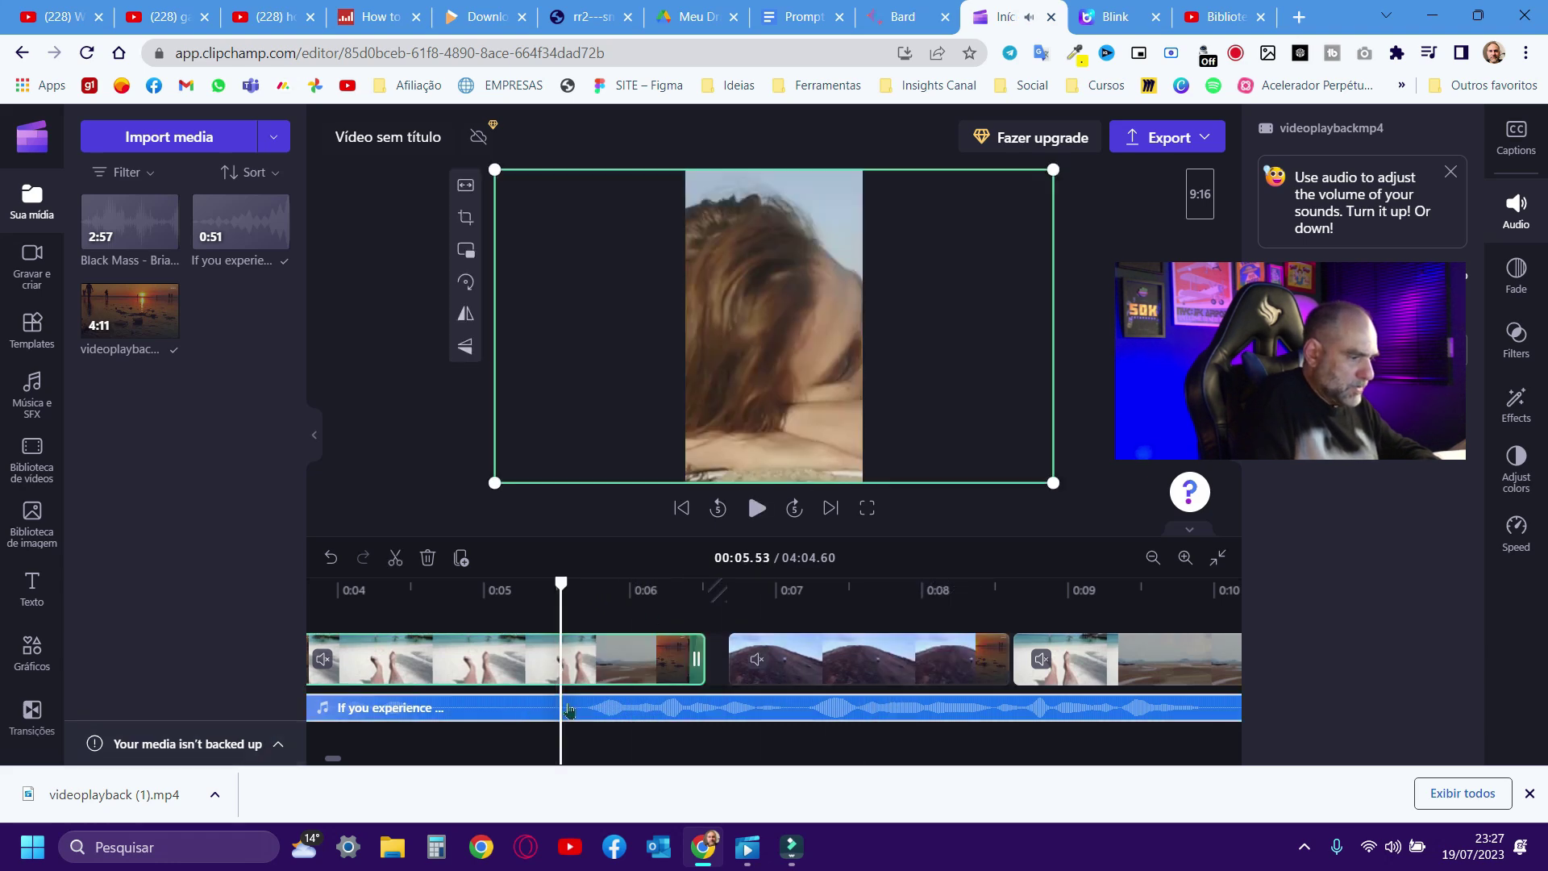
click(395, 558)
click(489, 700)
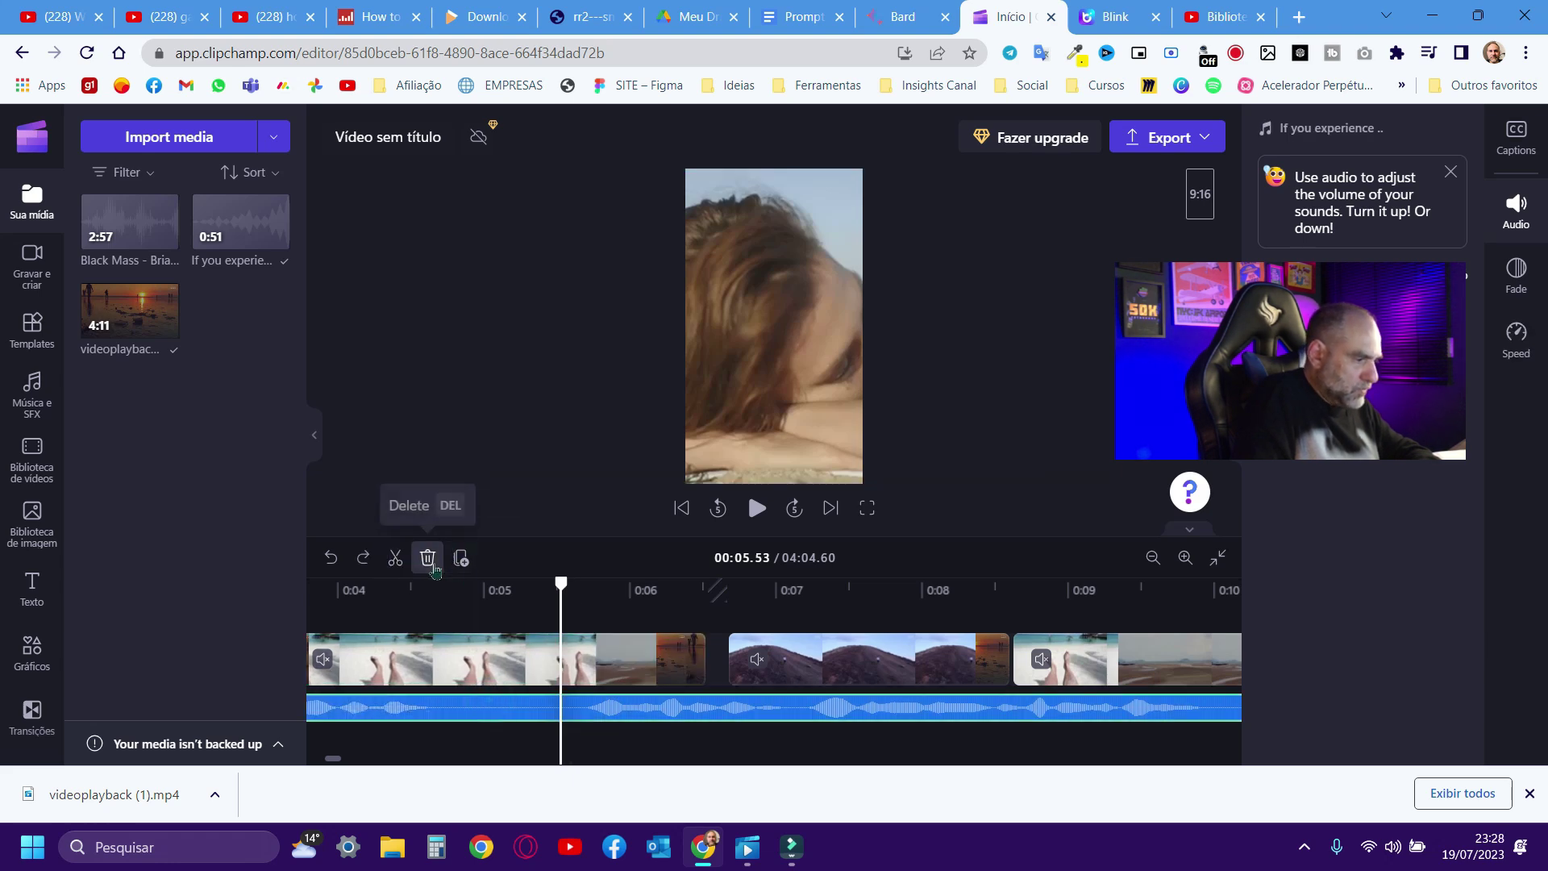
click(395, 558)
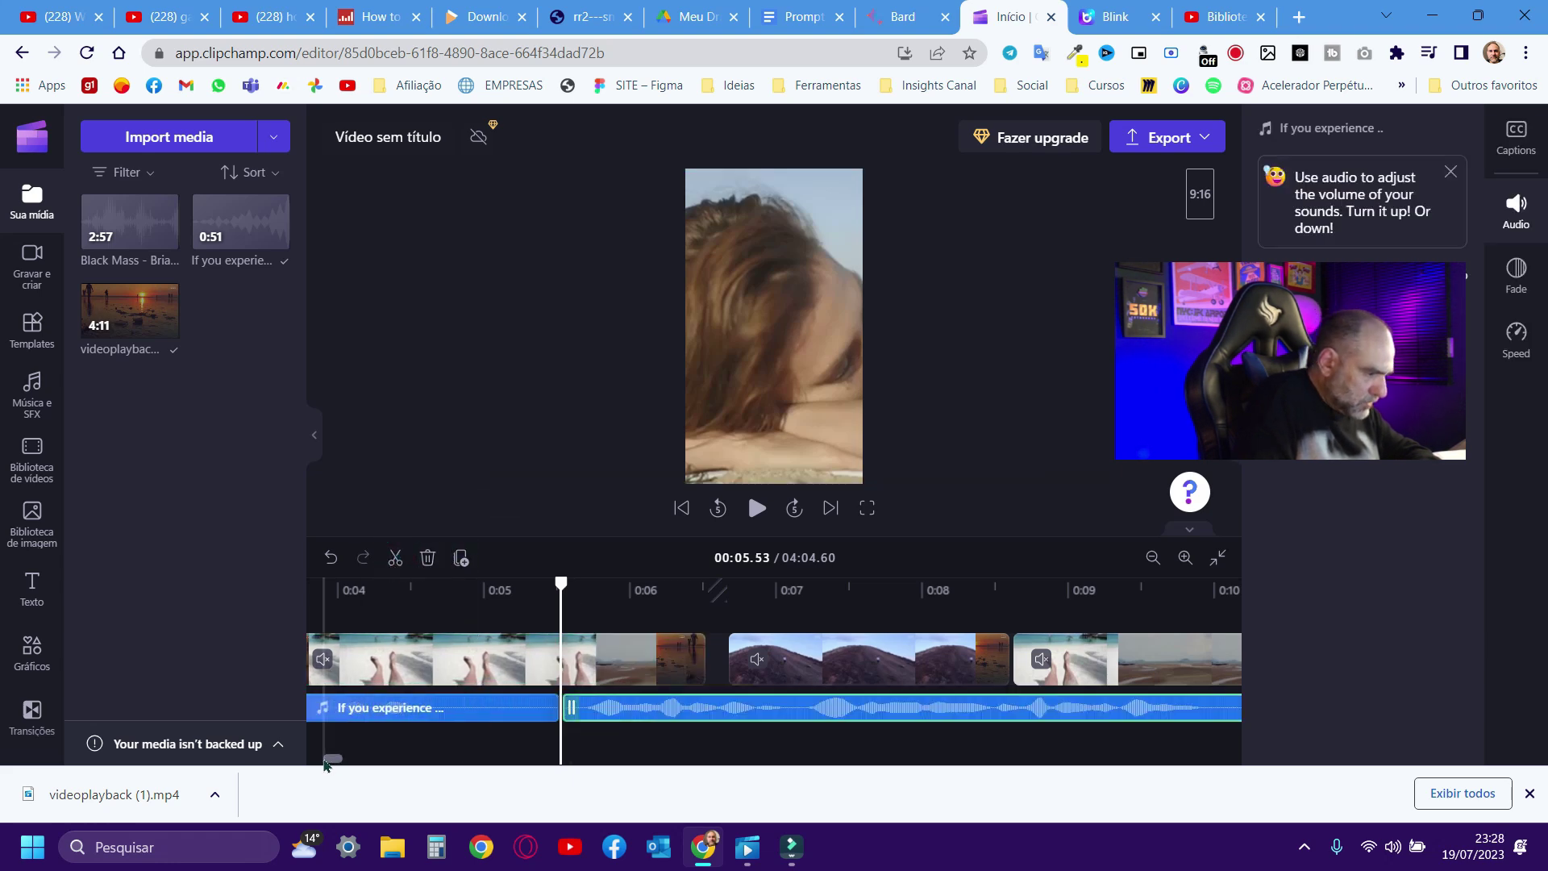
Step: Split the beach video and narration at 00:04.70, delete the short pieces after the cut, and close the gap in the narration
drag(333, 758, 324, 758)
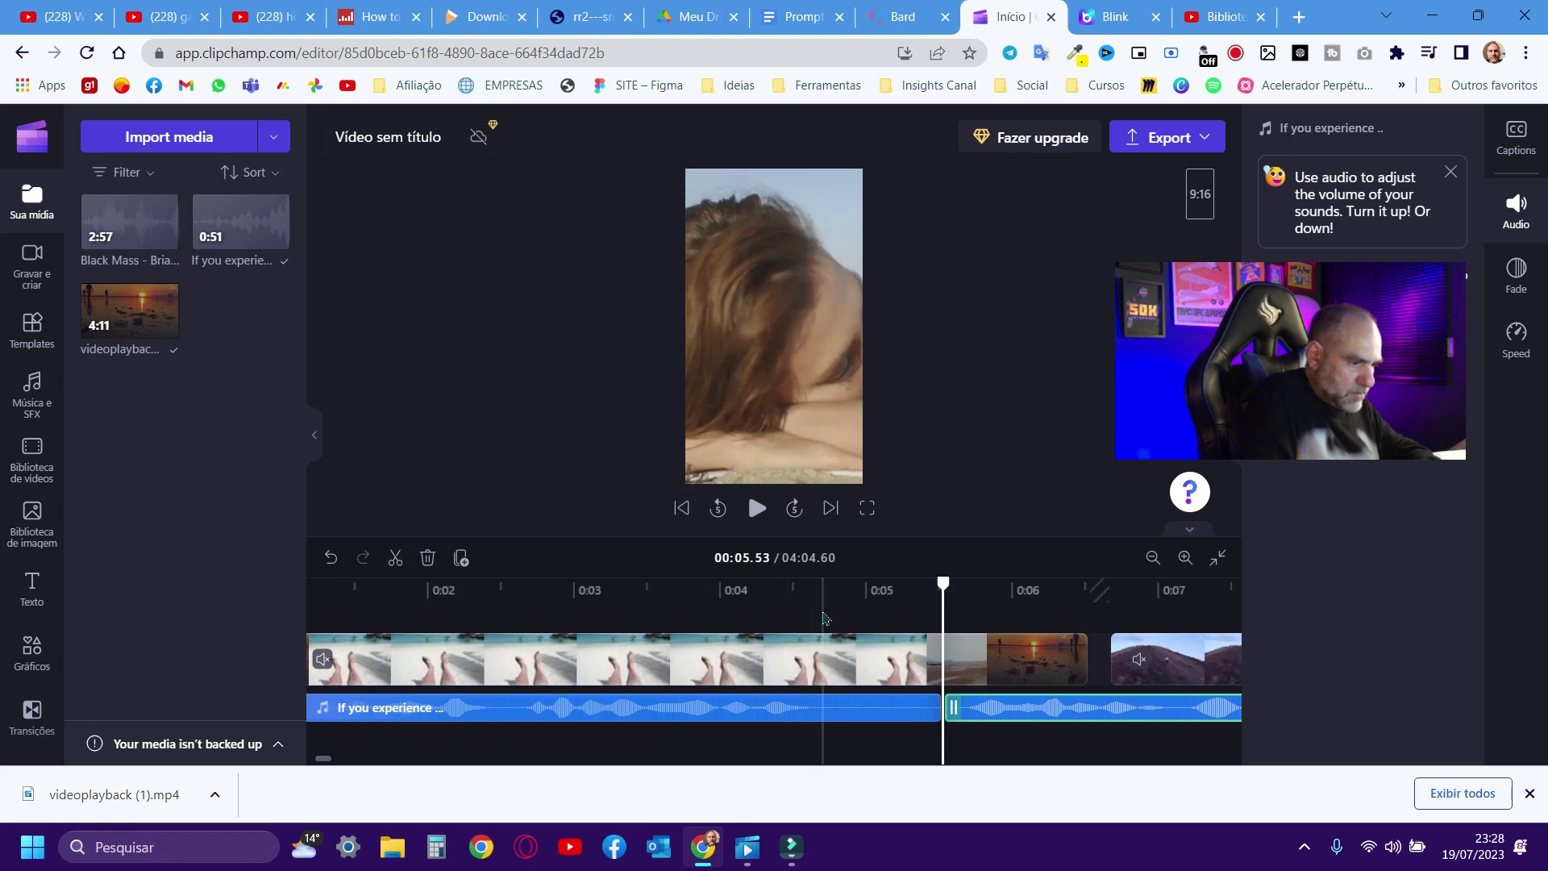
click(822, 615)
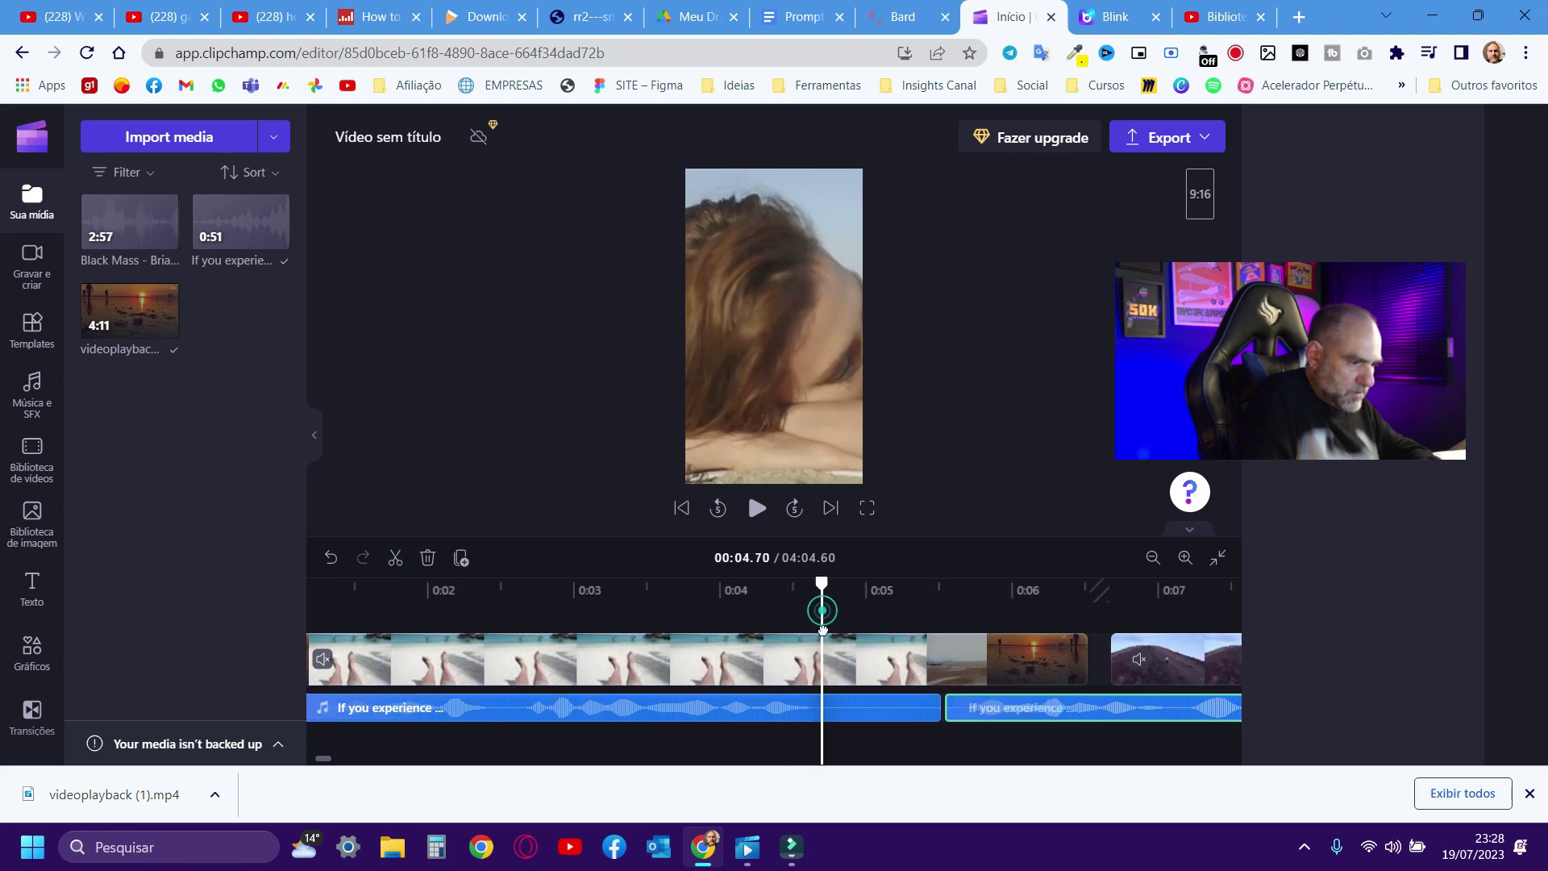
click(395, 558)
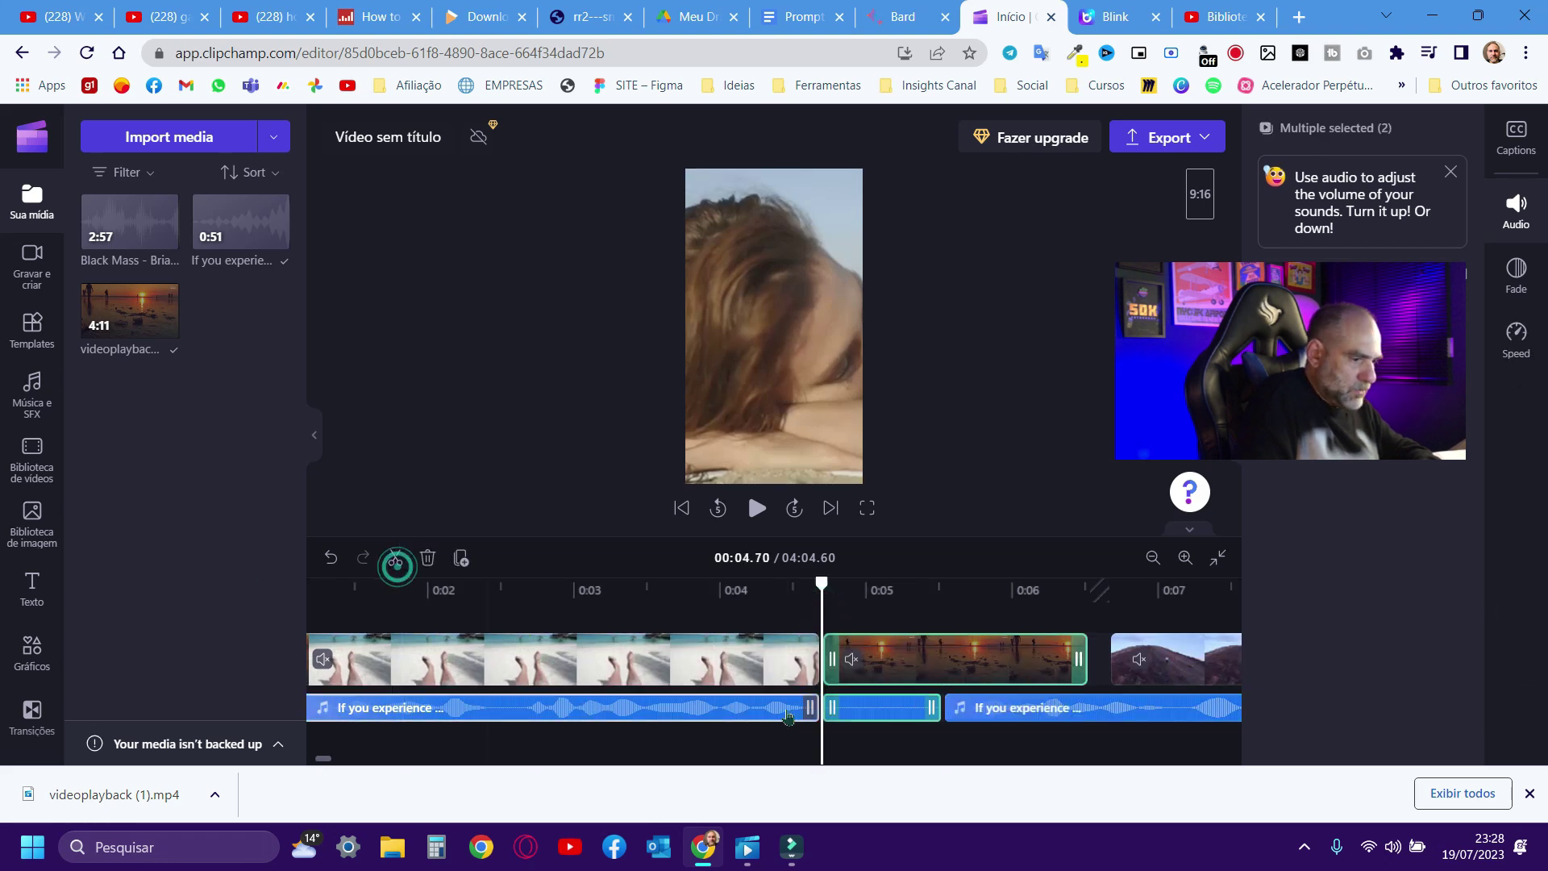
key(Delete)
click(883, 709)
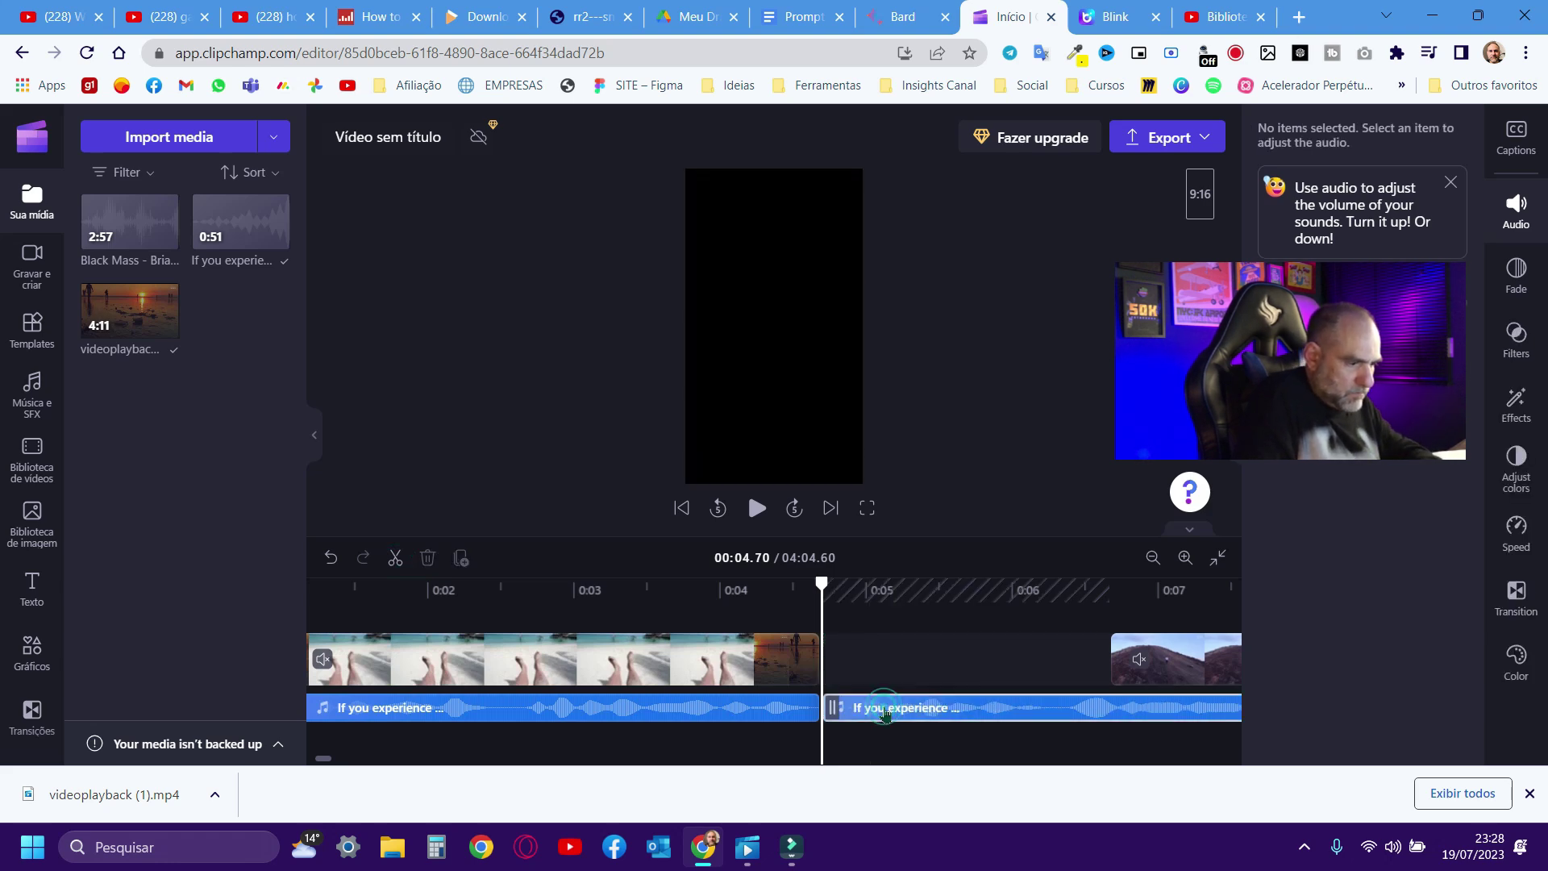
Step: Move the hillside segment directly after the shortened beach segment and extend its end by about 2.5 seconds during playback
drag(1181, 657, 883, 657)
click(739, 587)
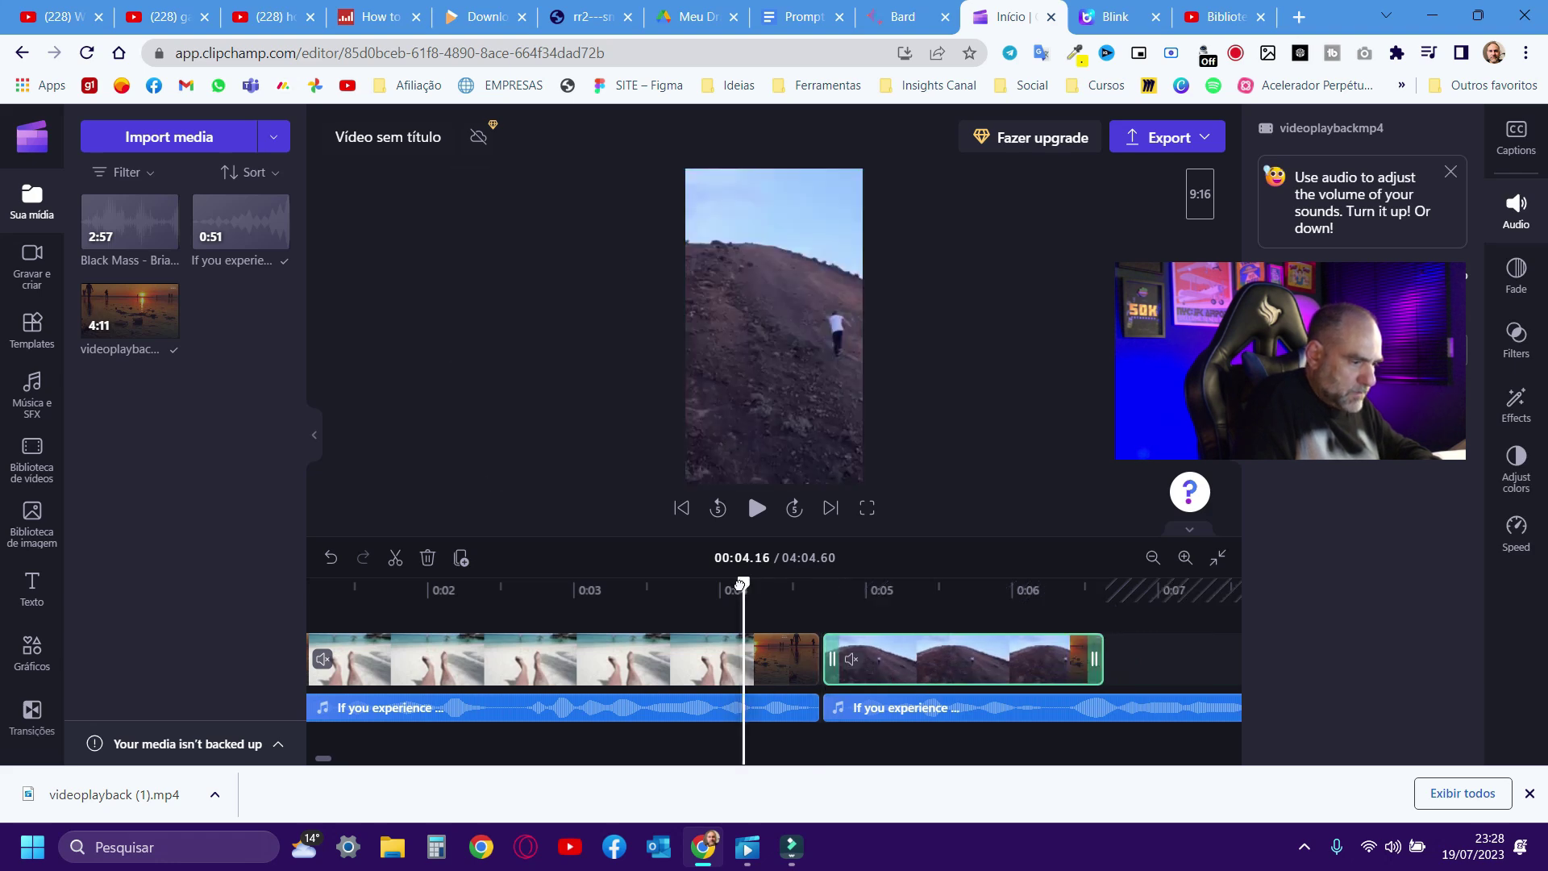
key(space)
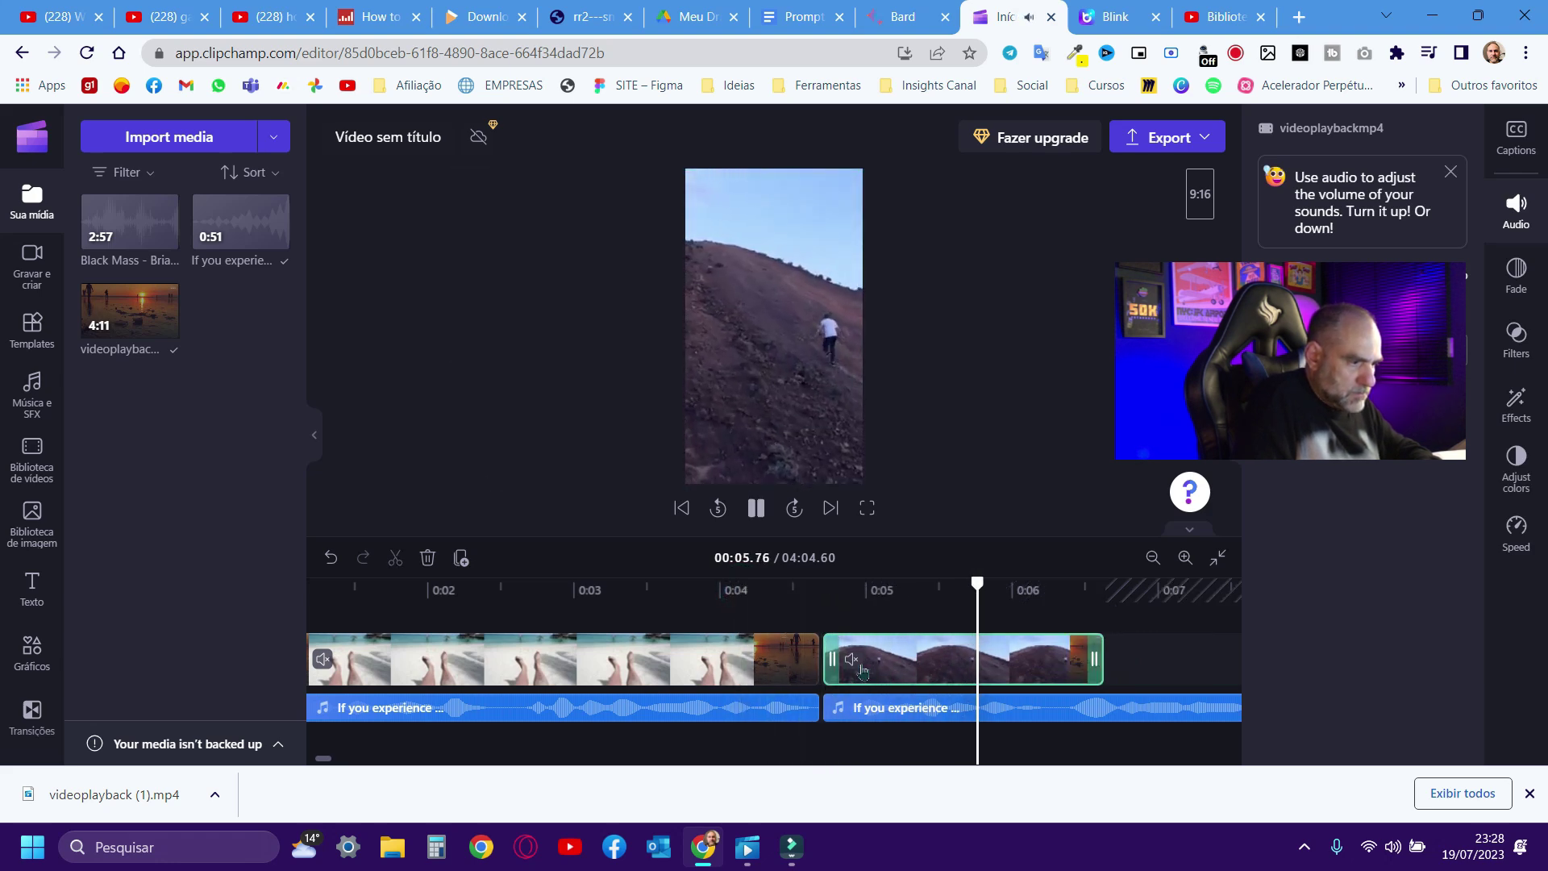
scroll(395, 761, right, 5)
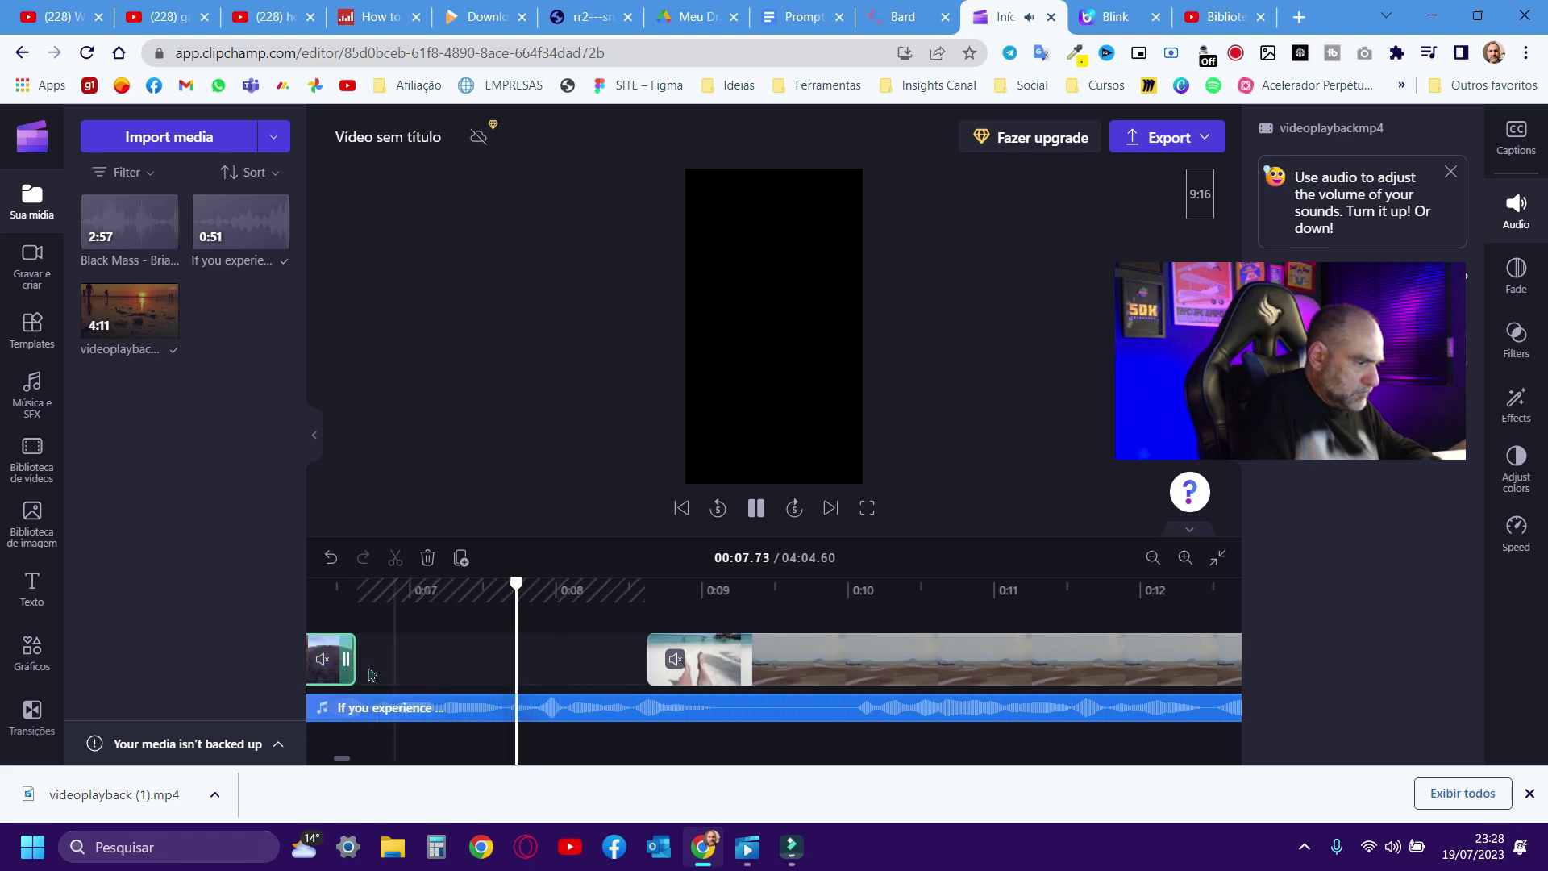
drag(347, 659, 708, 668)
Step: Split the narration audio at 00:09.66 and play back the section that follows up to about 00:13.50
click(742, 710)
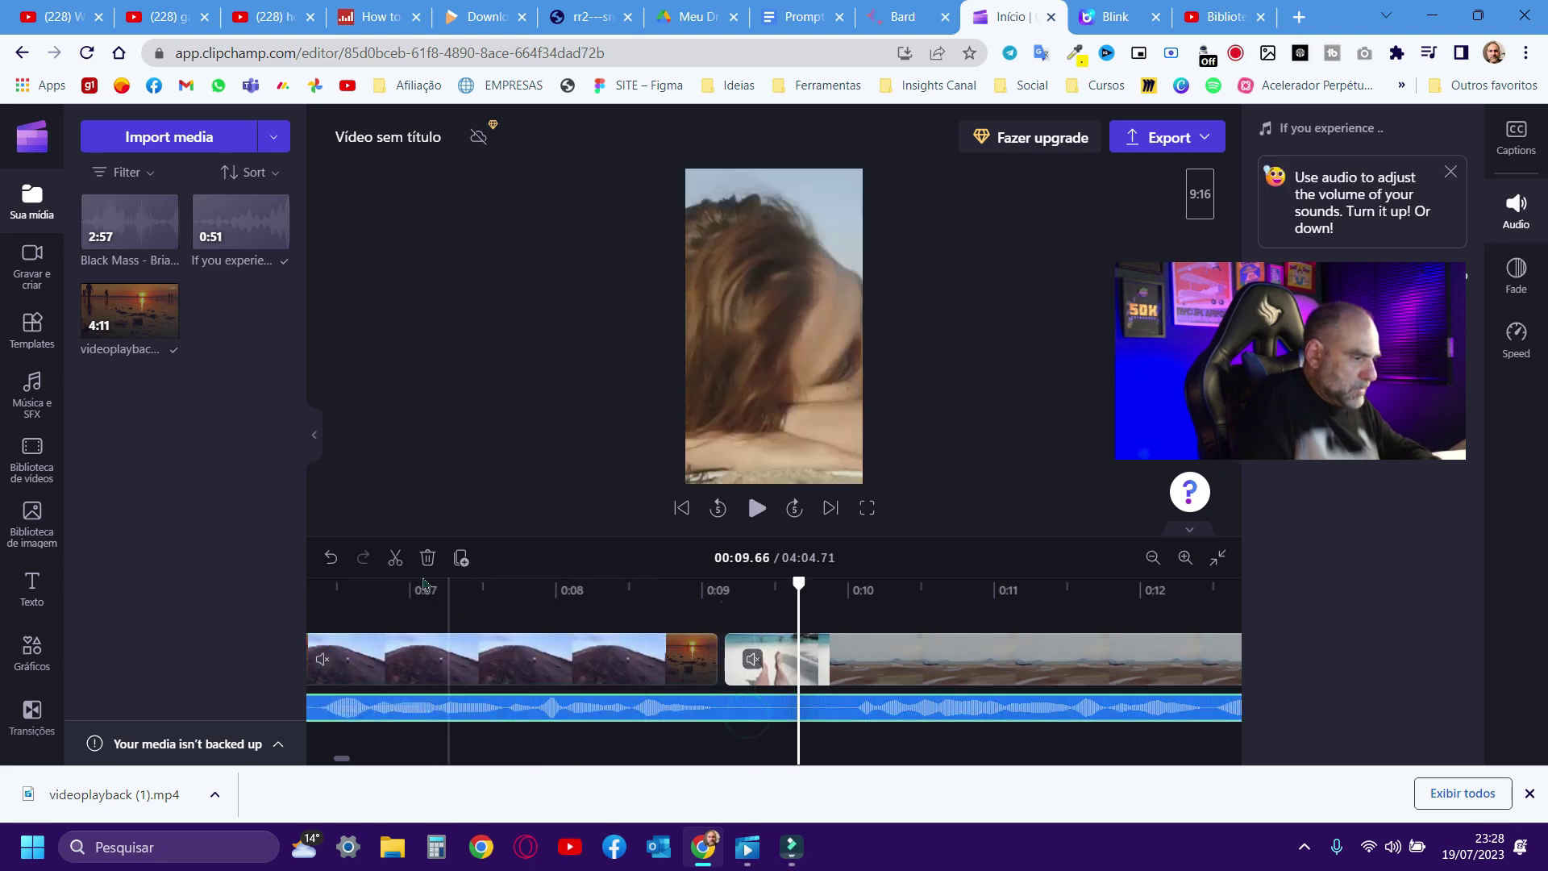
click(395, 558)
click(825, 749)
key(space)
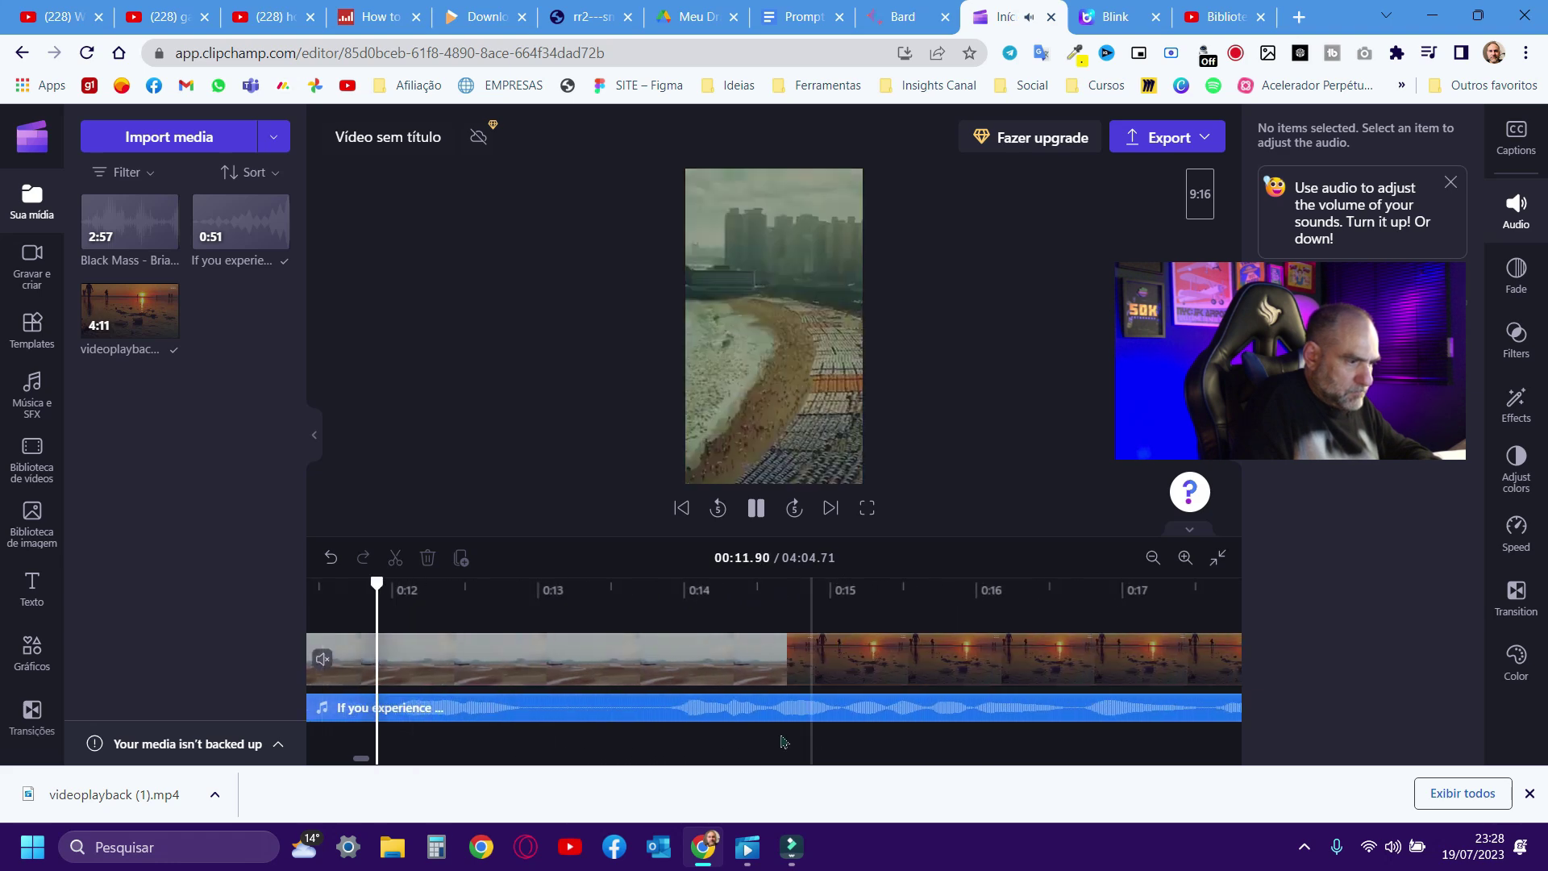
key(space)
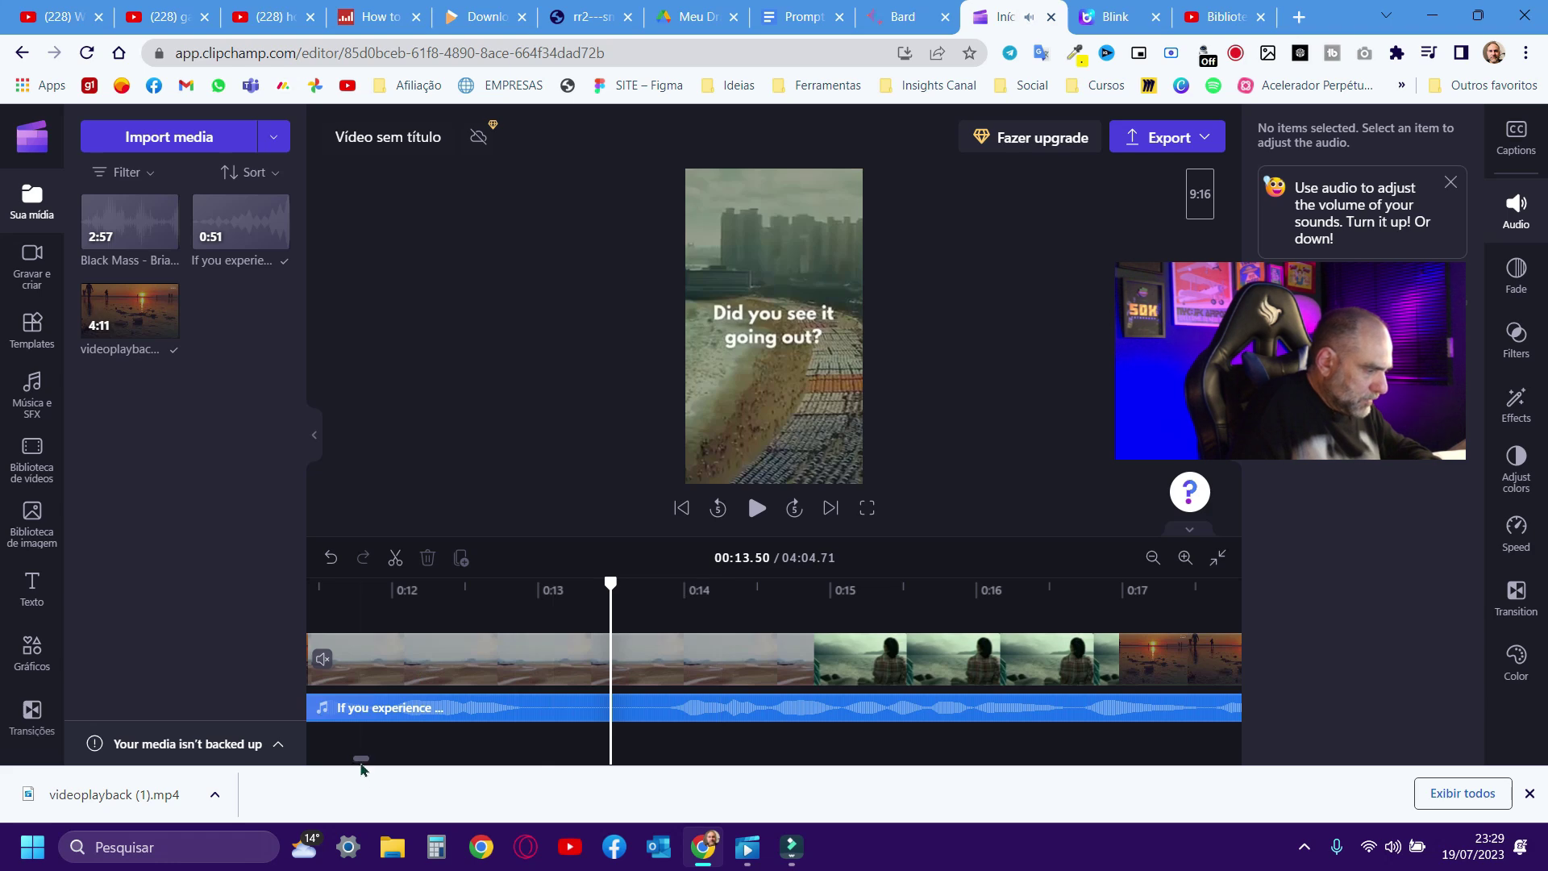
Step: Examine the uncut footage at several points between 00:20 and 01:25 for shots that match the narration
drag(360, 762, 384, 759)
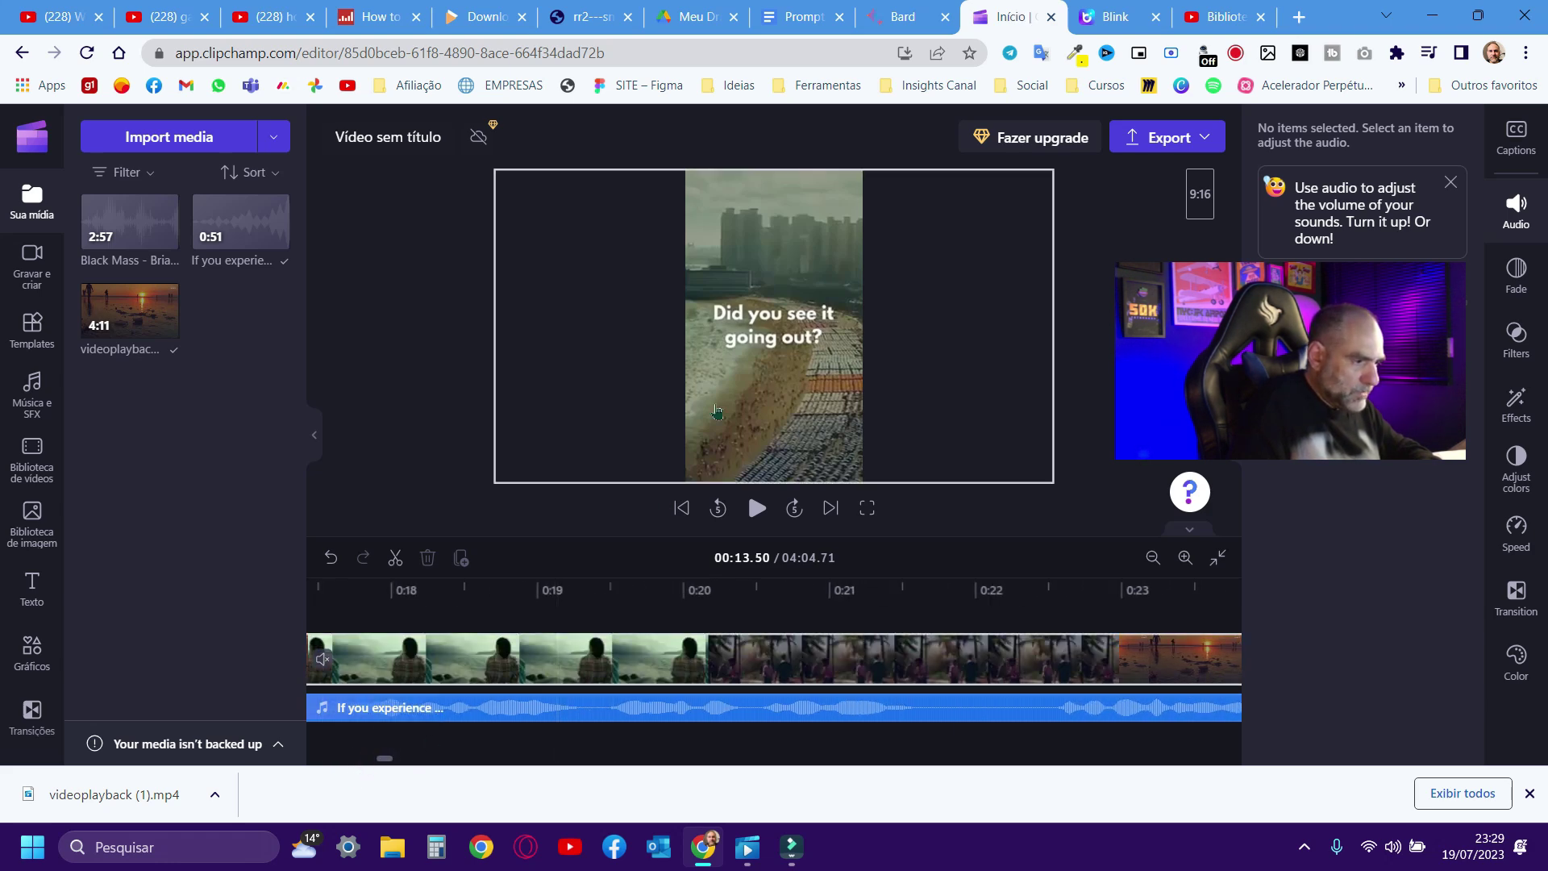
click(735, 615)
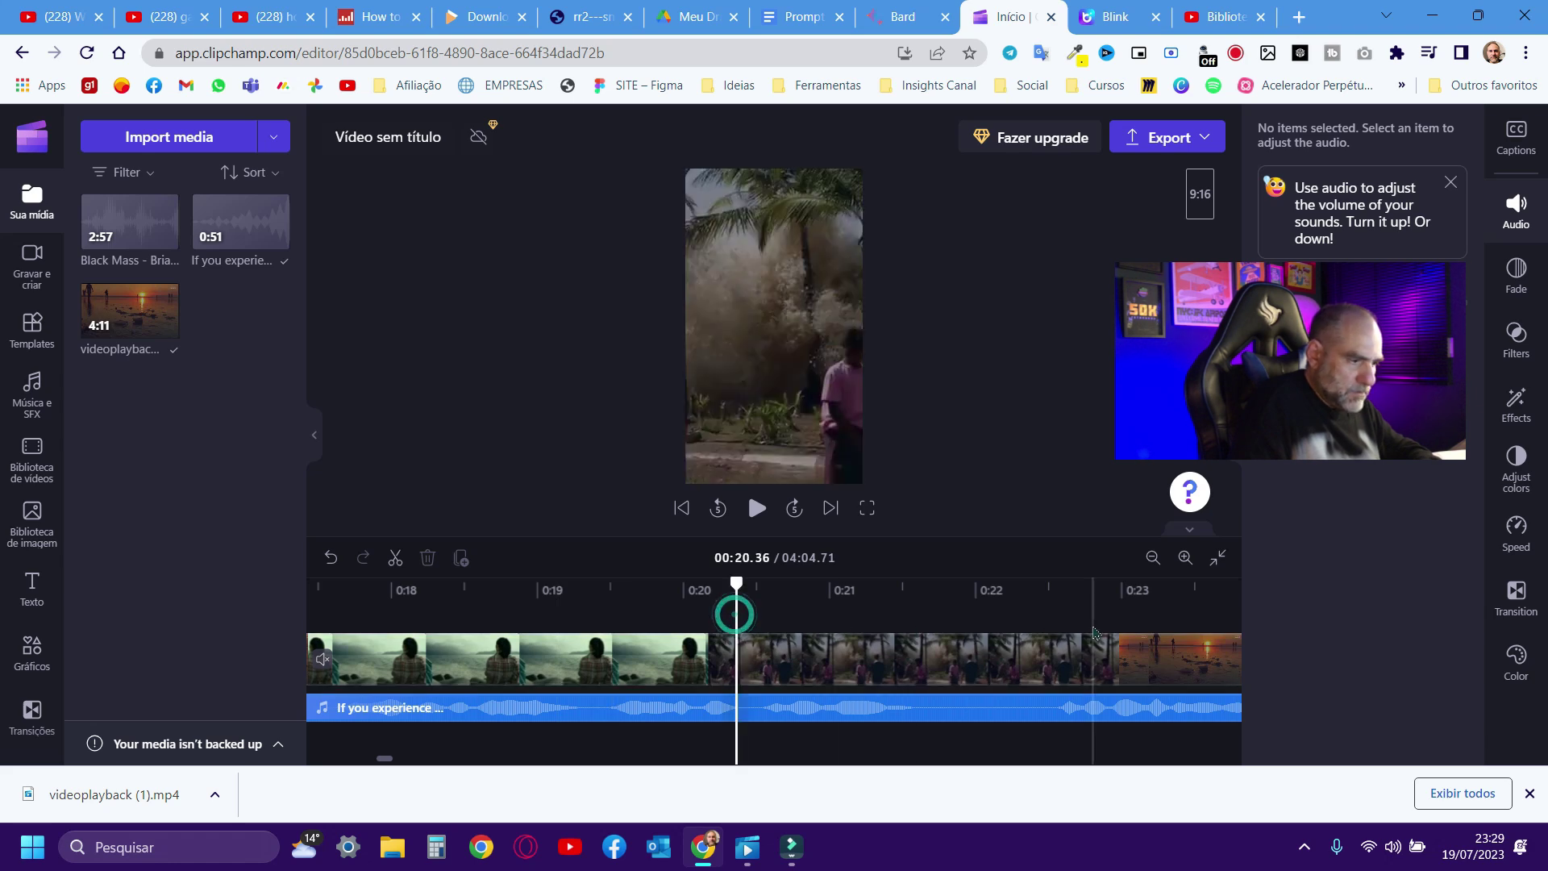
click(1115, 625)
click(1181, 633)
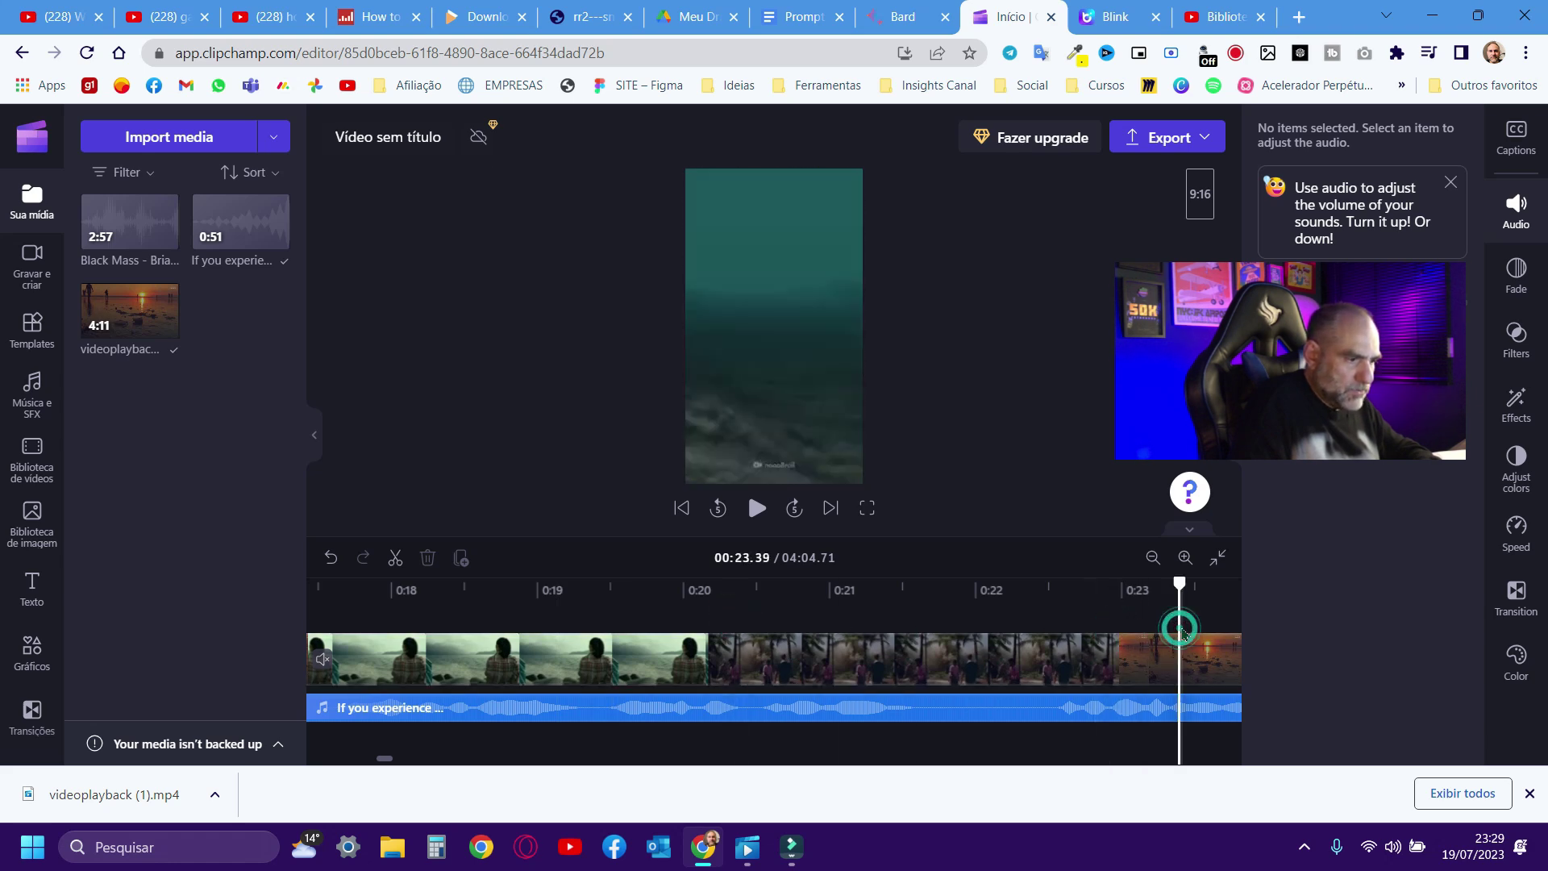
scroll(1183, 631, right, 15)
click(1139, 617)
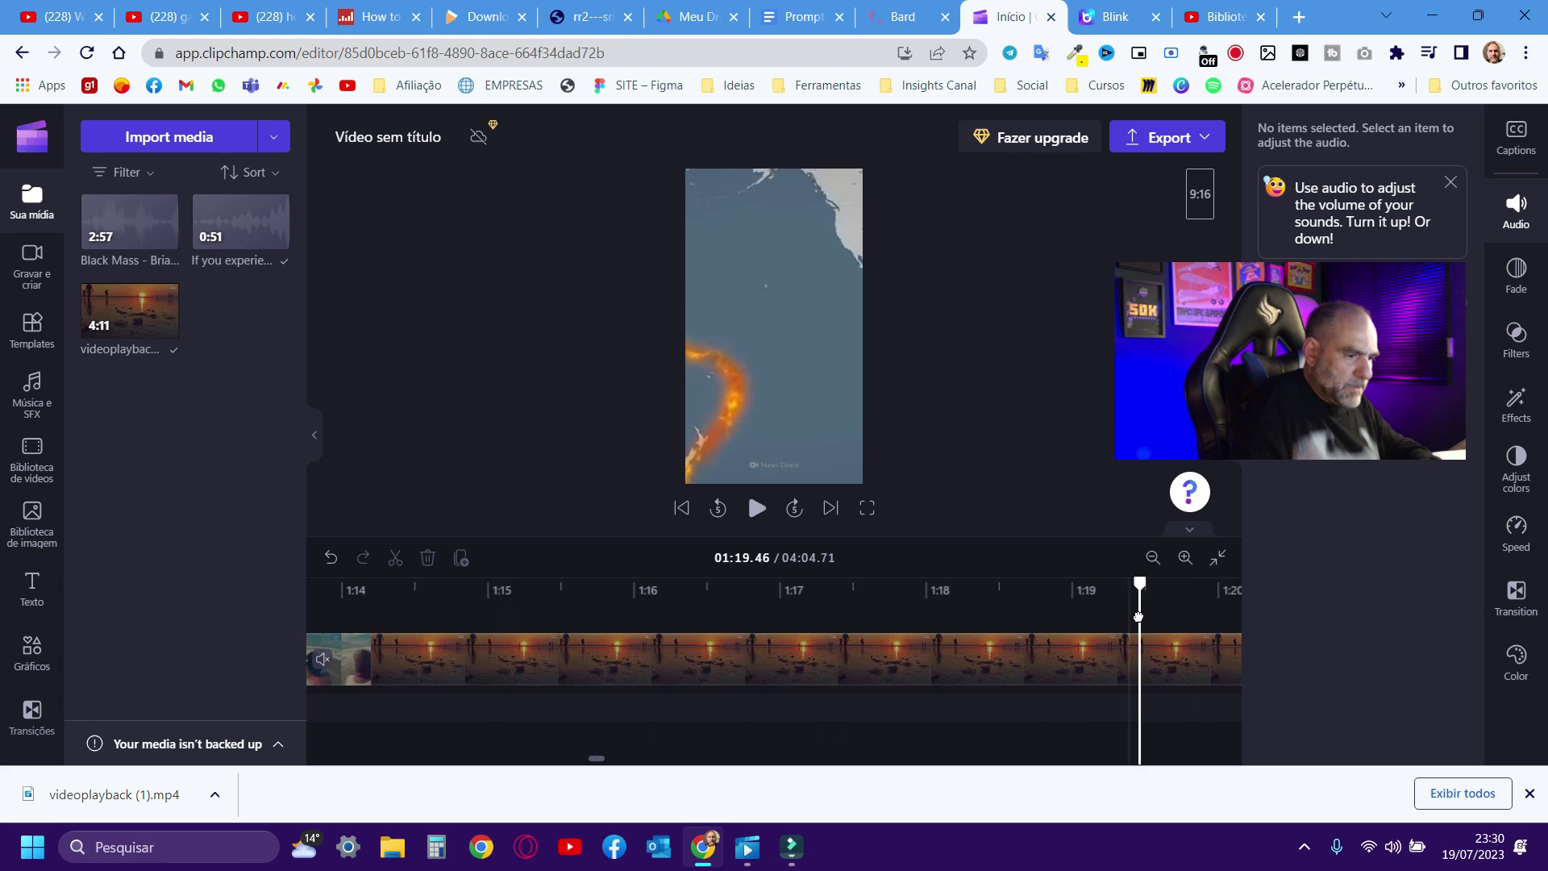
scroll(1145, 616, right, 5)
click(1171, 616)
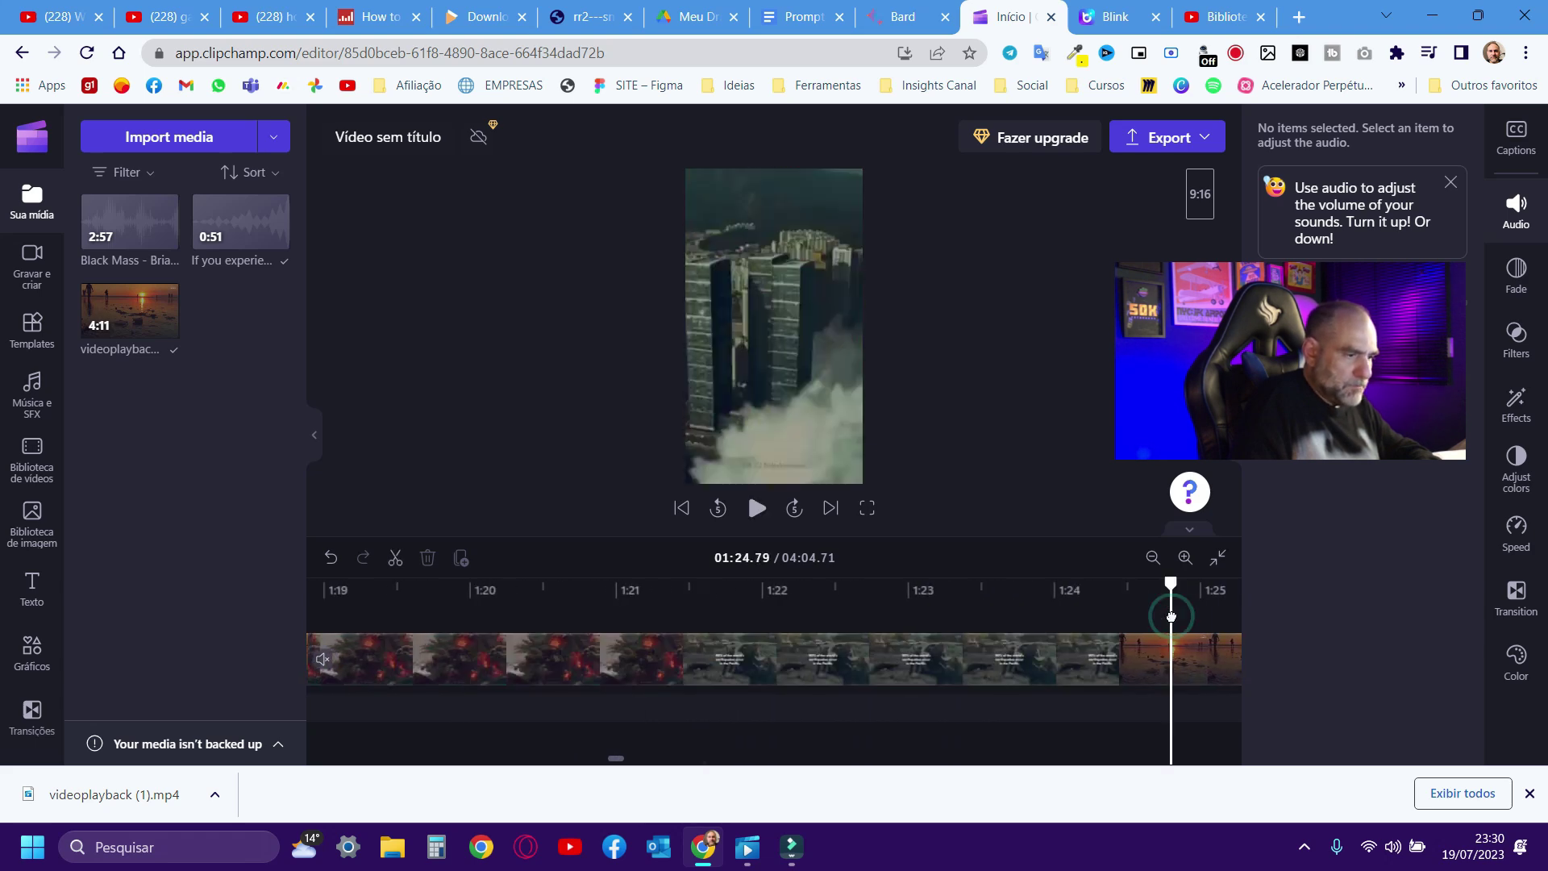
Step: Play and sample the footage from about 01:24.70 to 01:35.00, checking the earthquake and tsunami shots for usable material
drag(1151, 623, 454, 606)
click(895, 663)
click(1153, 619)
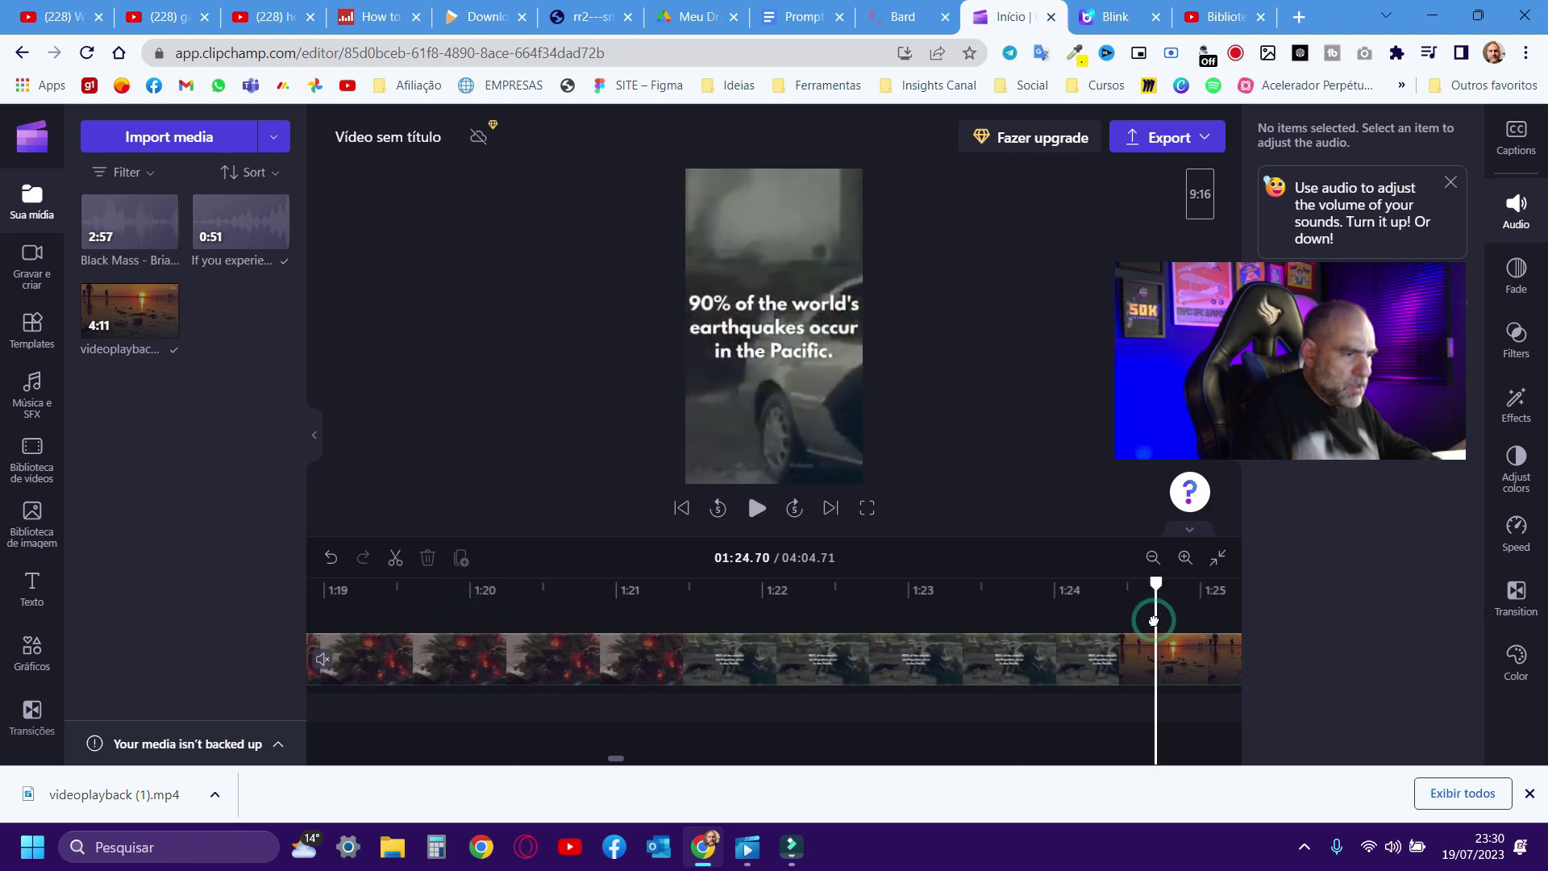
key(space)
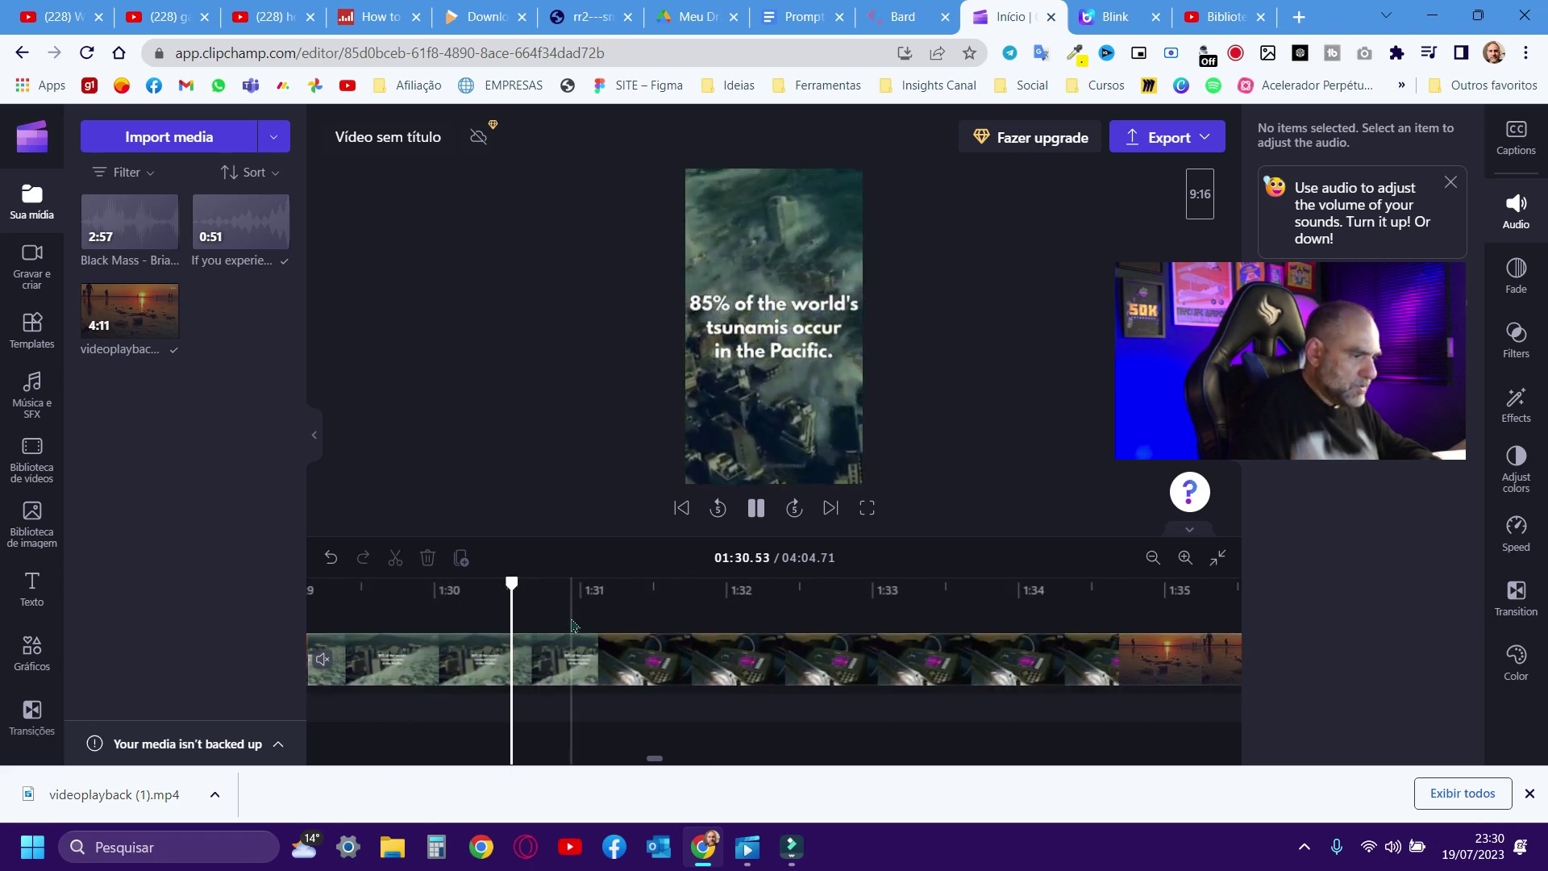
key(space)
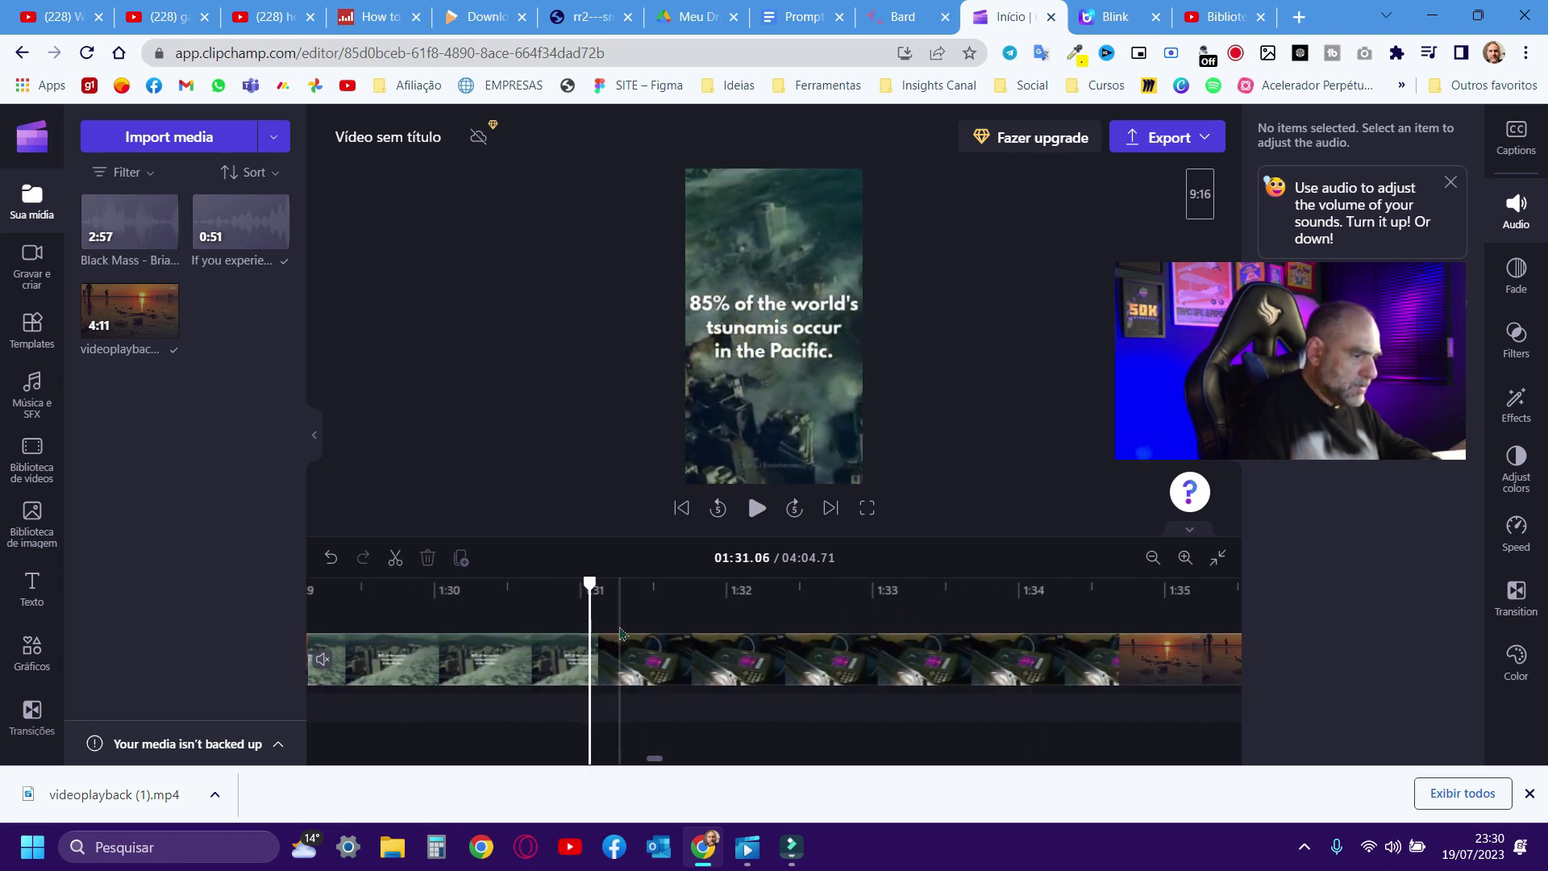
click(650, 629)
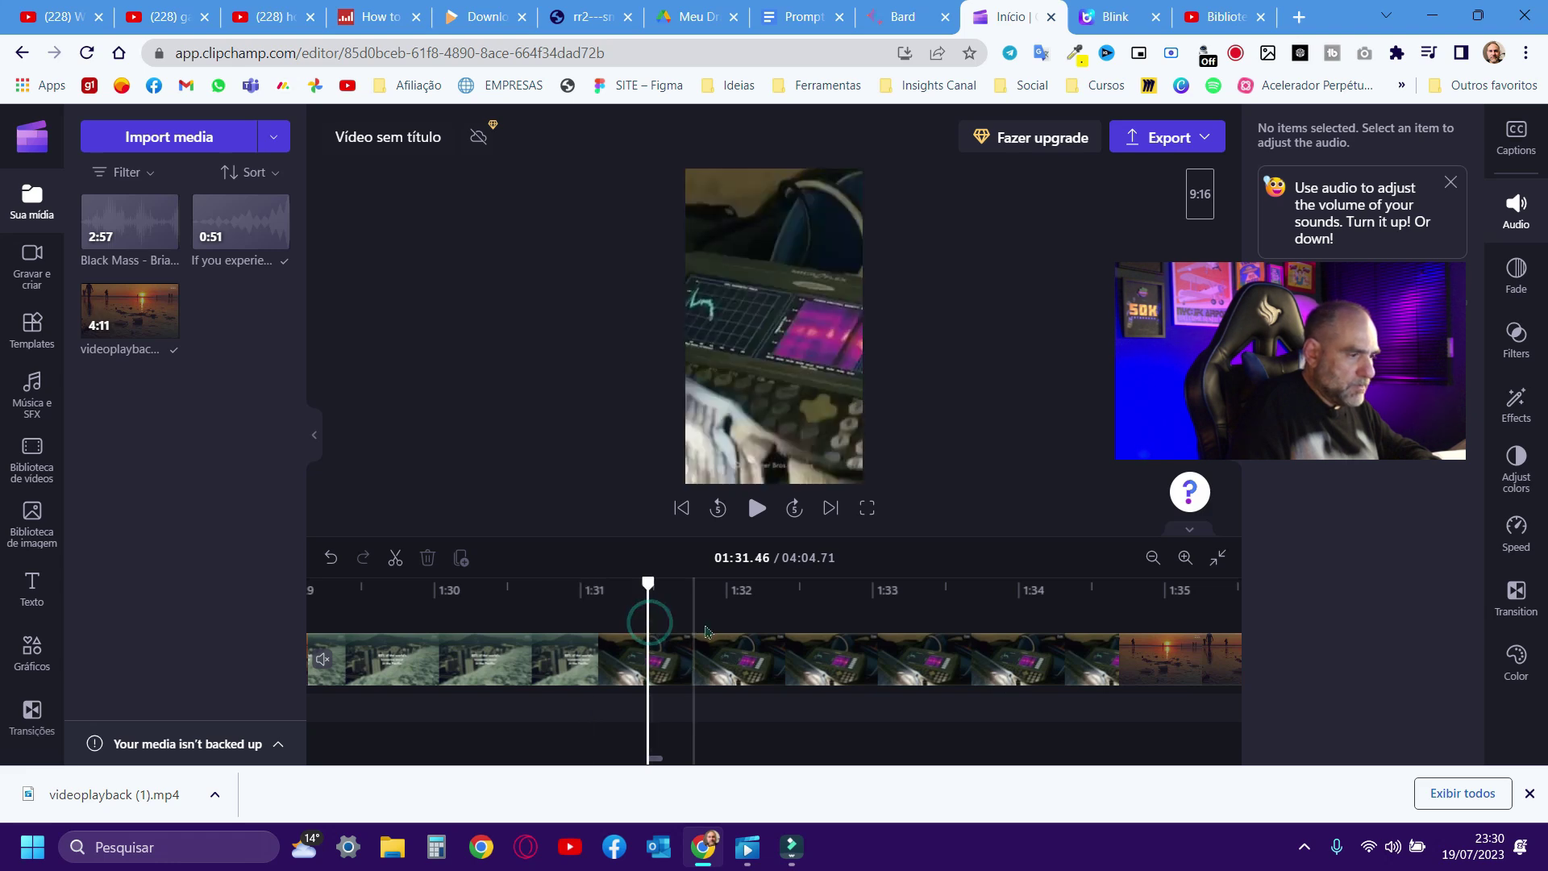
click(750, 619)
click(1162, 621)
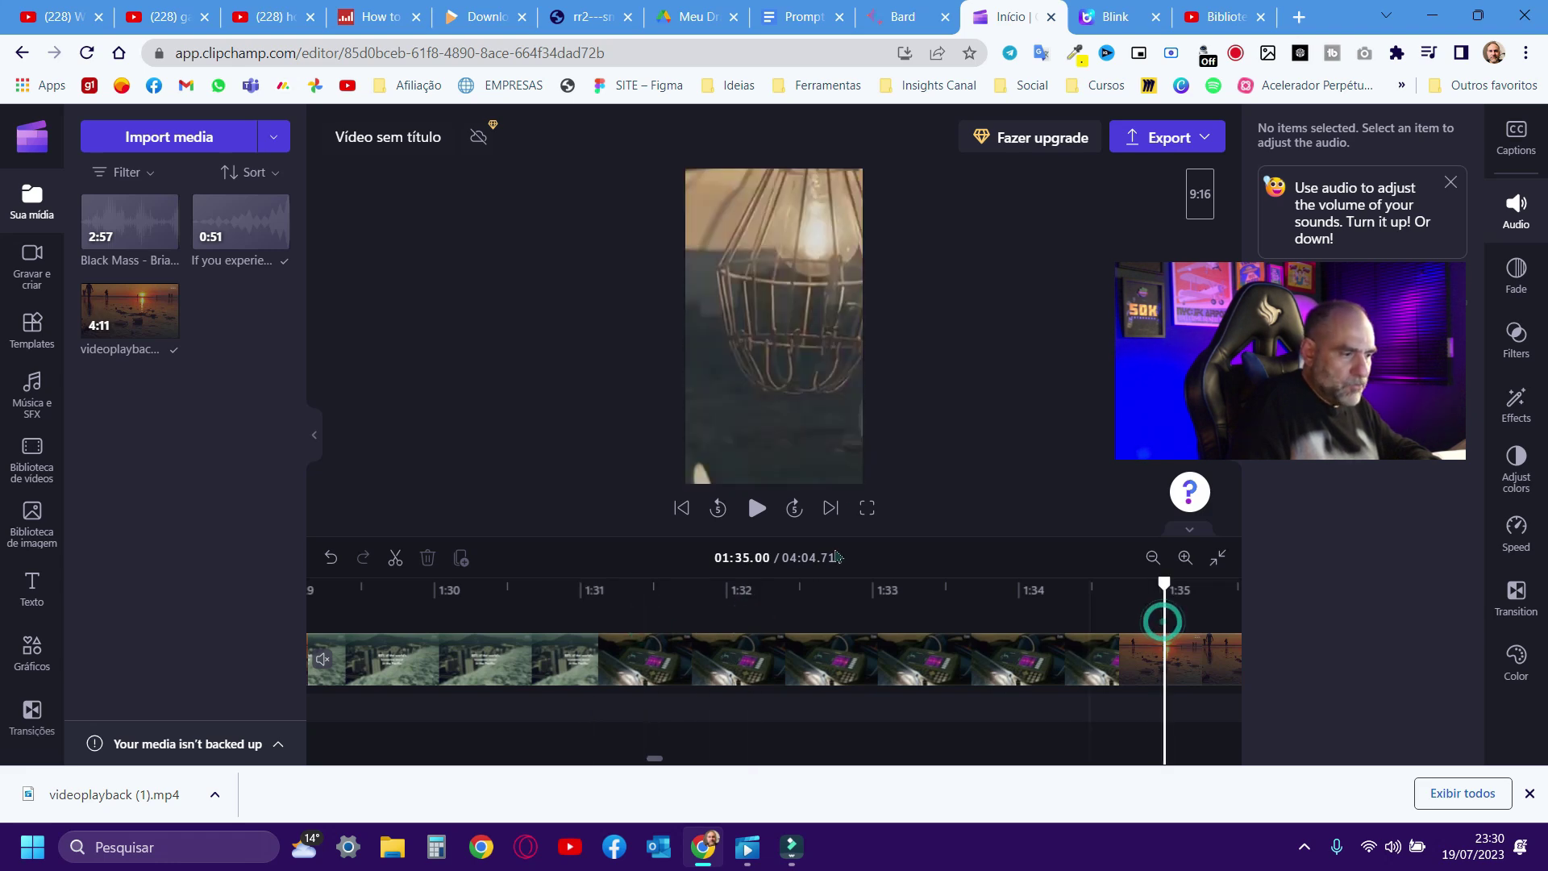
click(949, 678)
Step: Add the Black Mass music file under the narration, beginning at the start of the timeline
drag(655, 758, 204, 697)
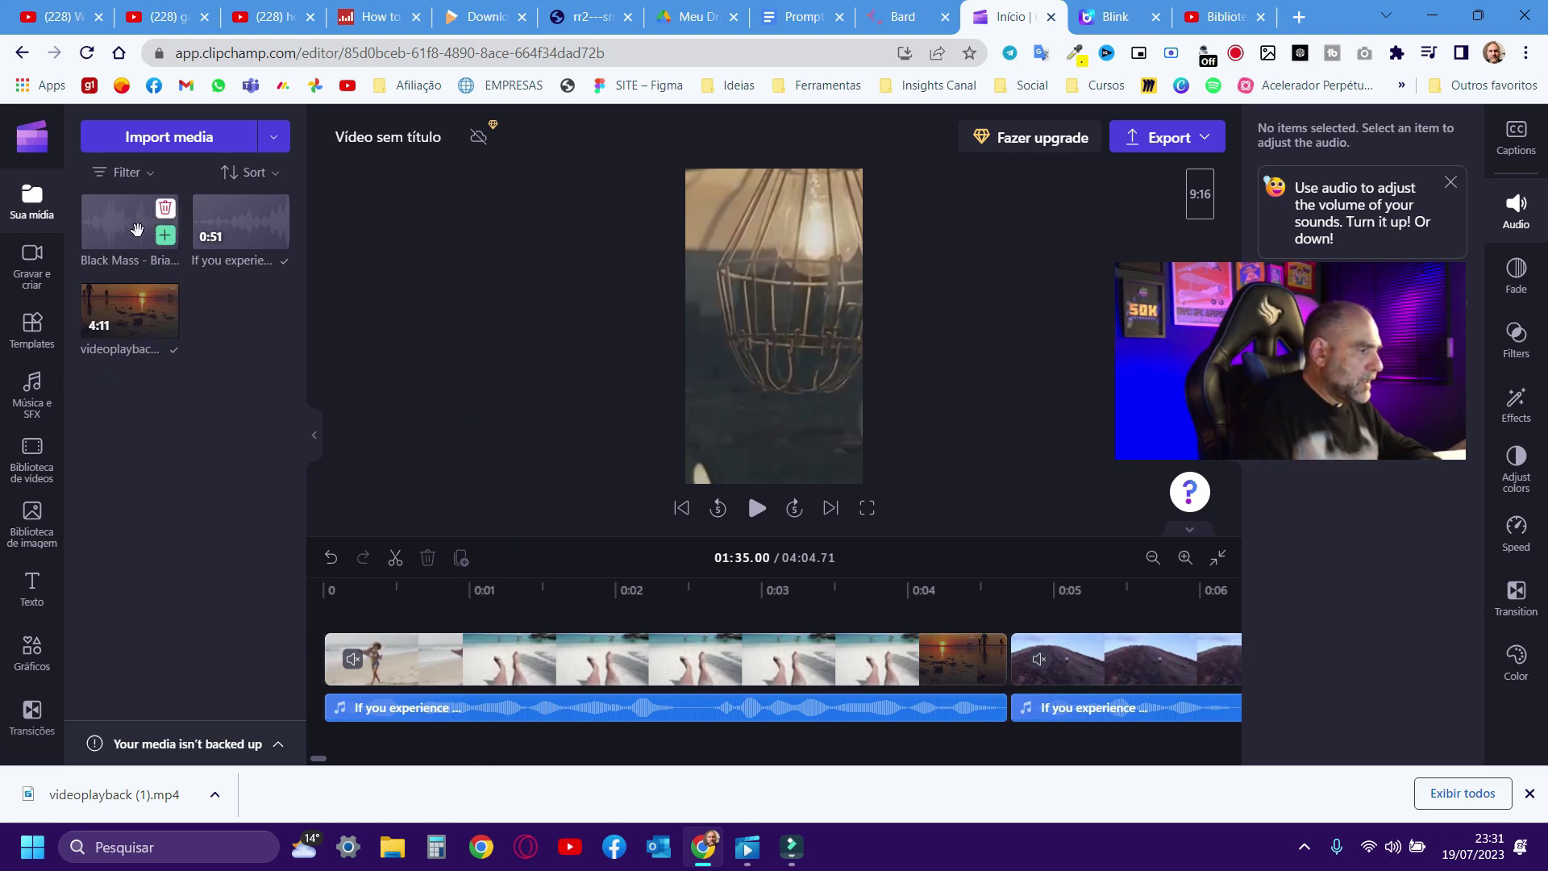
click(165, 236)
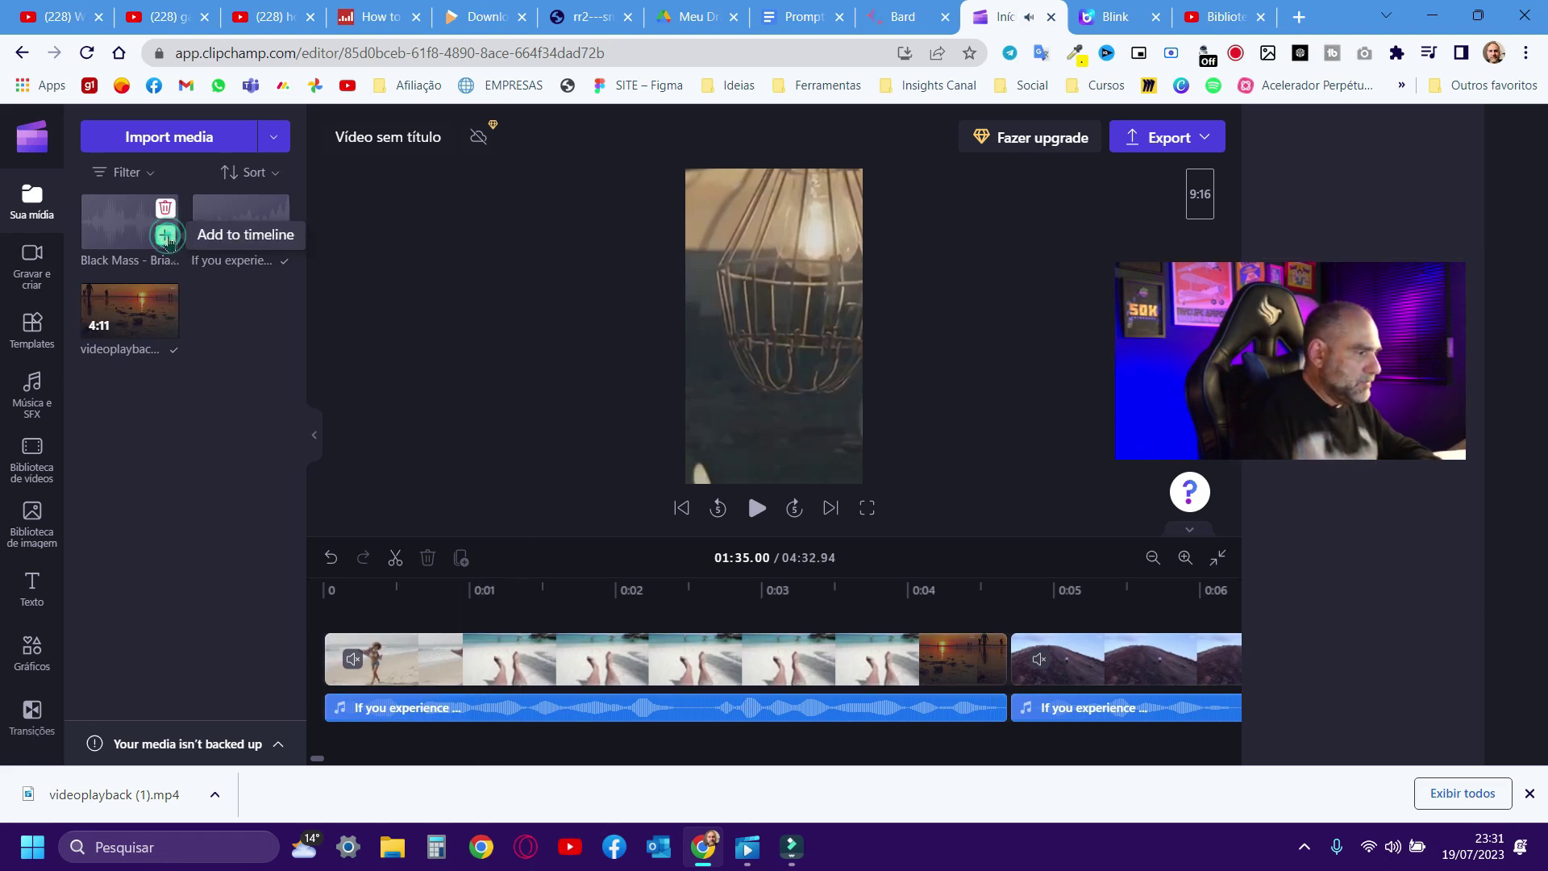
Step: Set the Black Mass music volume to 3% and play the opening from the start to check it against the narration
key(space)
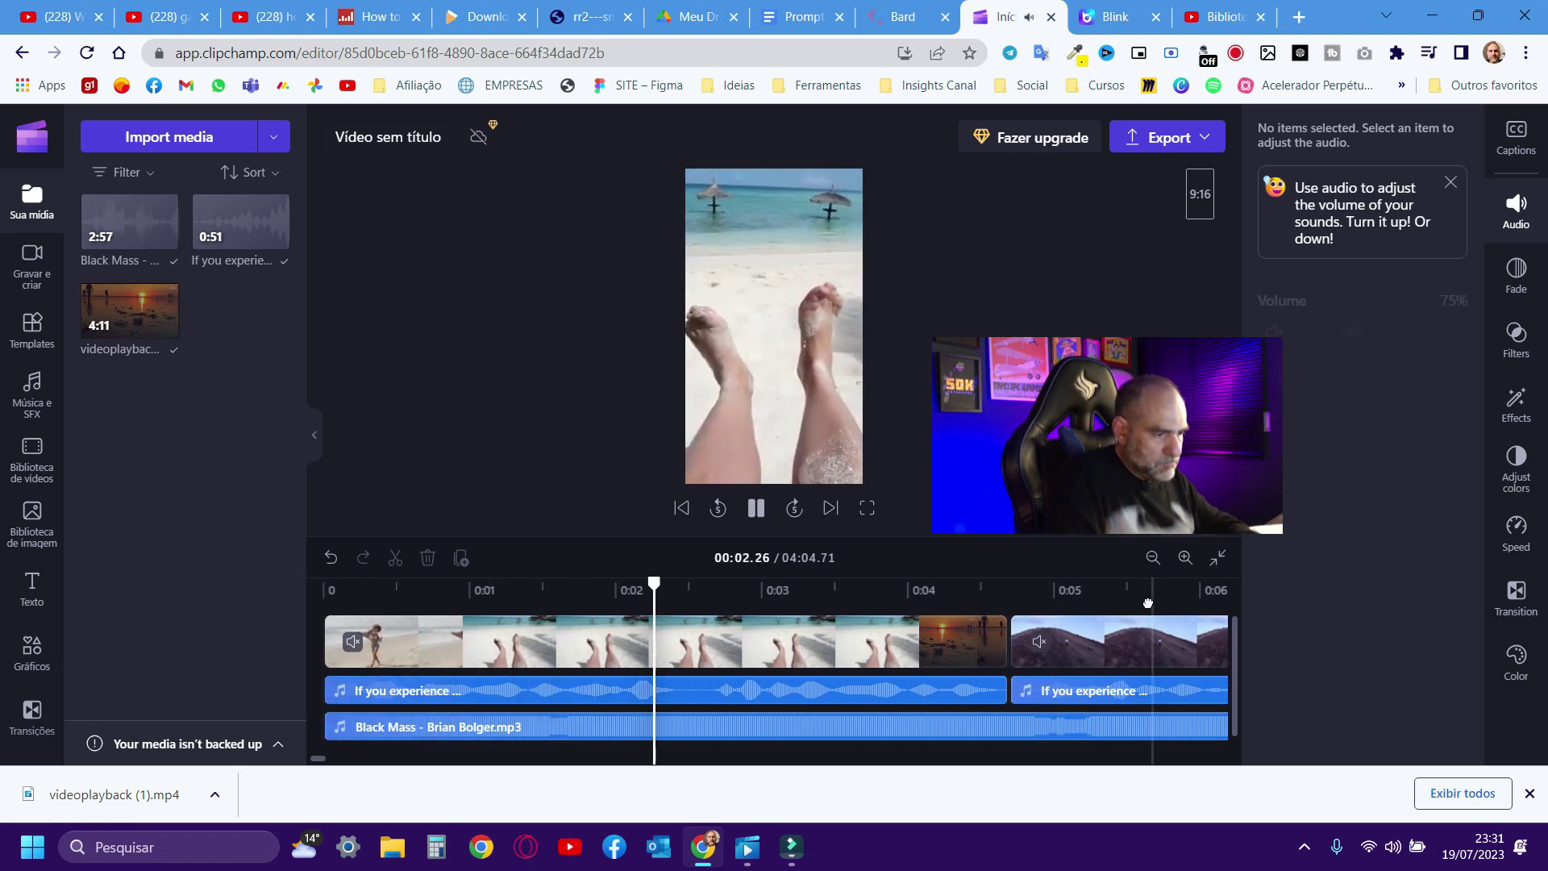
key(space)
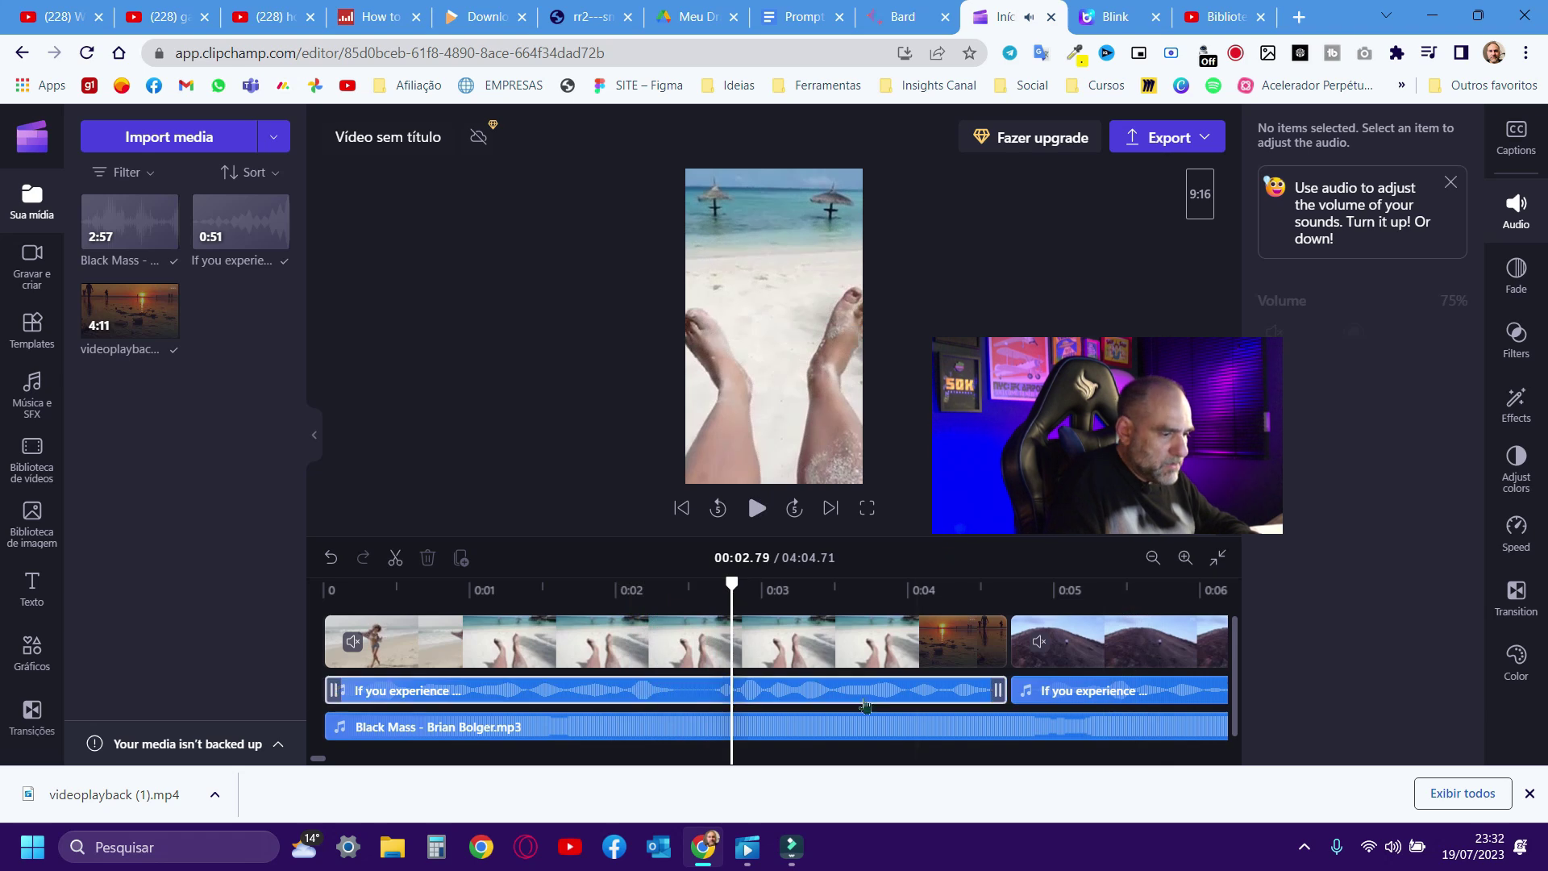
click(849, 725)
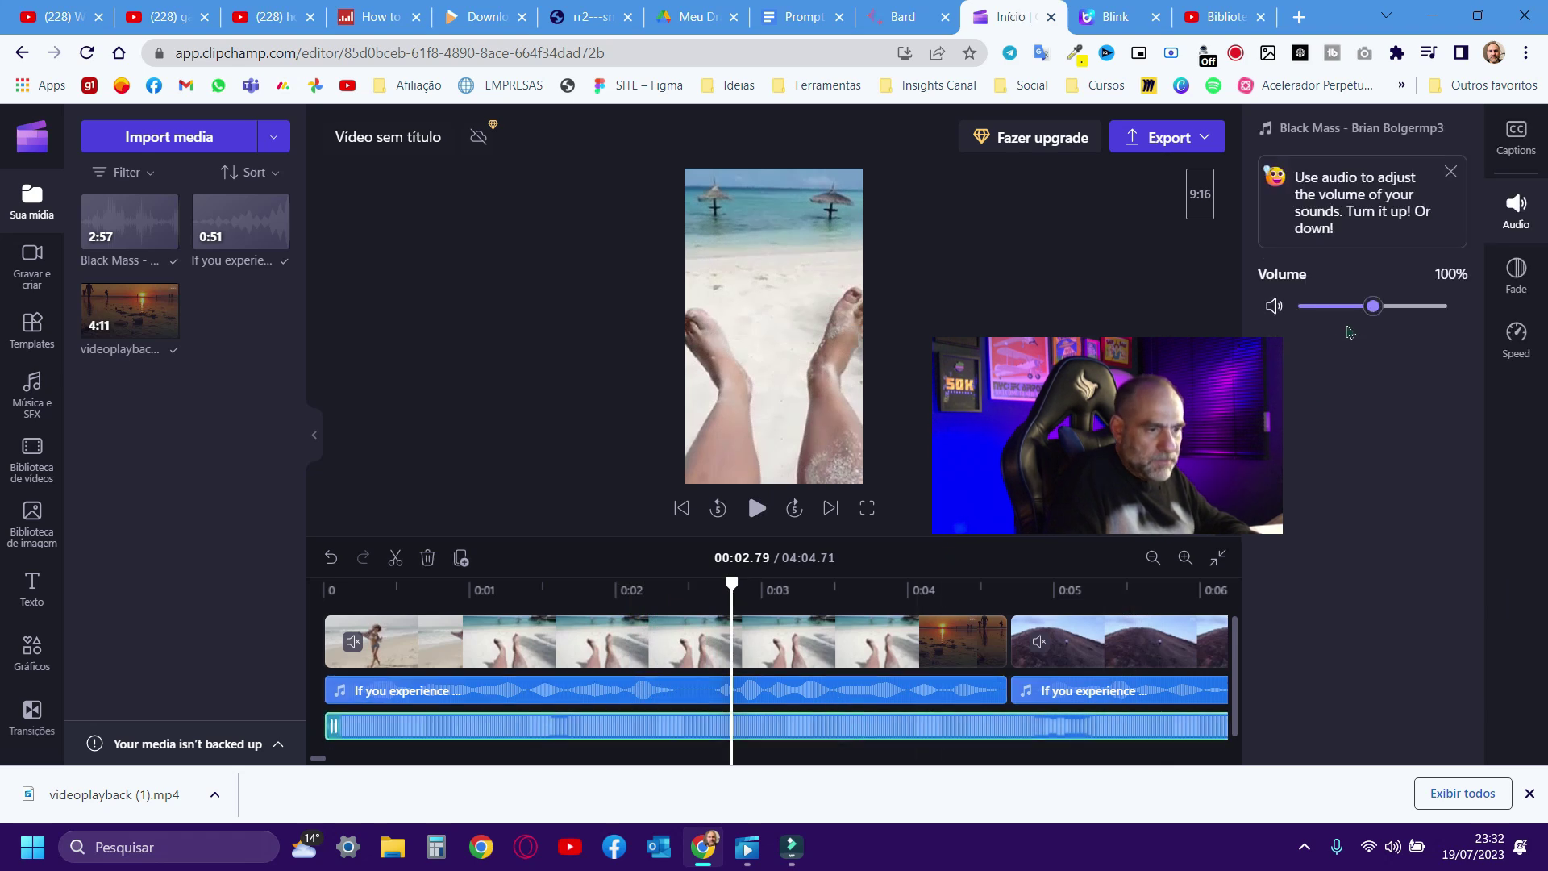
drag(1376, 314, 1301, 319)
click(682, 508)
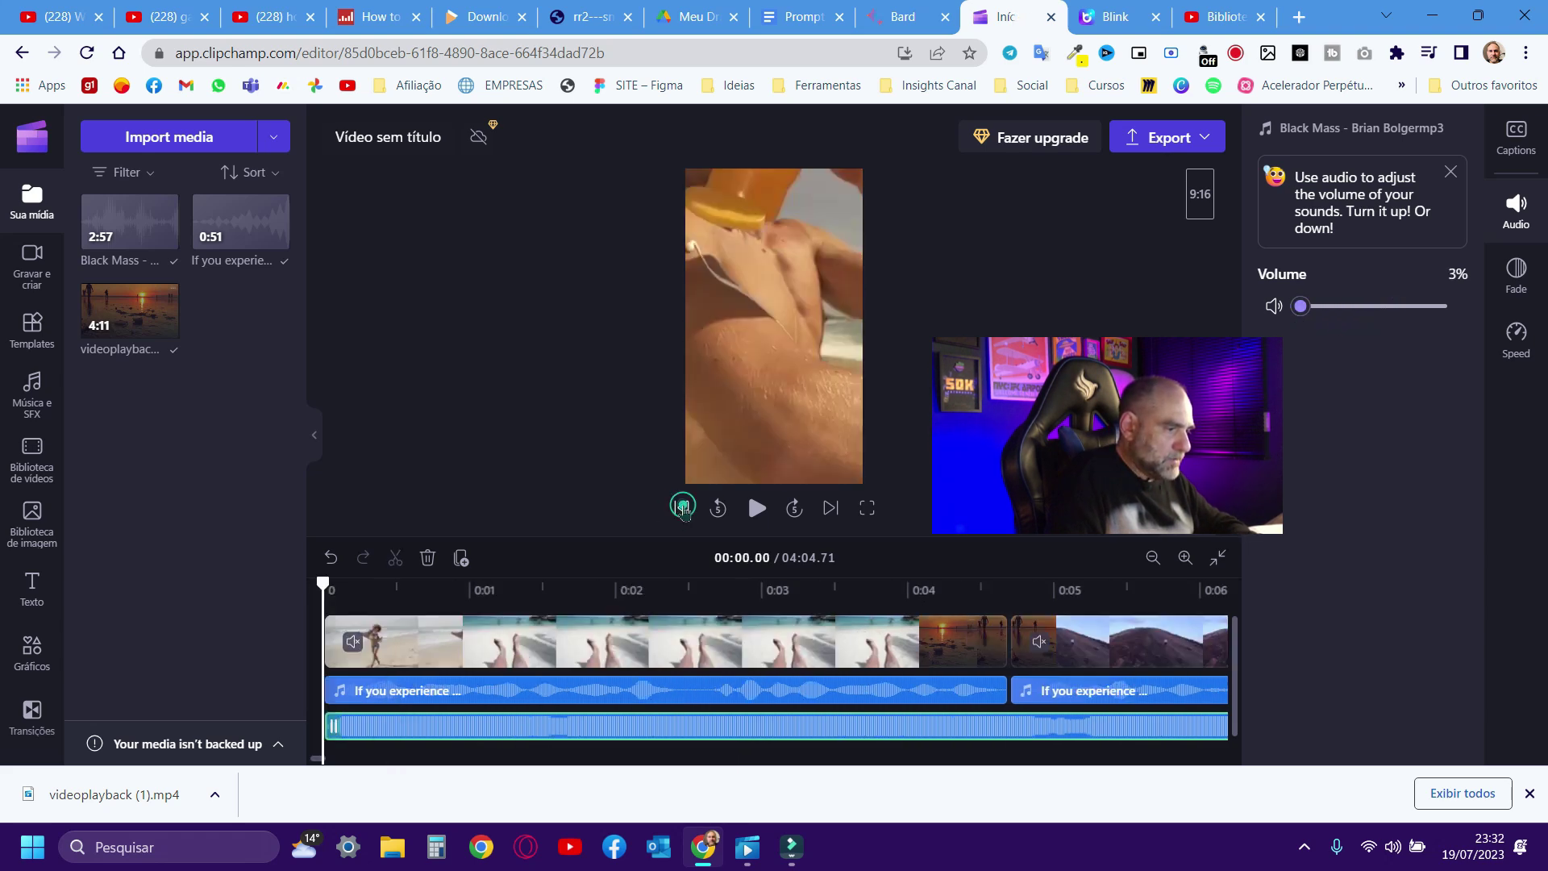
key(space)
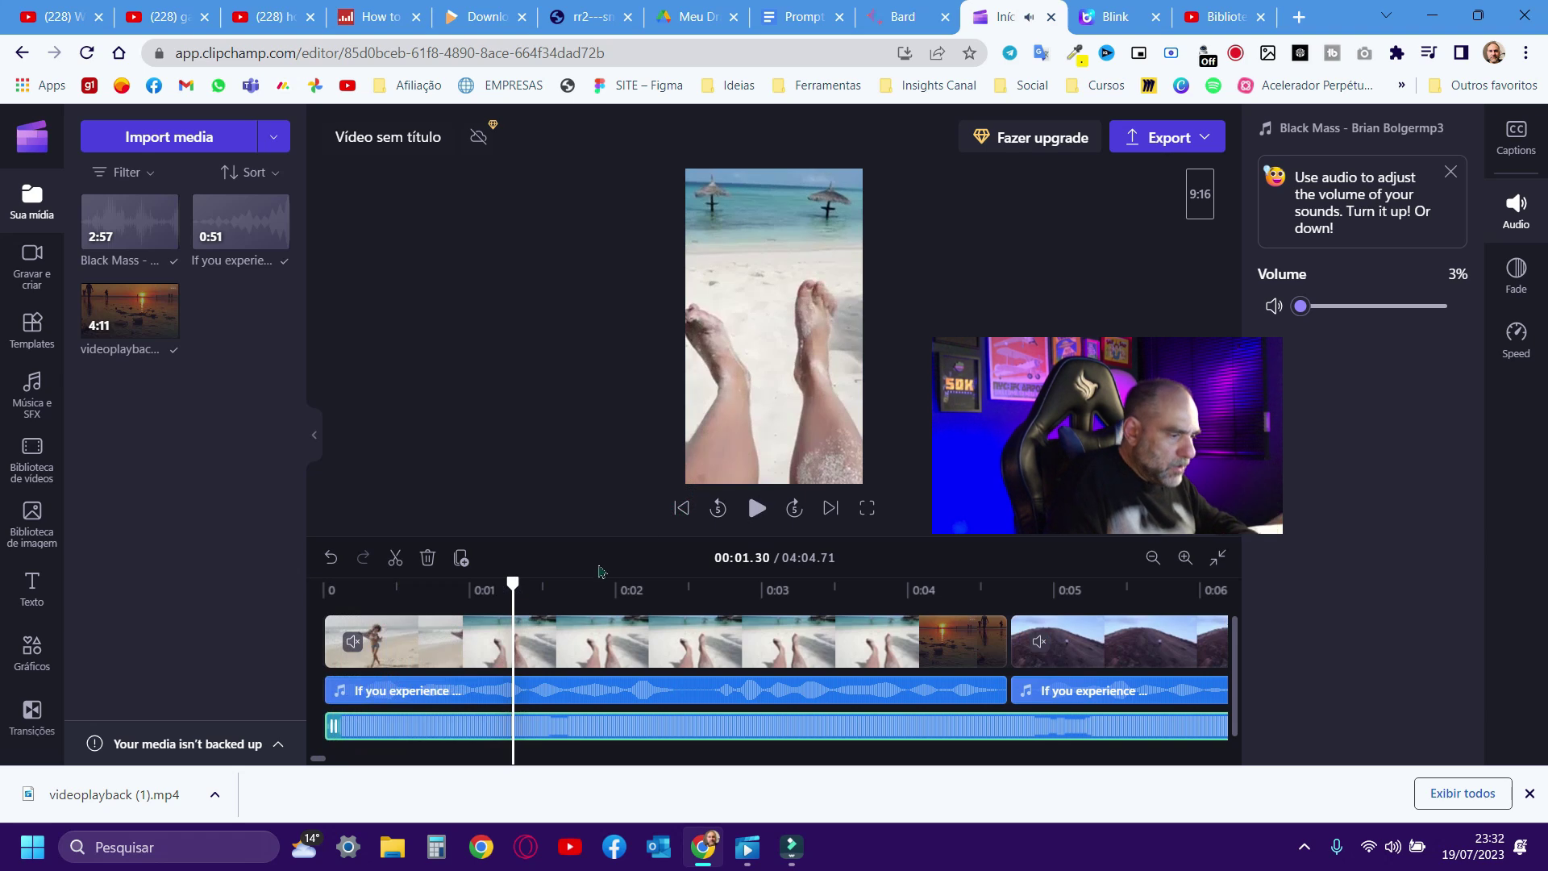
click(638, 622)
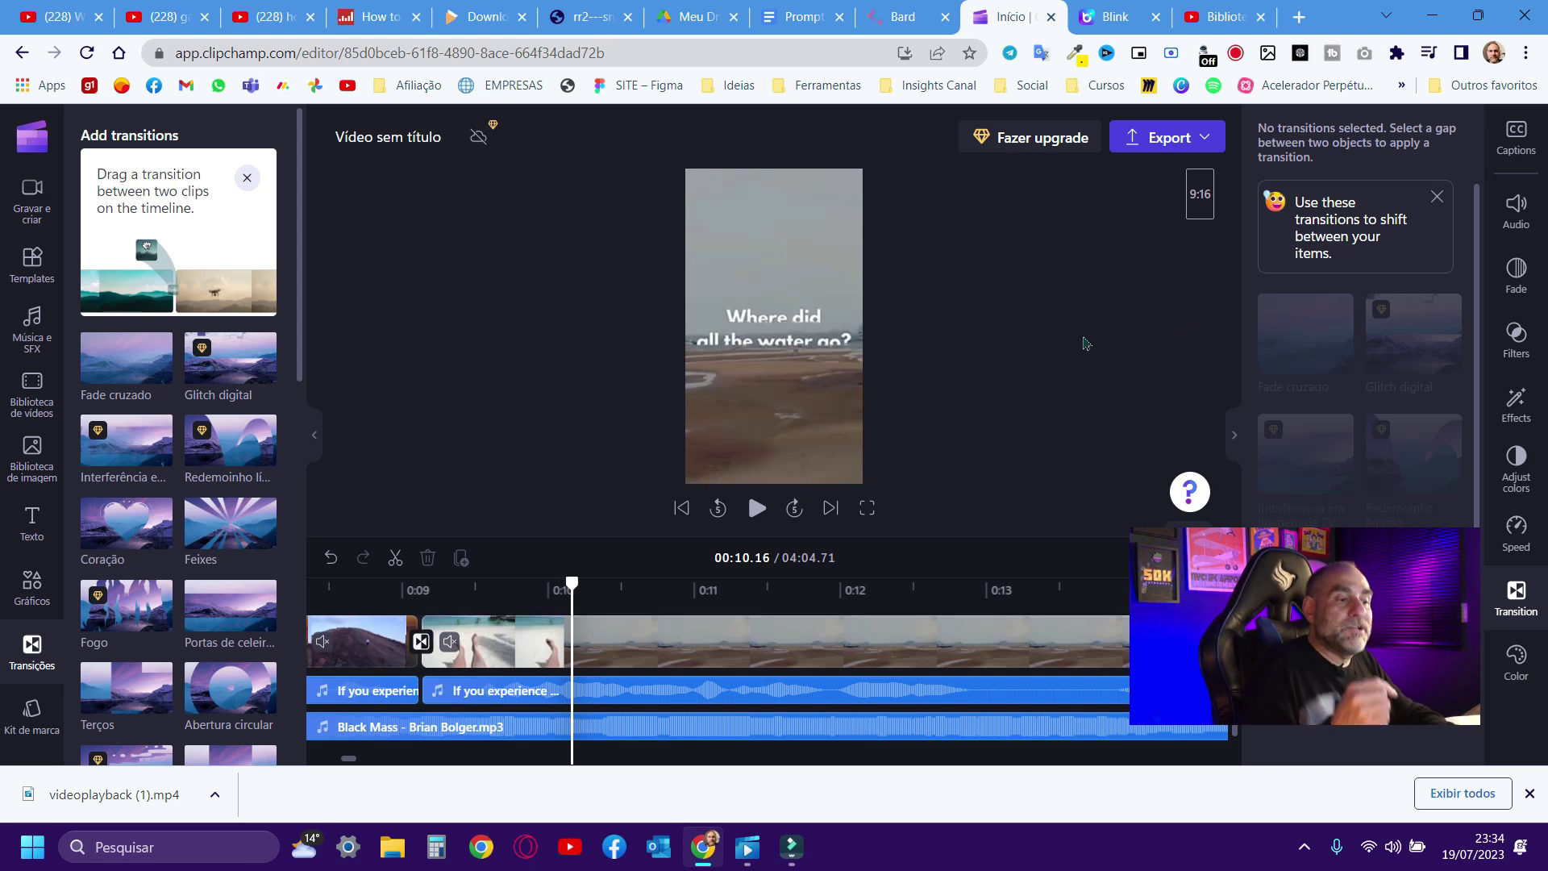
Step: Switch to the Blink website and view its introduction and app download options
click(1111, 17)
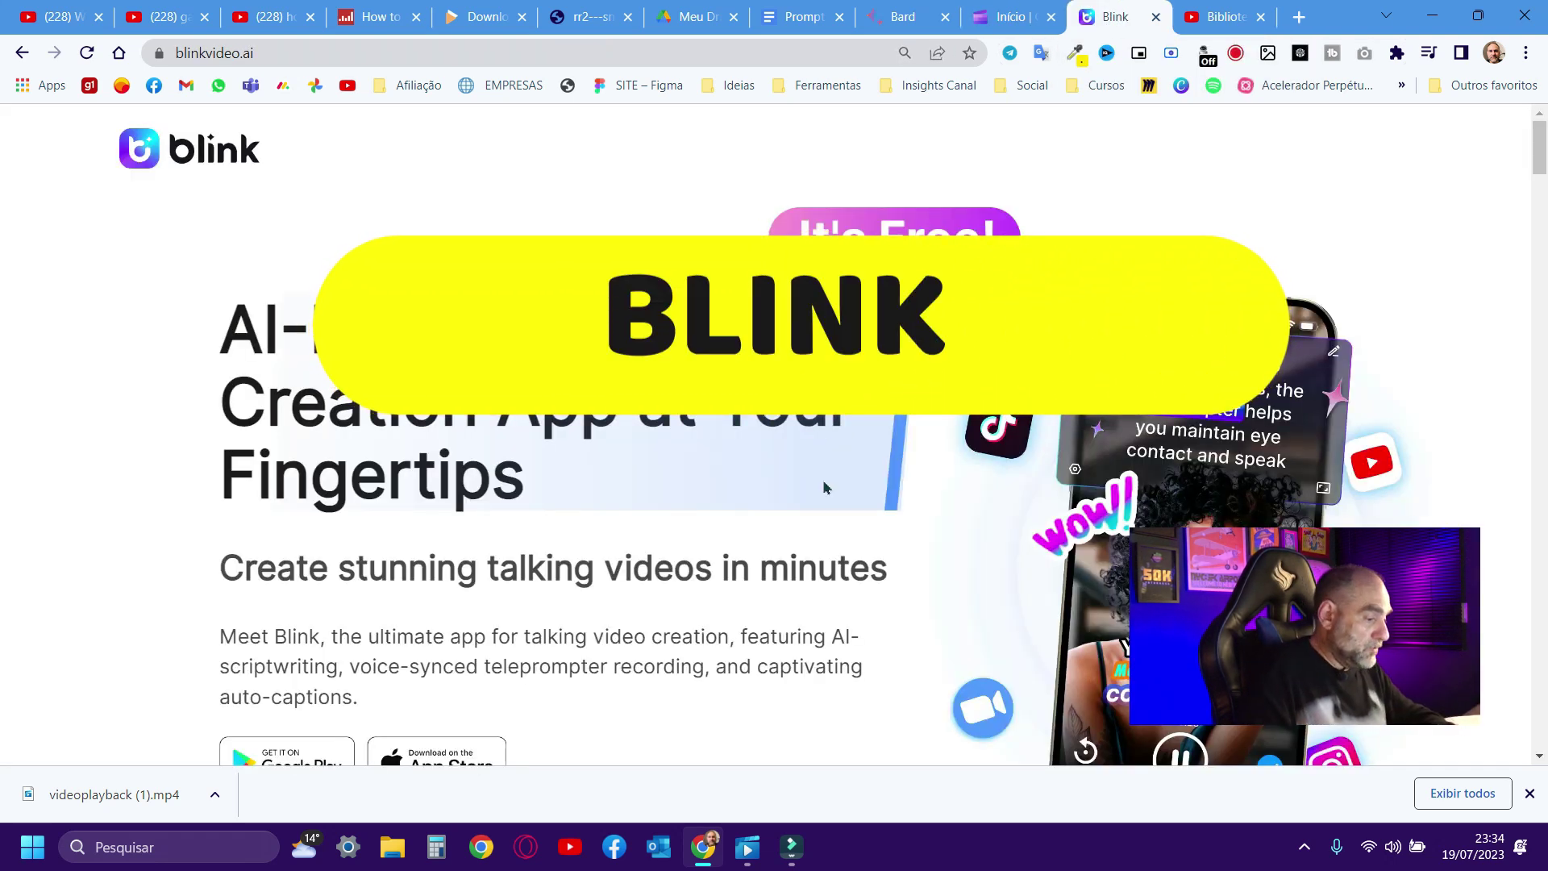
scroll(824, 487, down, 3)
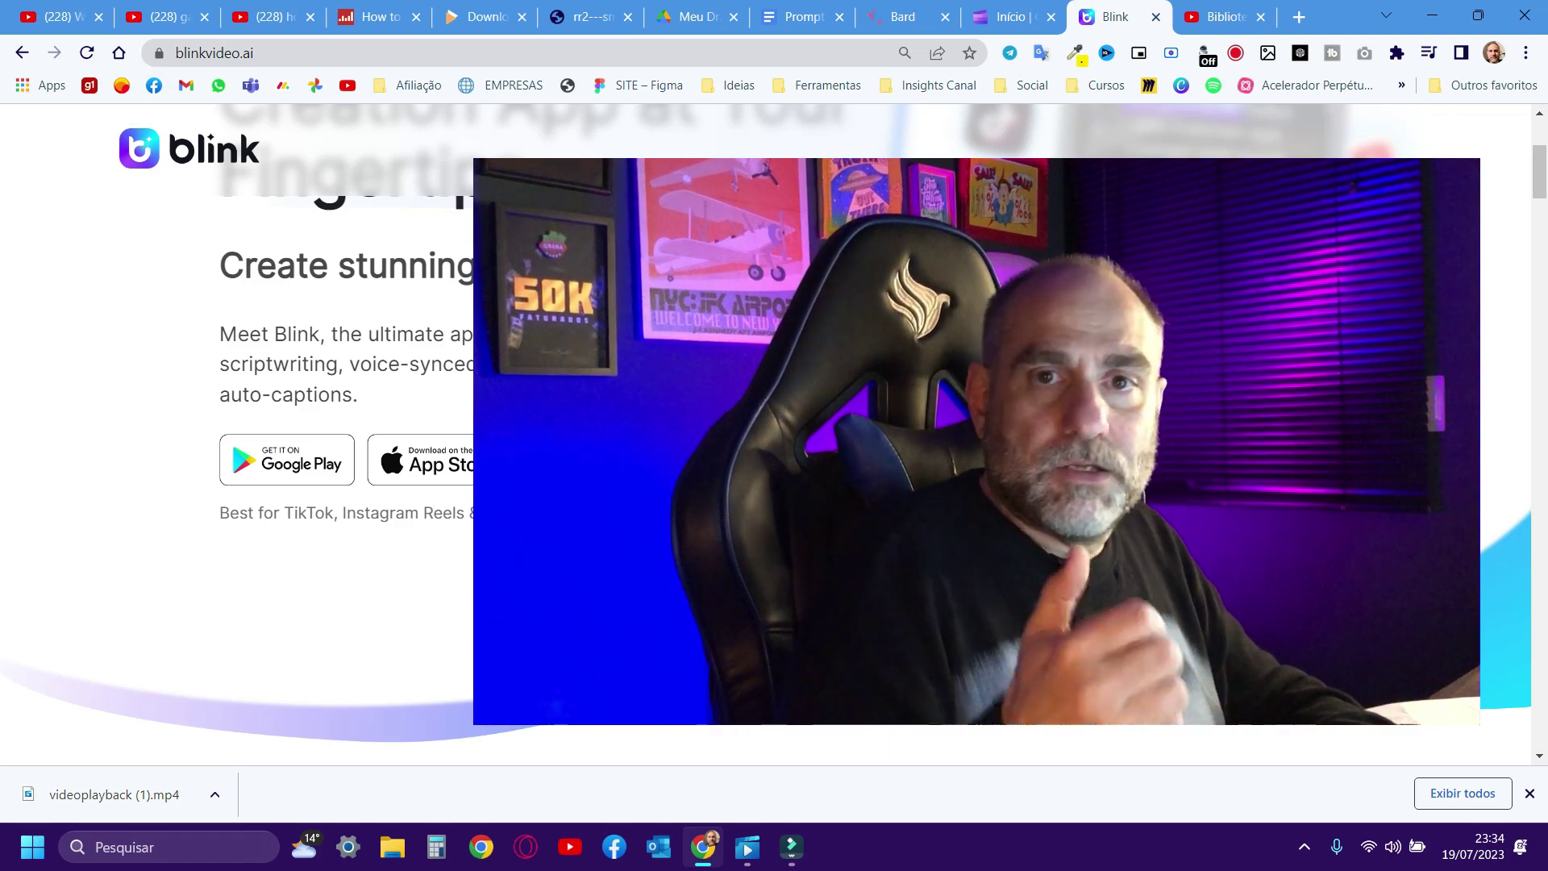
Step: Return to the Clipchamp project and export the video in 1080p high quality
click(1008, 16)
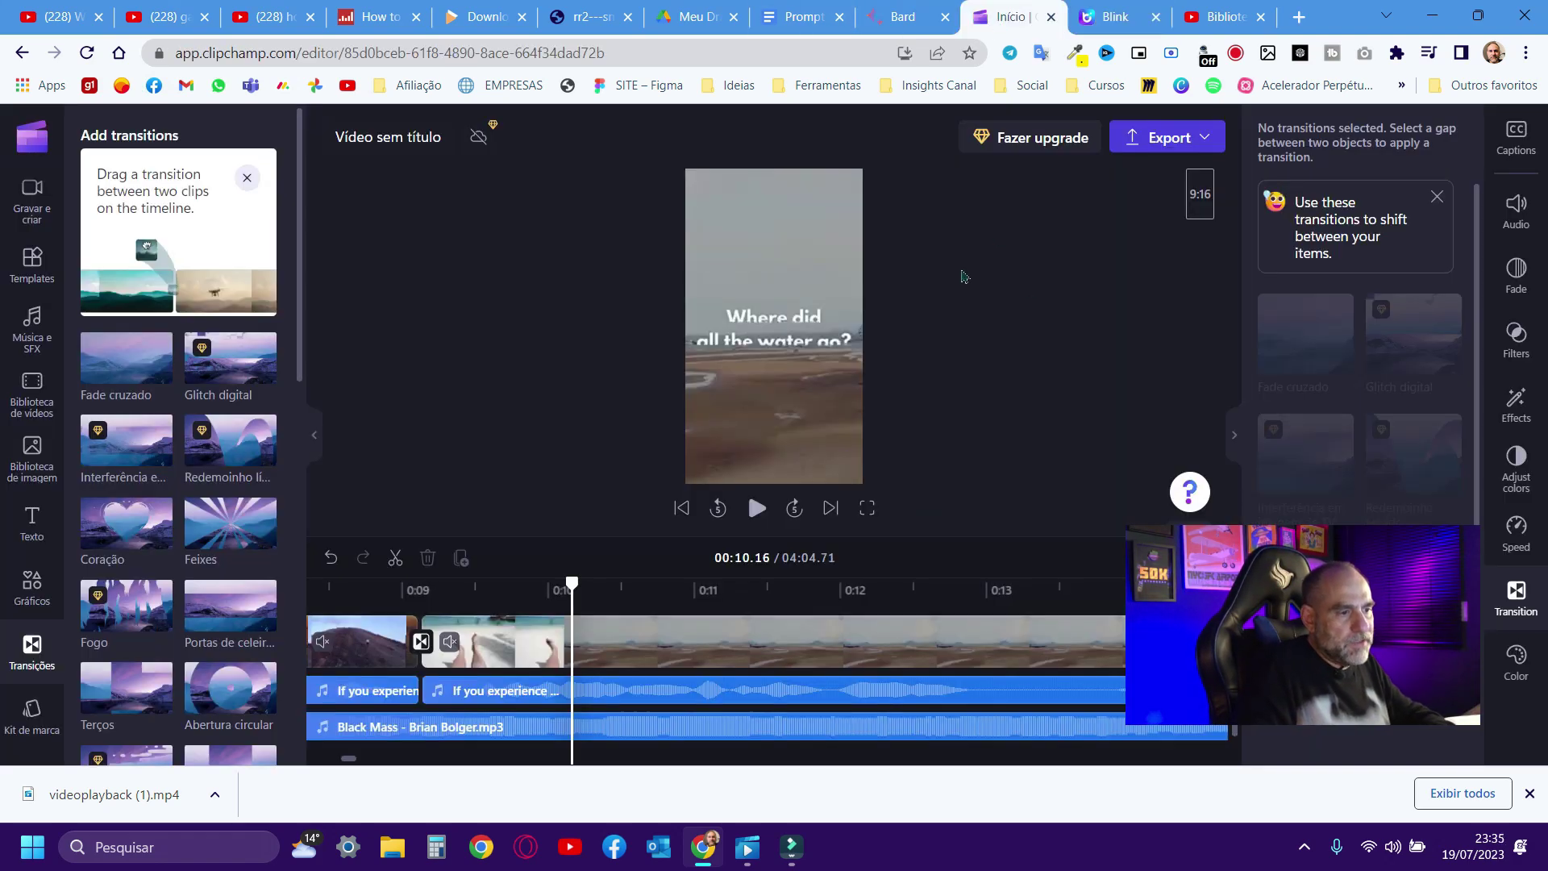
click(1154, 139)
click(1154, 139)
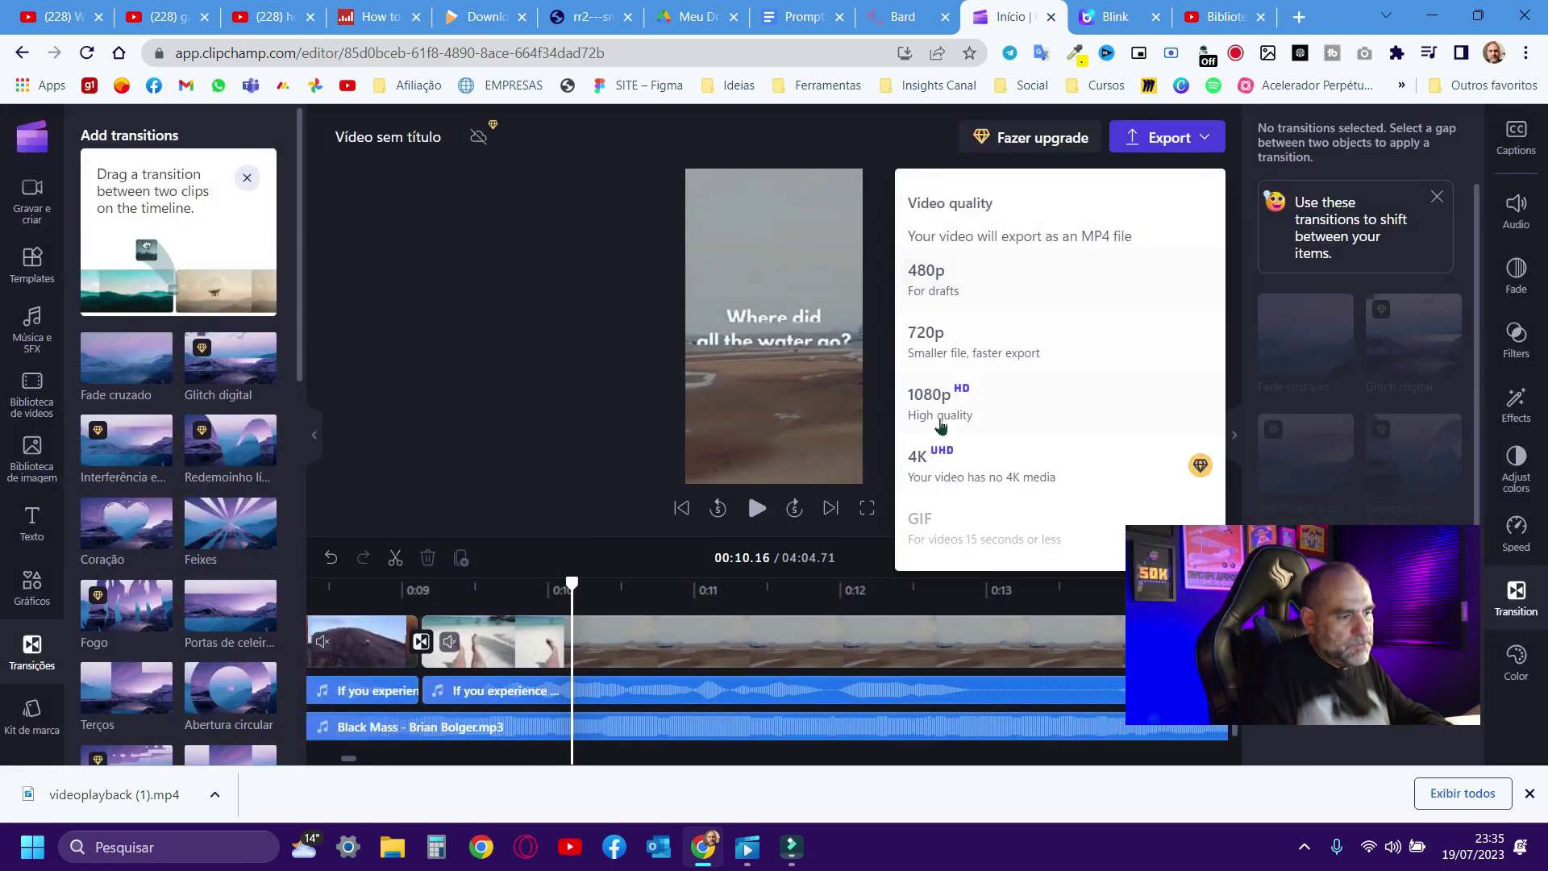
click(1036, 407)
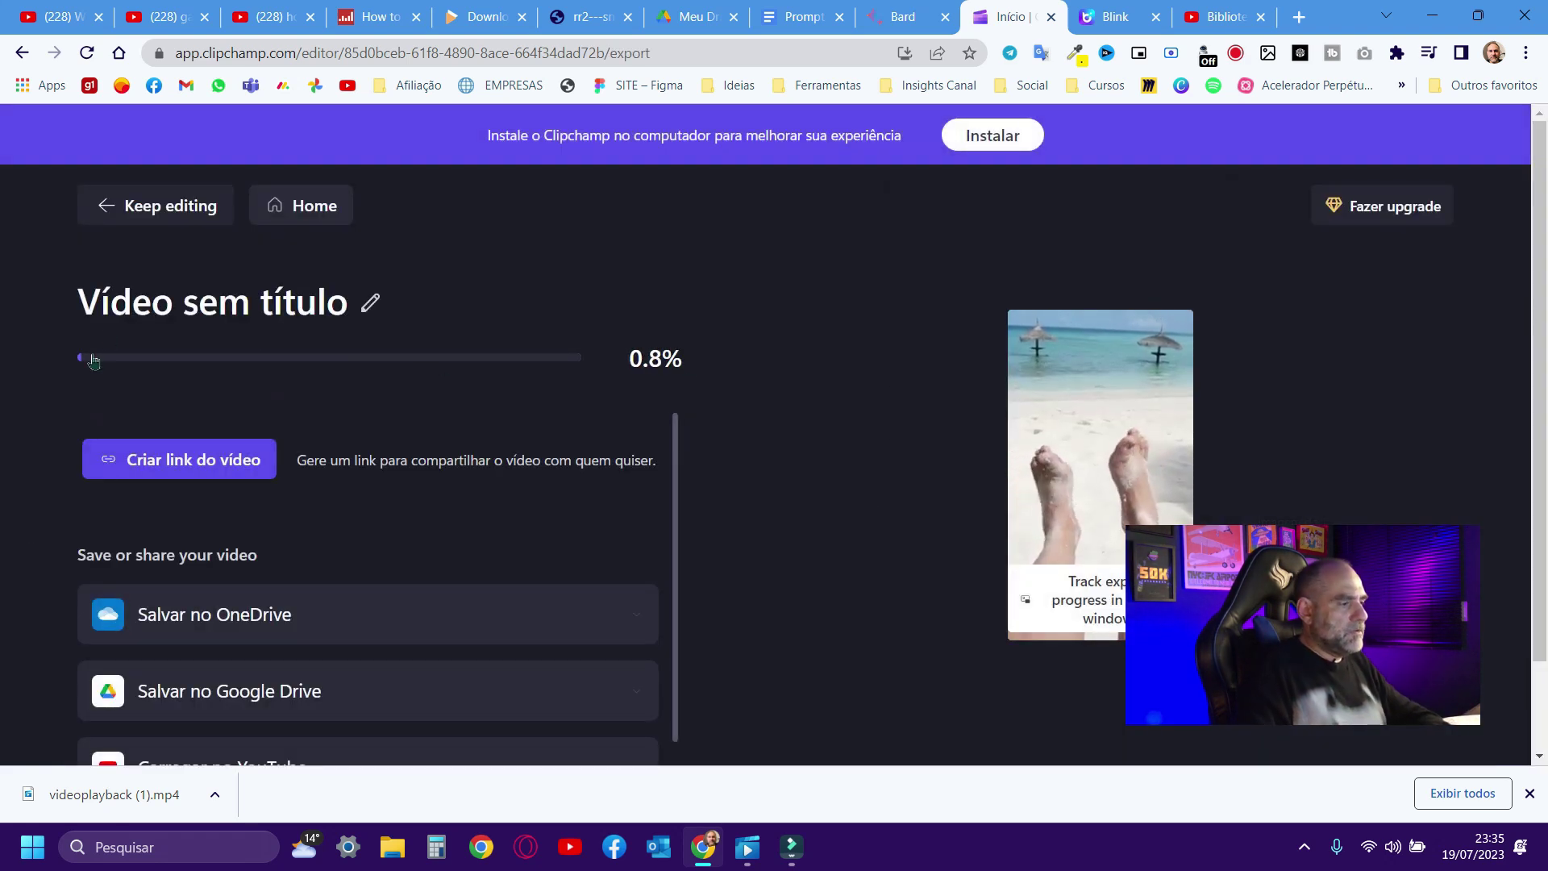
Step: Rename the exporting video from its default title to "gfrgg"
click(369, 304)
key(ctrl+a)
text(gfr)
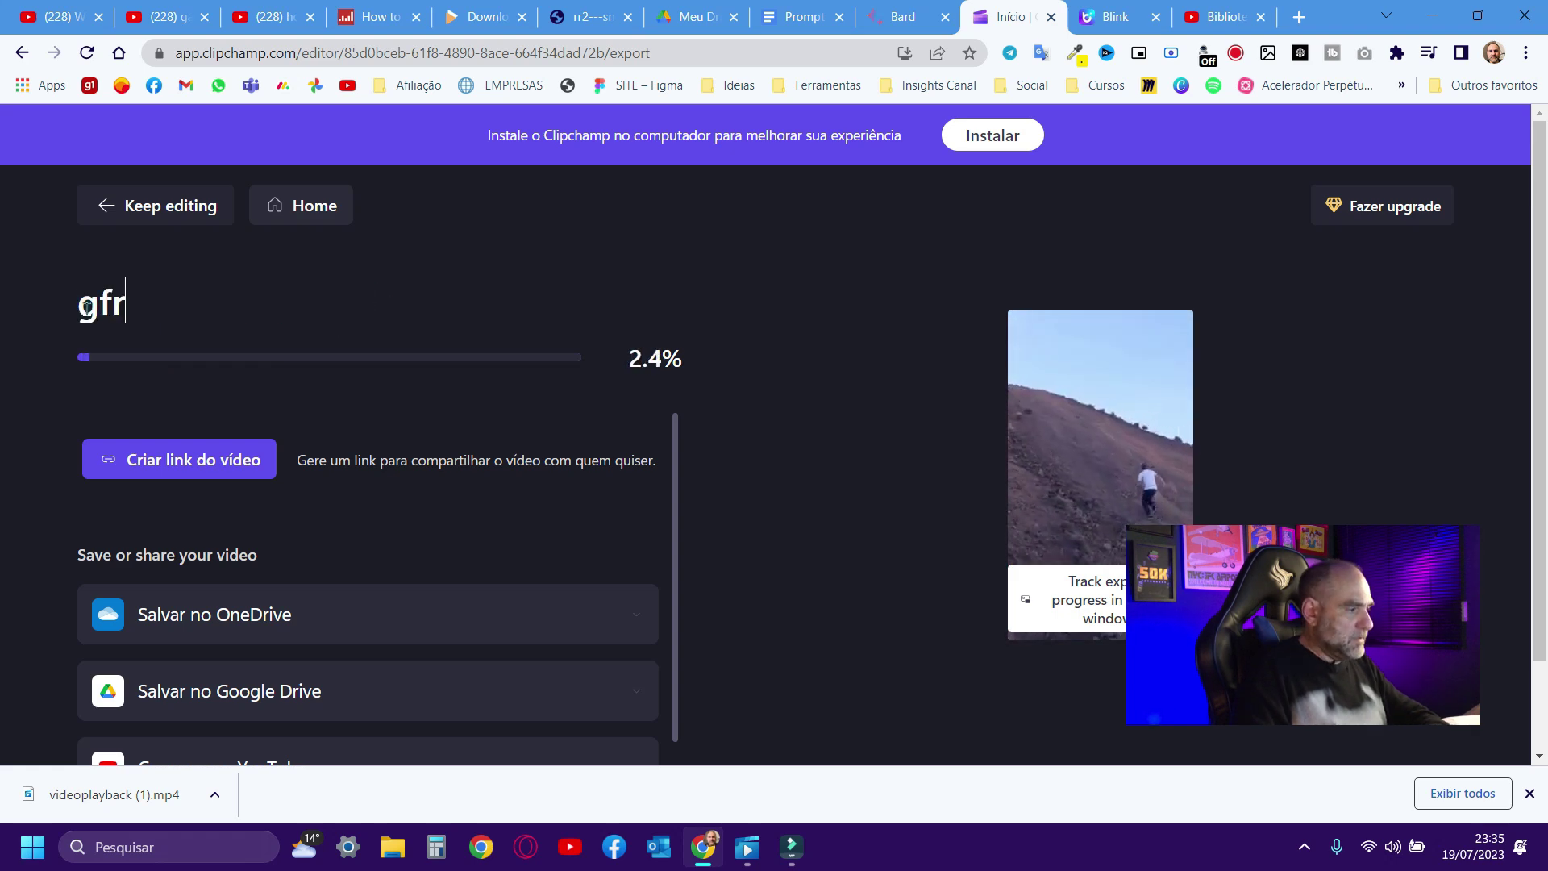
text(gg)
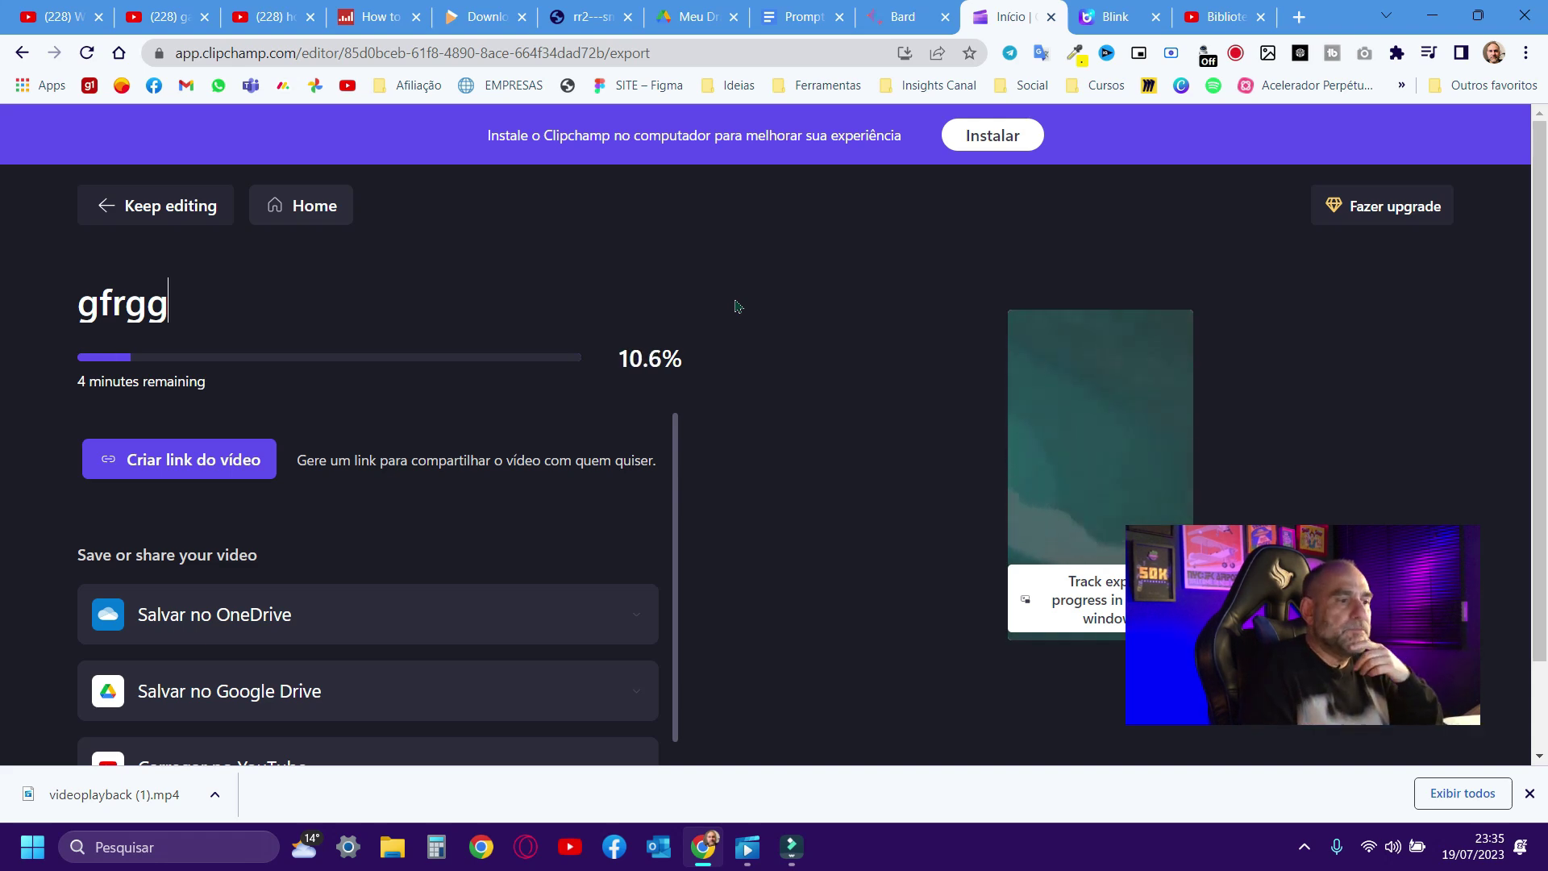
mouse_move(1118, 21)
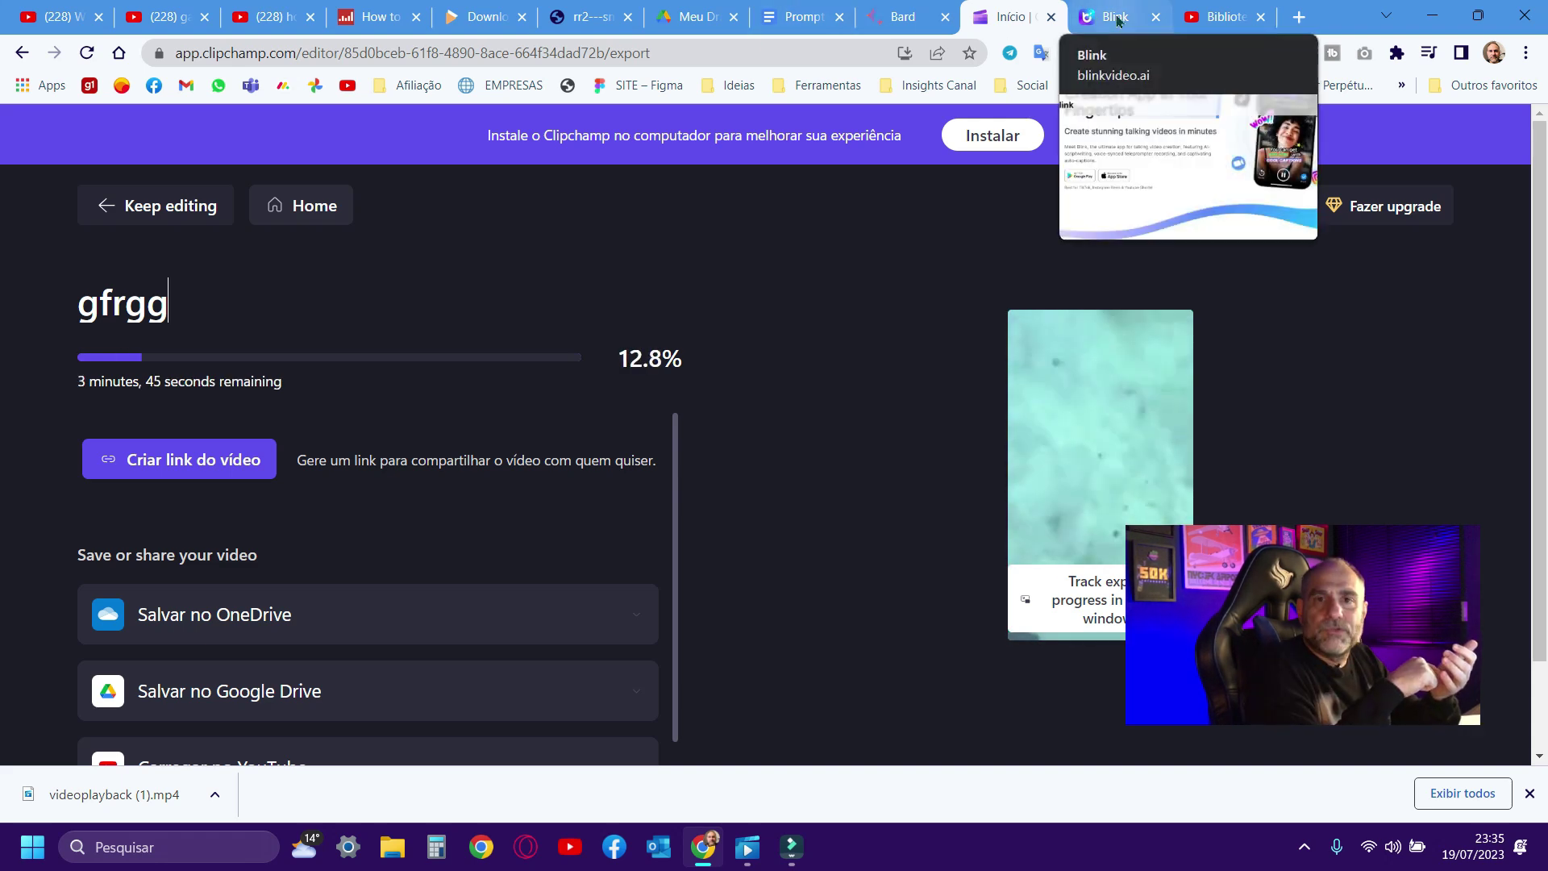